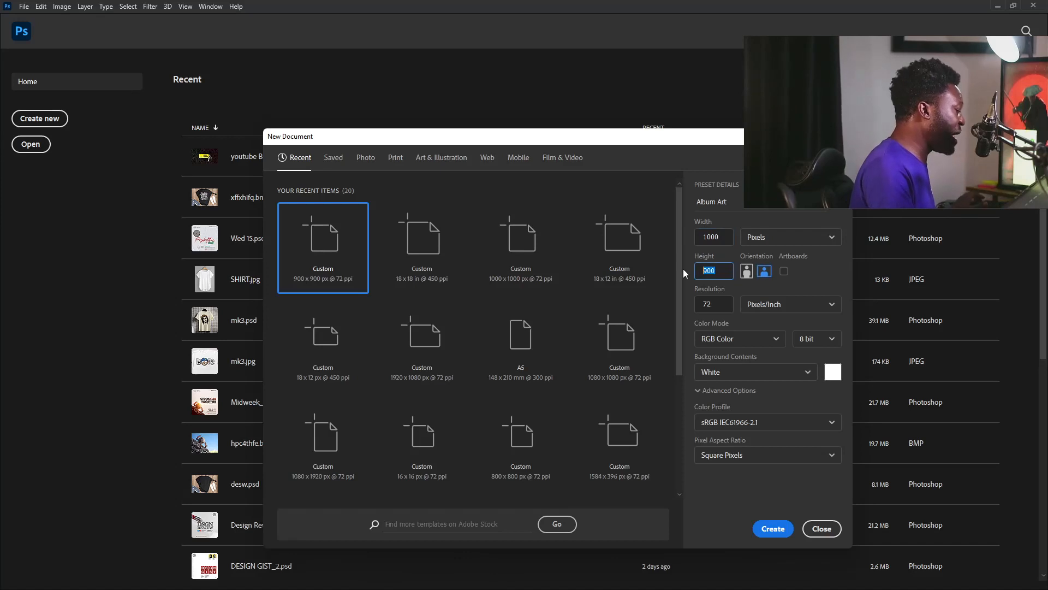
# Enter a 1000 px height and create the 1000 × 1000 px, 72 ppi Album Art document
pyautogui.write('1000')
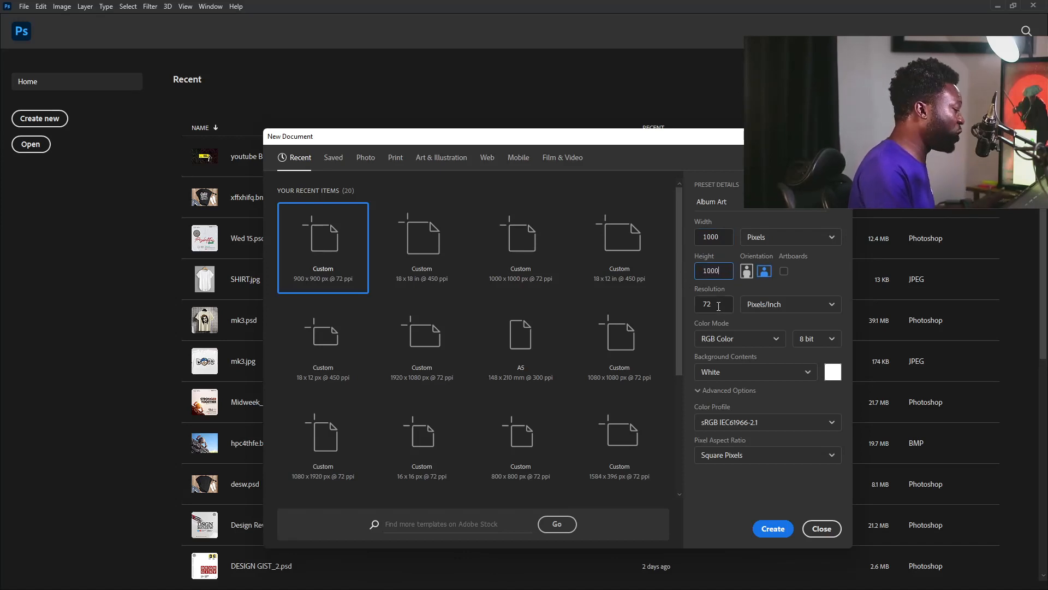
pyautogui.press('Tab')
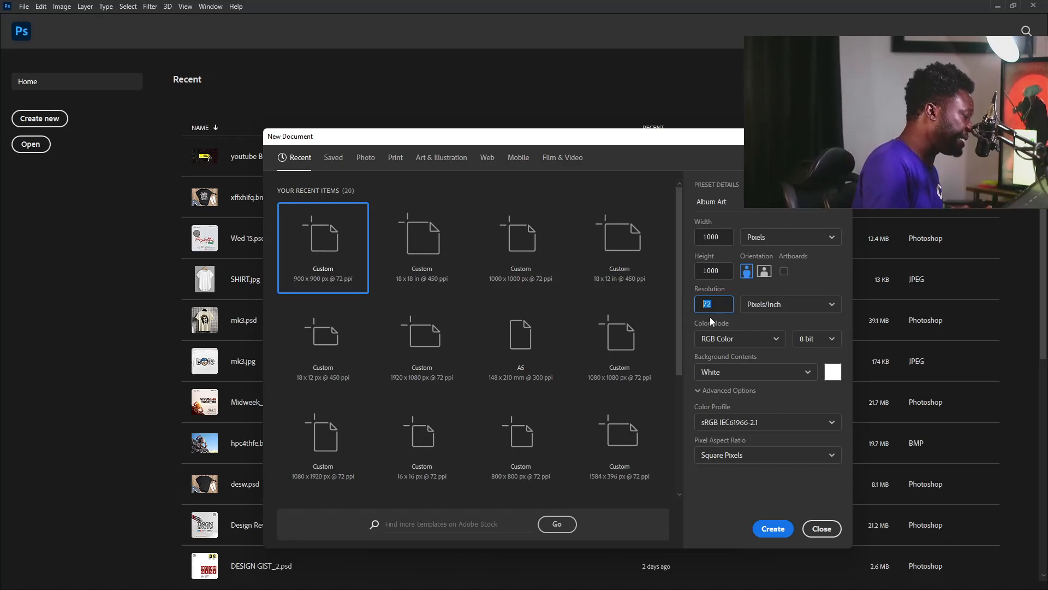
pyautogui.click(773, 528)
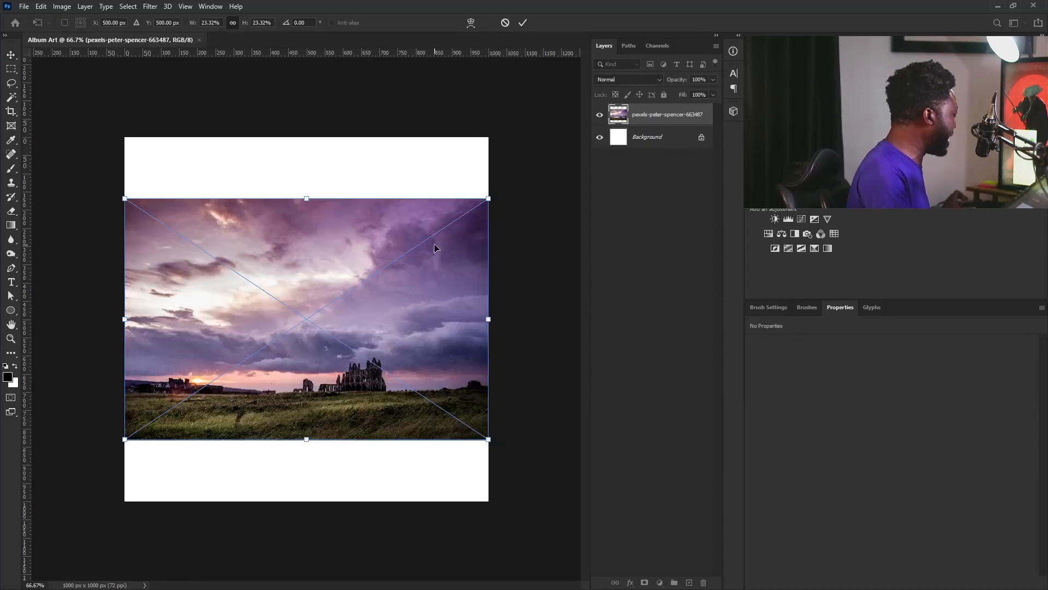
# Enlarge the sky photo past the canvas edges, shift it right and down, and commit the placement
pyautogui.moveTo(487, 199); pyautogui.dragTo(621, 111)
pyautogui.moveTo(30, 248); pyautogui.dragTo(139, 295)
pyautogui.moveTo(218, 246); pyautogui.dragTo(255, 315)
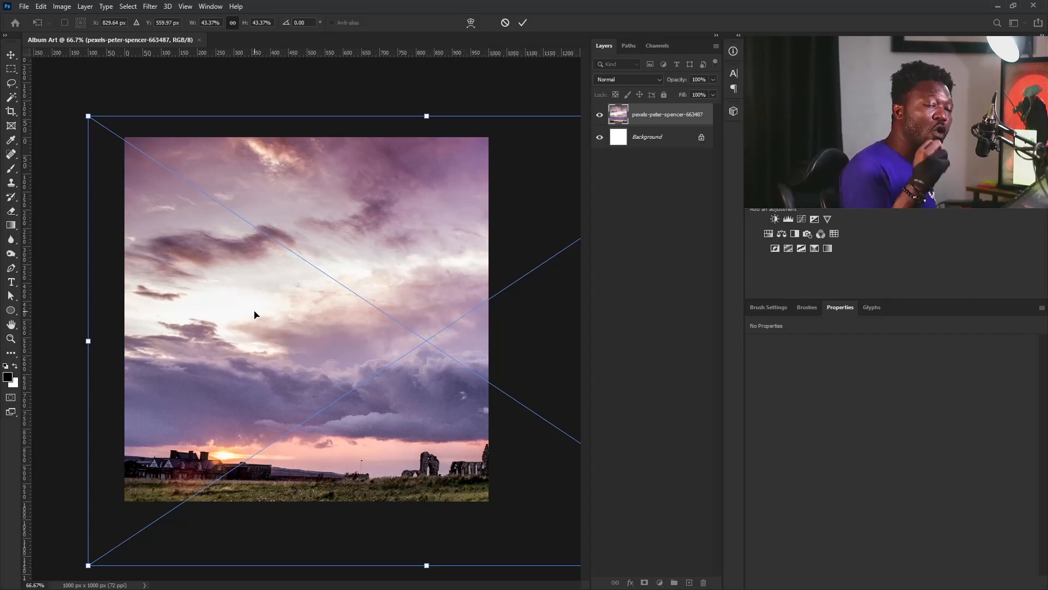
pyautogui.press('Return')
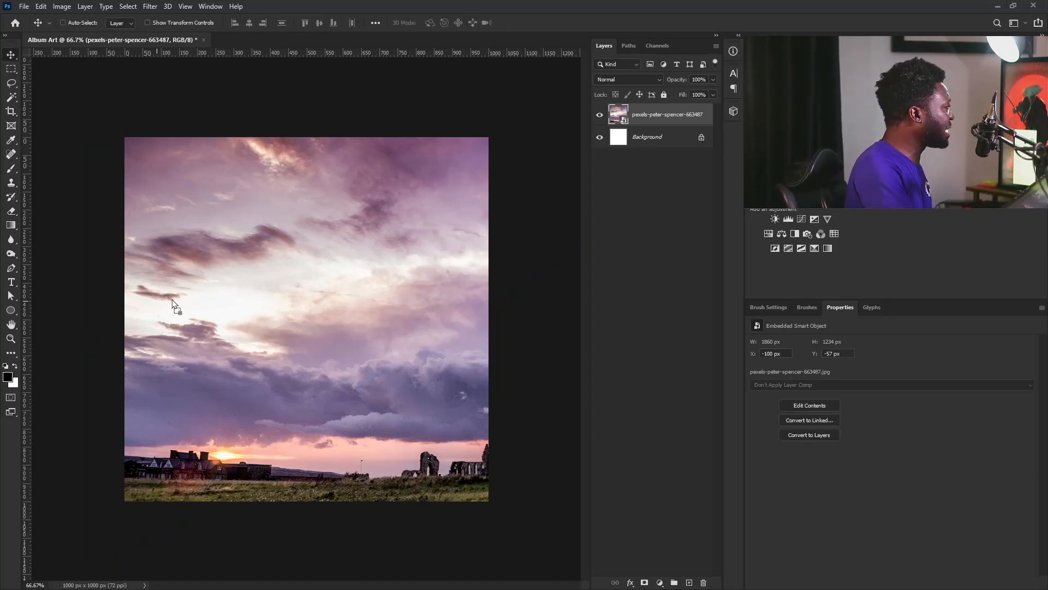
# Scale Artist1 to about double size, move it down-left, commit, and select the sky layer
pyautogui.hotkey('ctrl', 't')
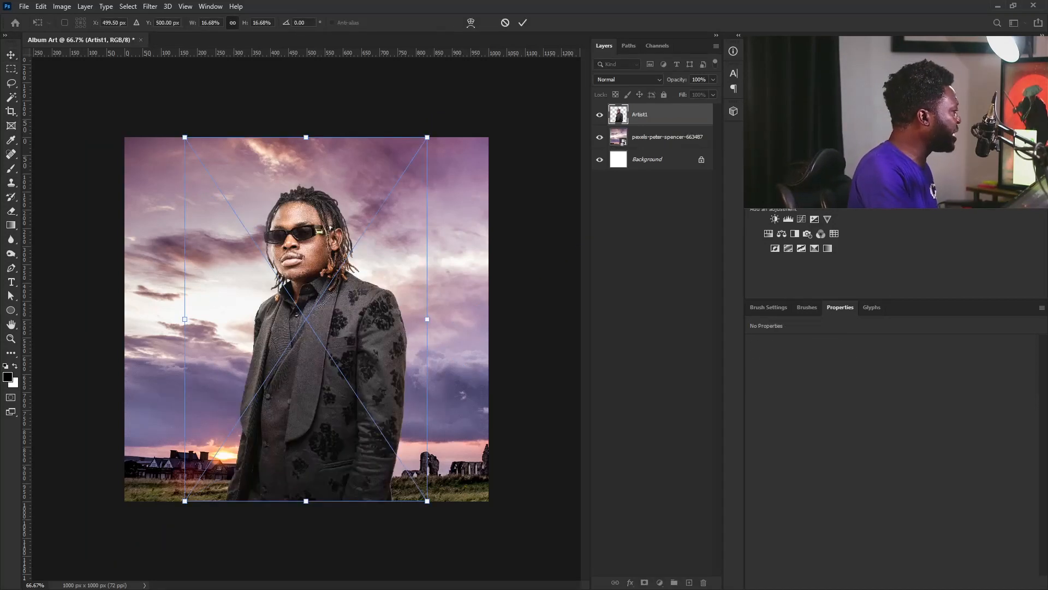
pyautogui.moveTo(427, 137); pyautogui.dragTo(629, 13)
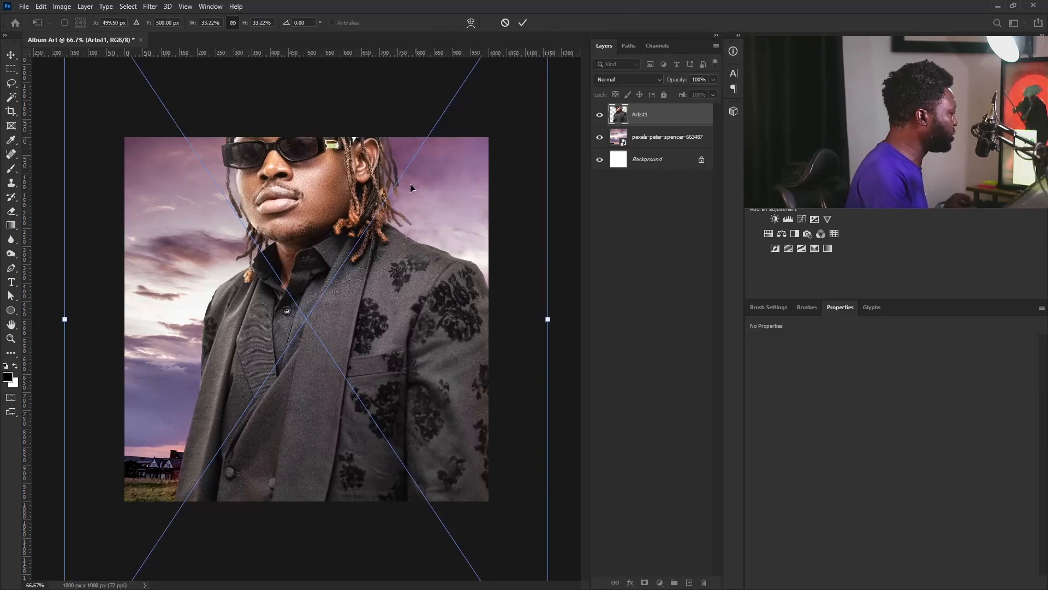
pyautogui.moveTo(357, 190); pyautogui.dragTo(284, 289)
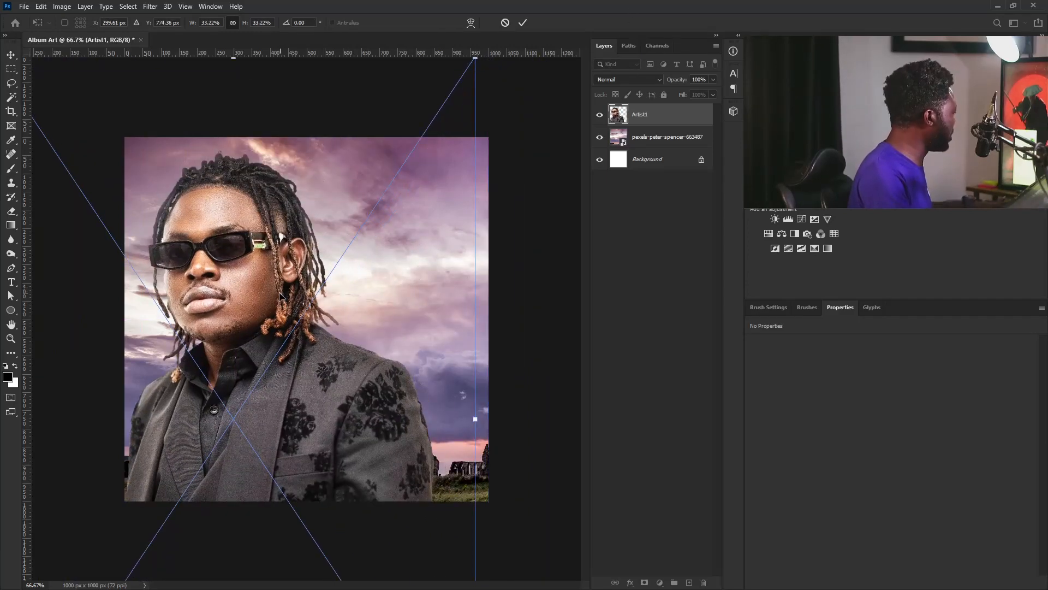
pyautogui.press('Return')
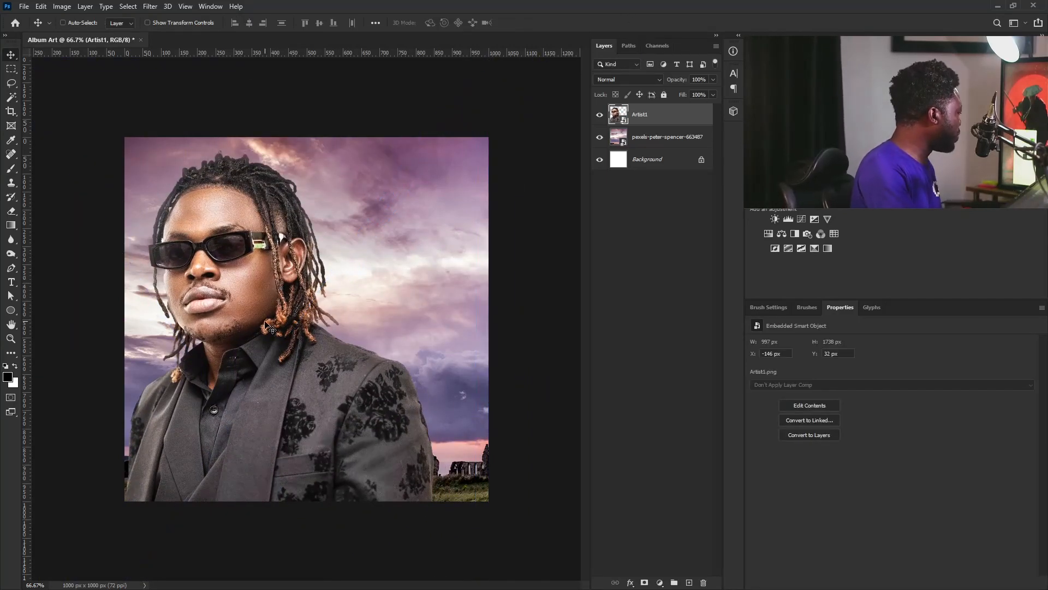
pyautogui.click(656, 140)
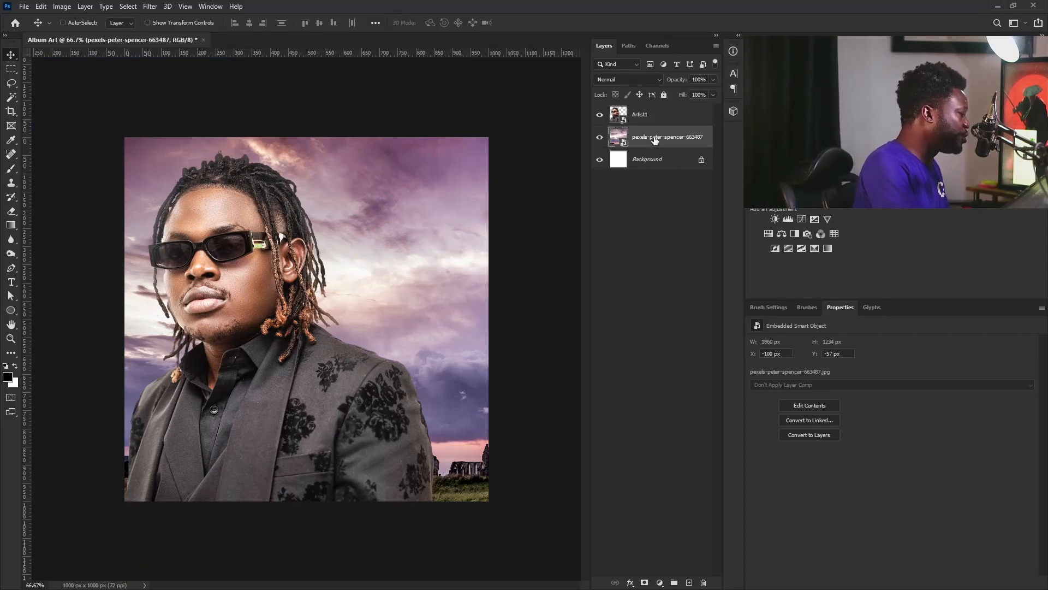
# Add Curves 1 above the sky, delete the duplicate Curves 2, bend the curve down, and add a Gradient Map
pyautogui.doubleClick(801, 220)
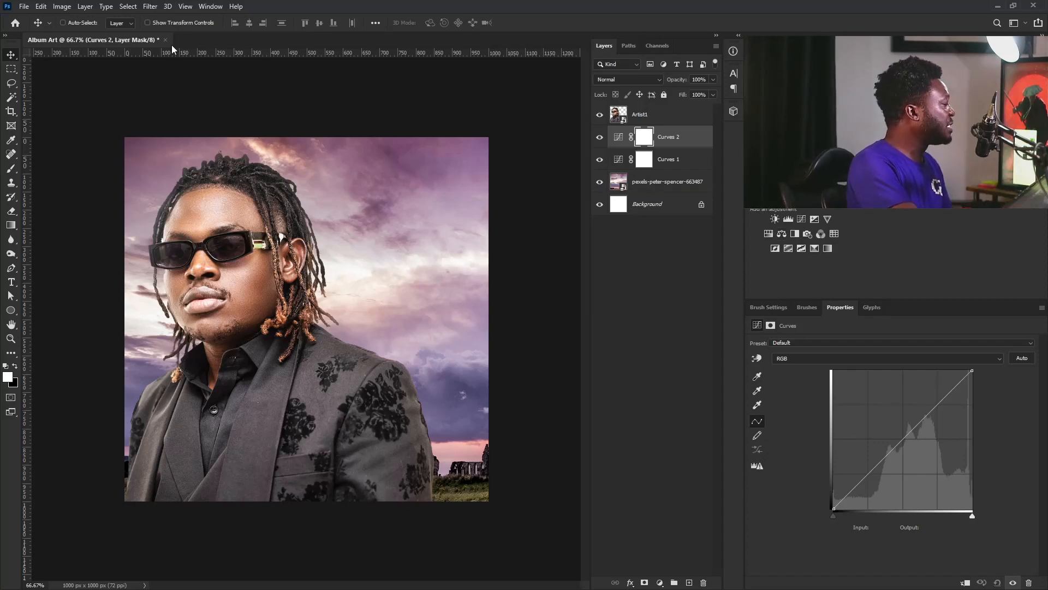
pyautogui.click(210, 6)
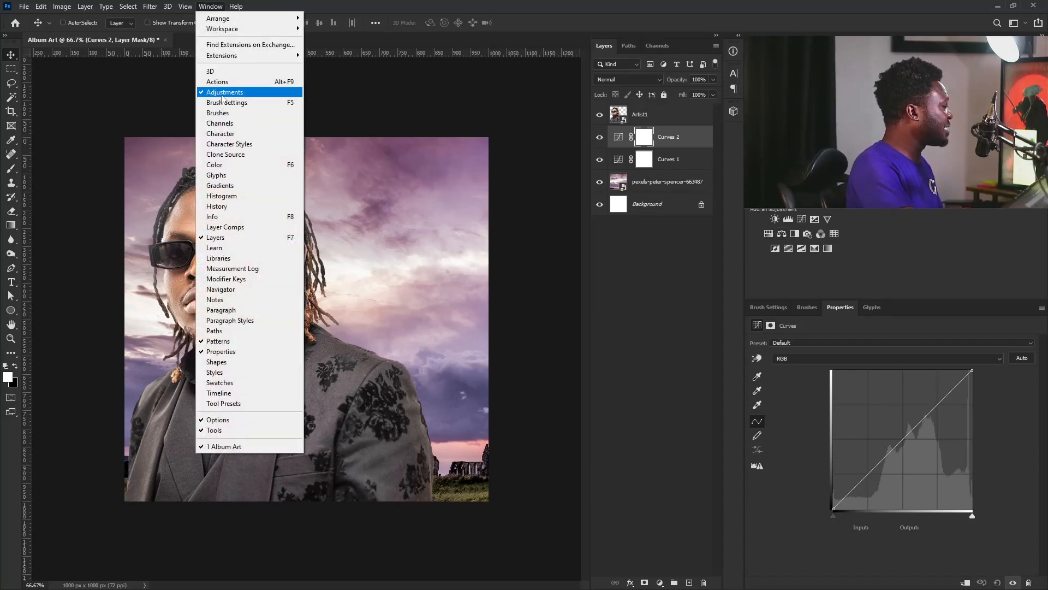
pyautogui.click(430, 124)
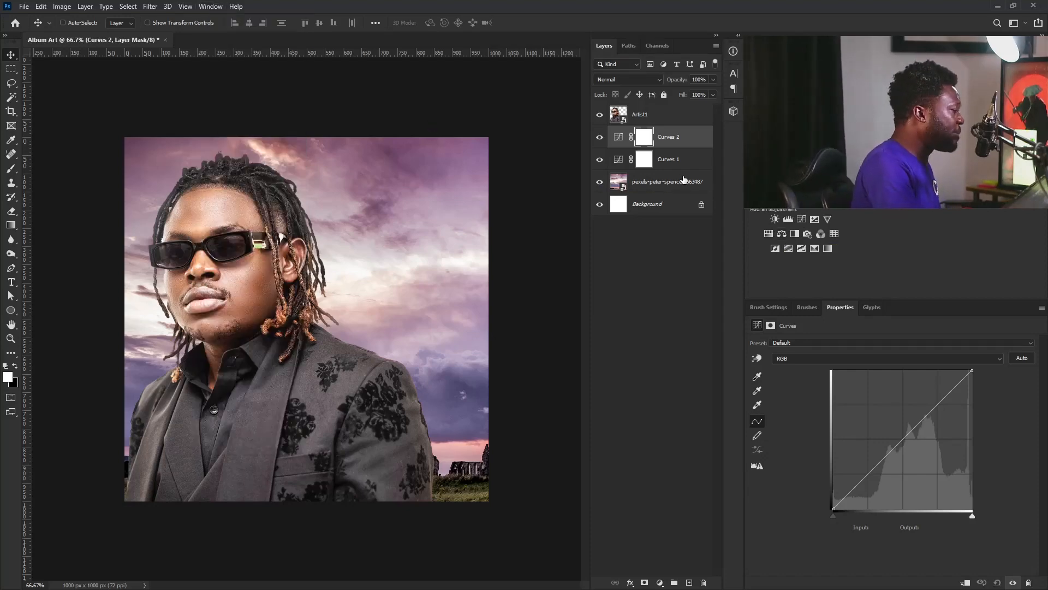
pyautogui.moveTo(692, 143); pyautogui.dragTo(704, 582)
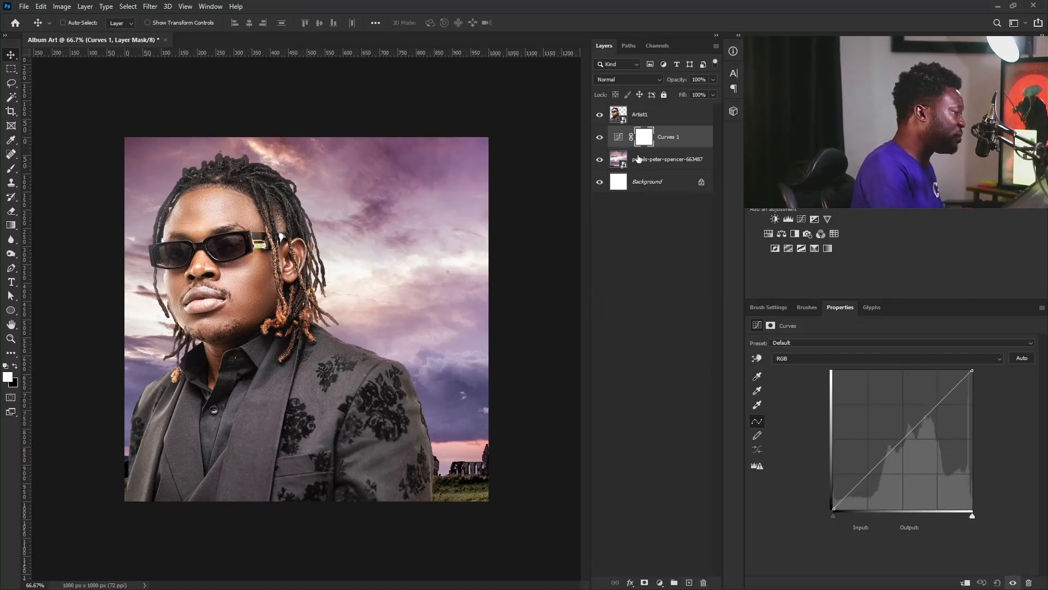
pyautogui.click(619, 136)
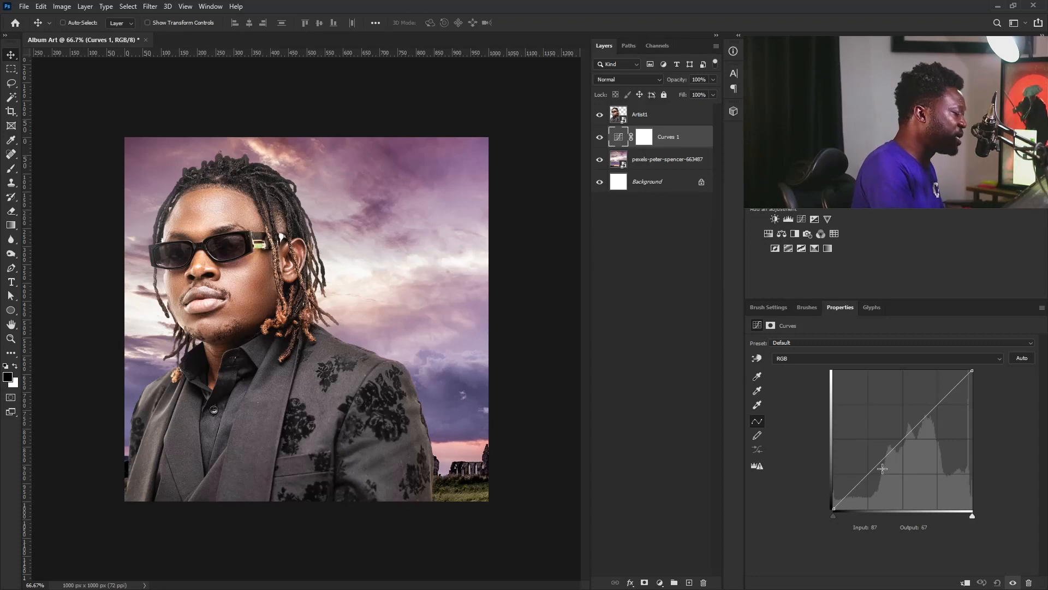
pyautogui.moveTo(878, 466); pyautogui.dragTo(887, 472)
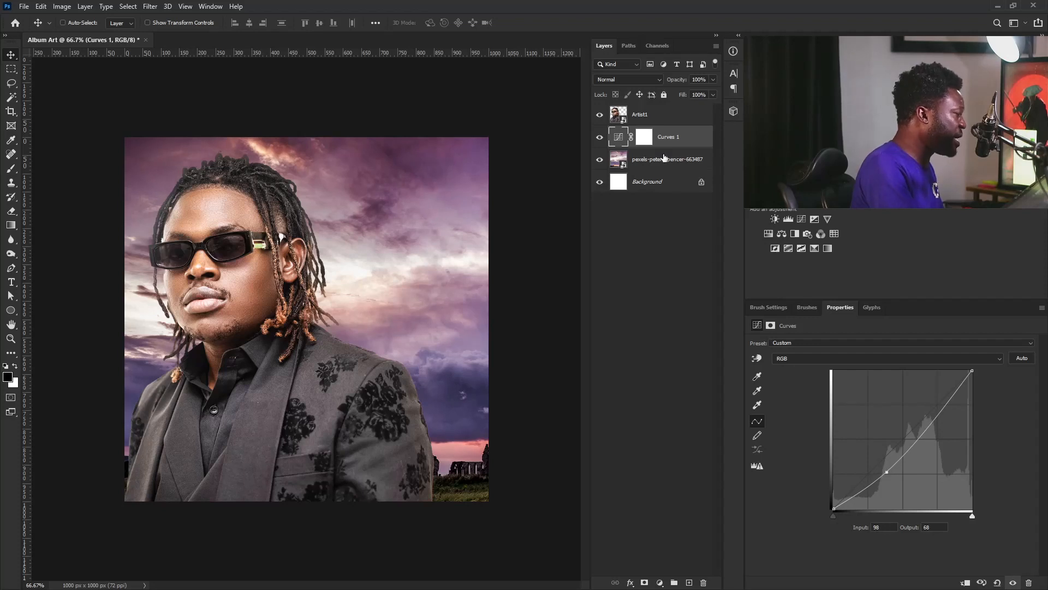
pyautogui.click(827, 249)
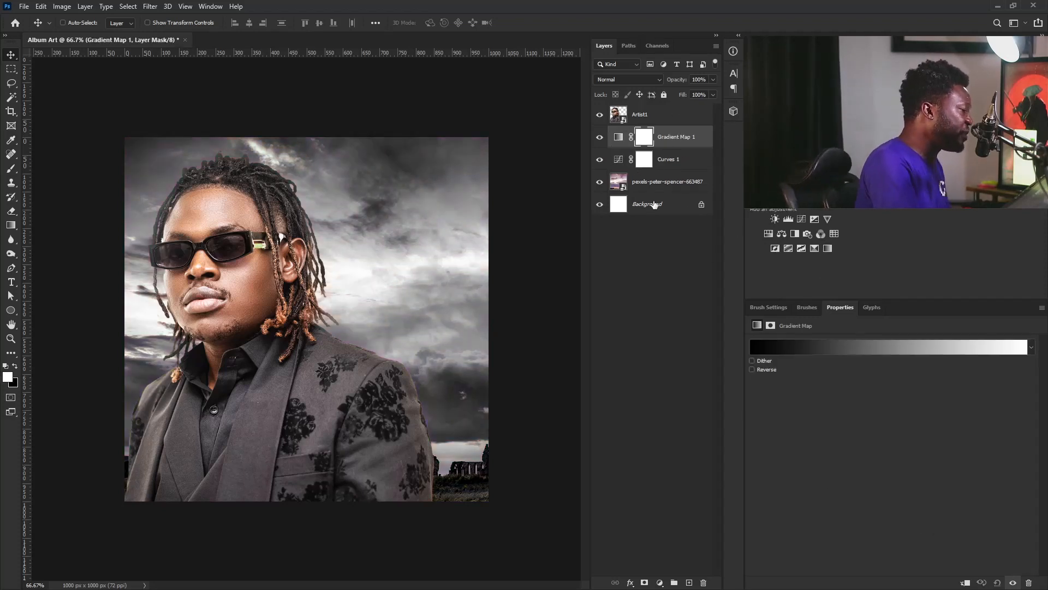
# Apply the green-to-yellow preset to the Gradient Map's gradient
pyautogui.click(618, 138)
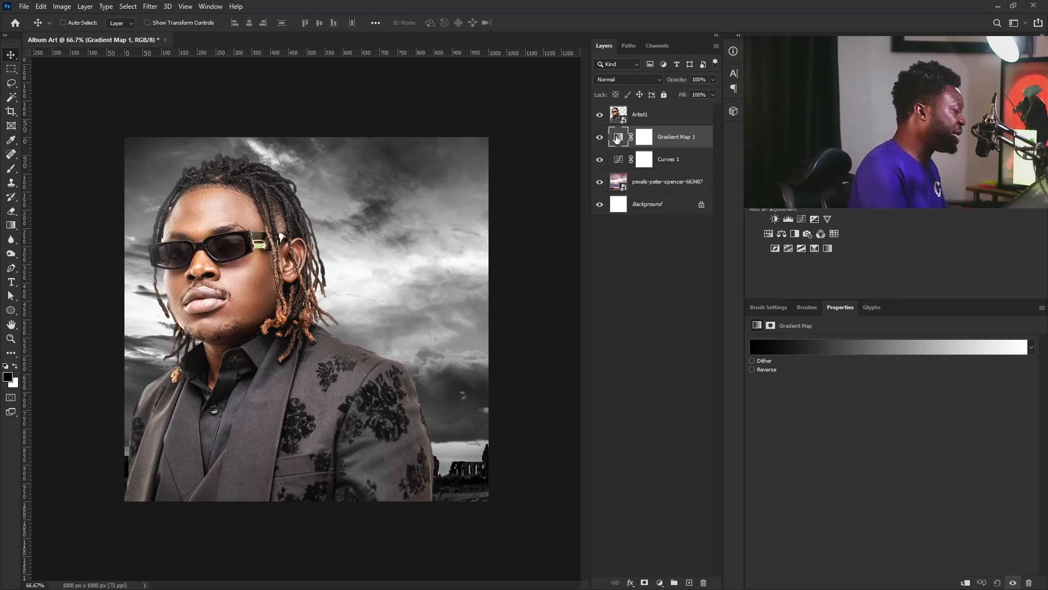
pyautogui.click(804, 349)
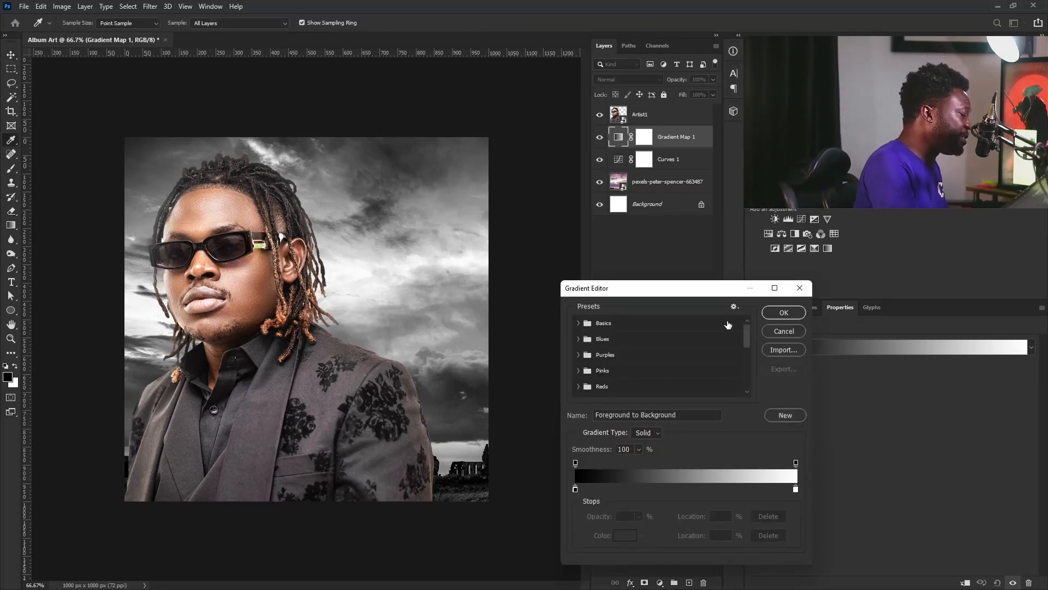
pyautogui.moveTo(746, 339); pyautogui.dragTo(744, 388)
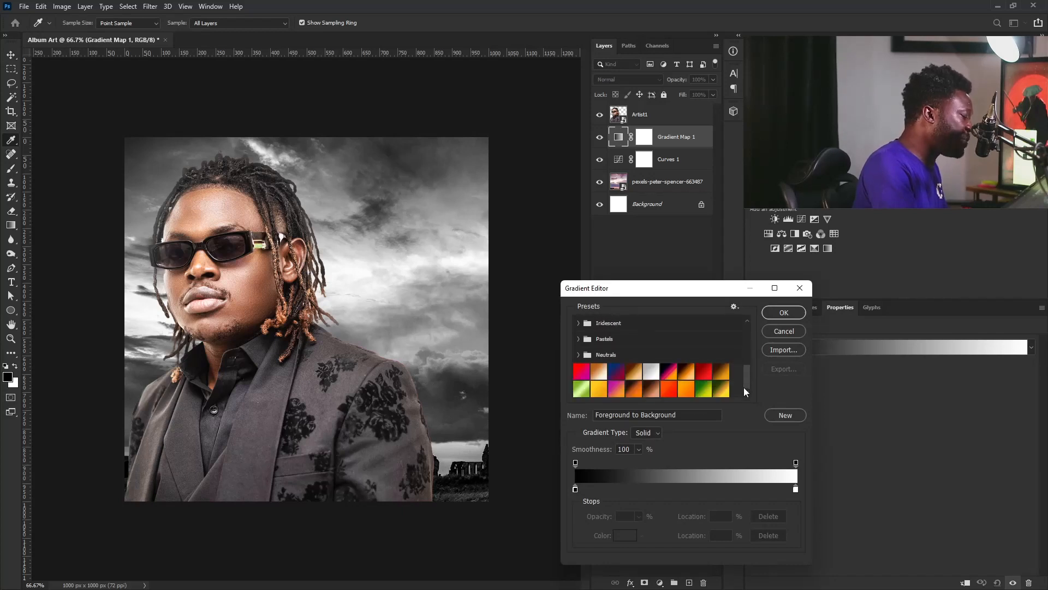
pyautogui.click(701, 390)
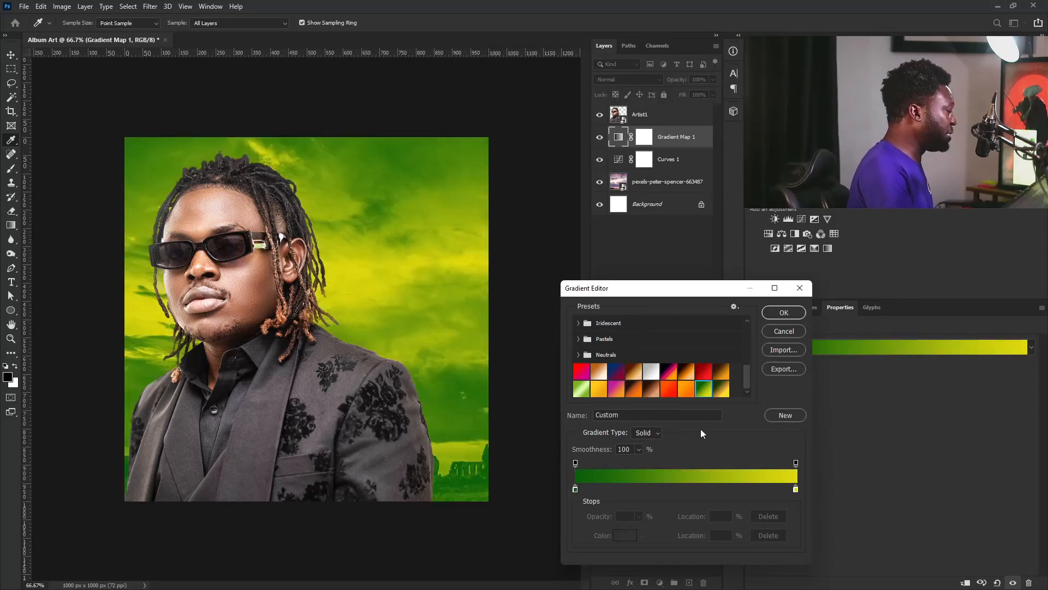
# Set the left gradient stop to dark green and the right stop to yellow, then apply
pyautogui.doubleClick(575, 490)
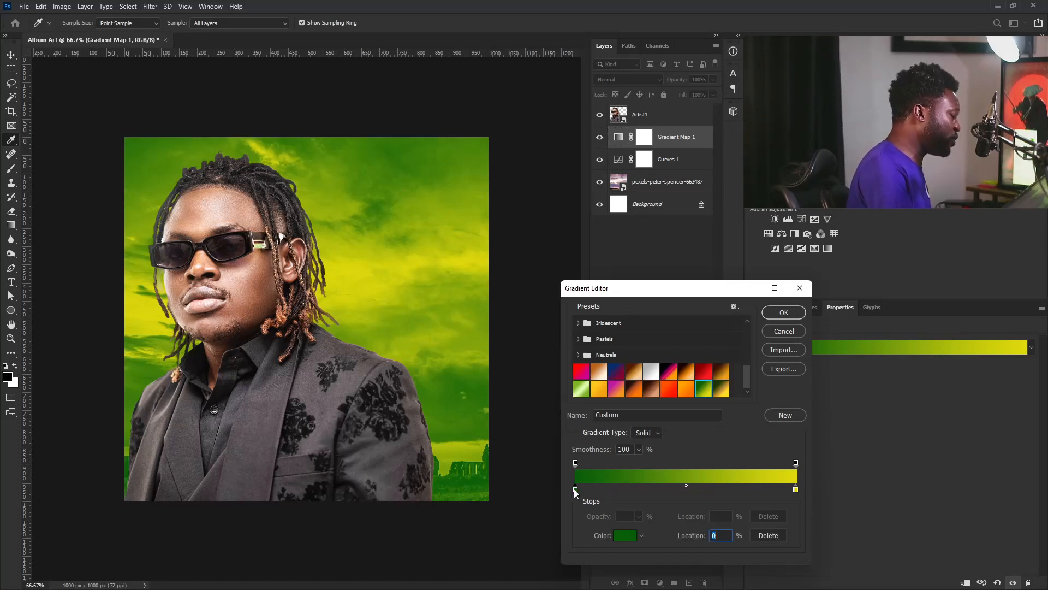
pyautogui.moveTo(591, 310); pyautogui.dragTo(520, 321)
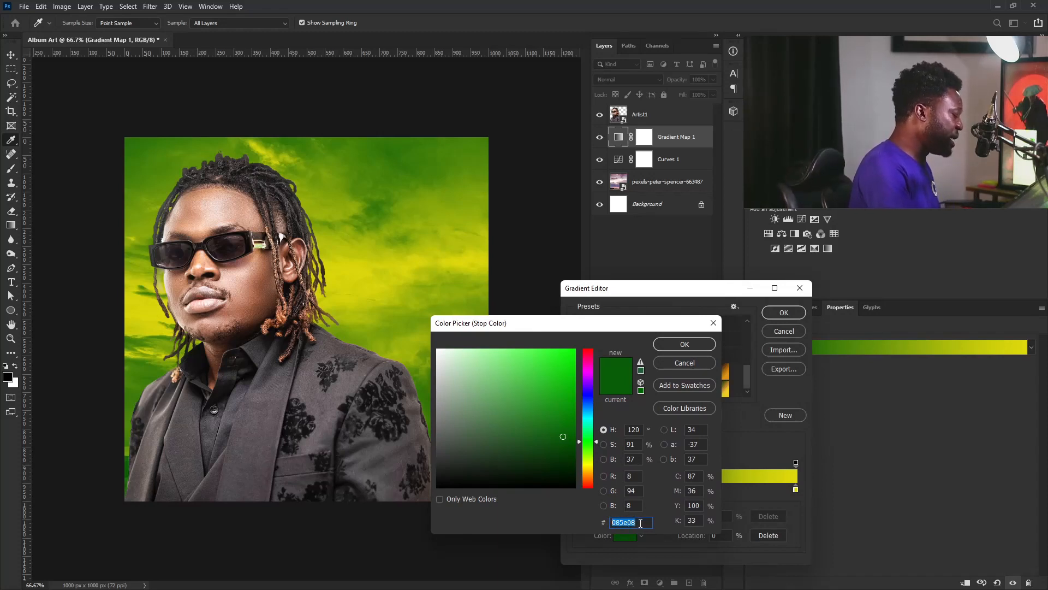
pyautogui.click(668, 347)
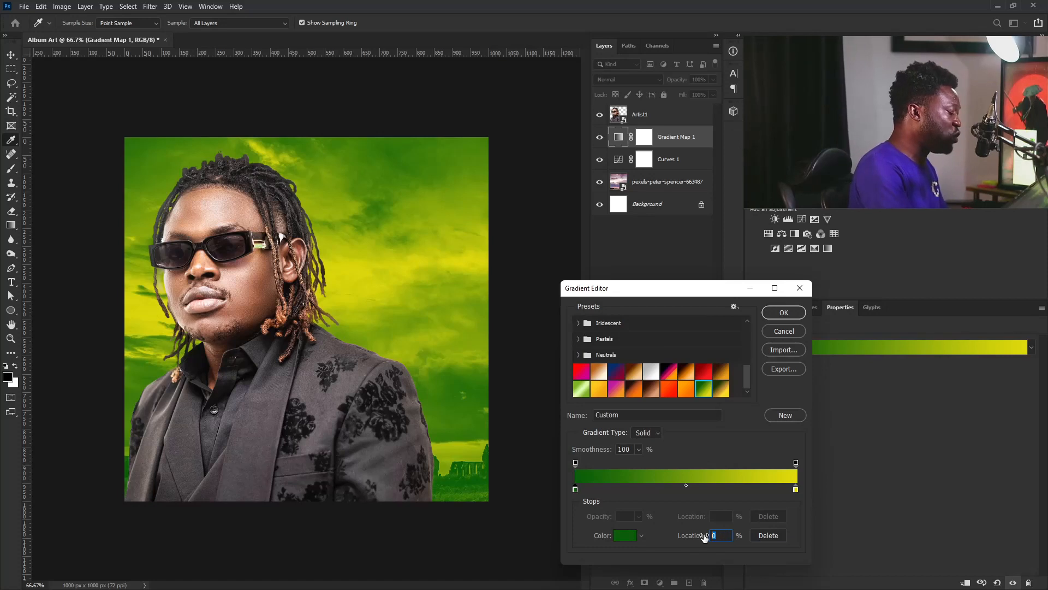
pyautogui.click(796, 490)
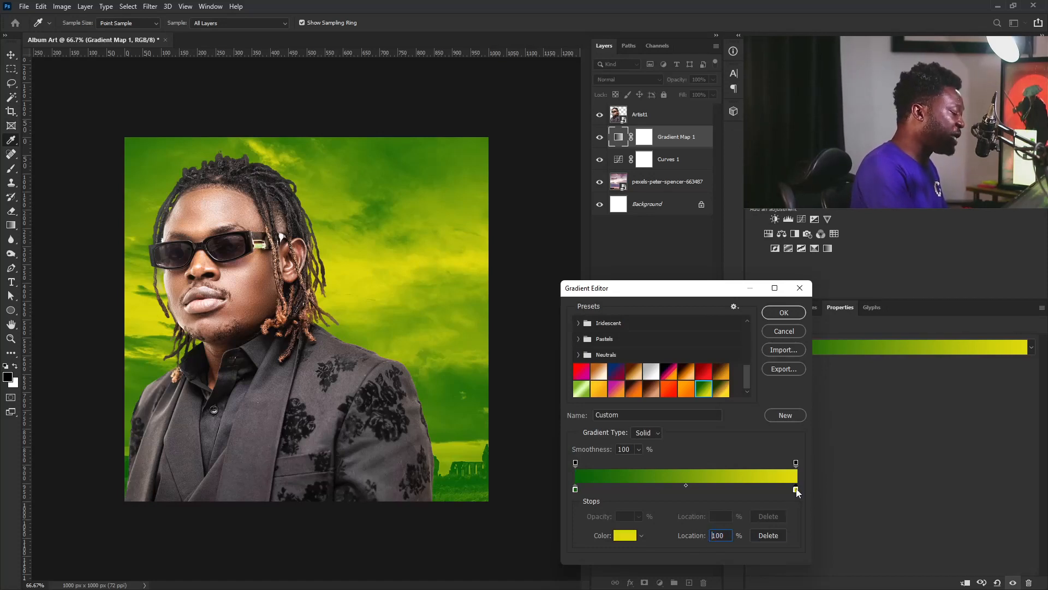
pyautogui.doubleClick(796, 490)
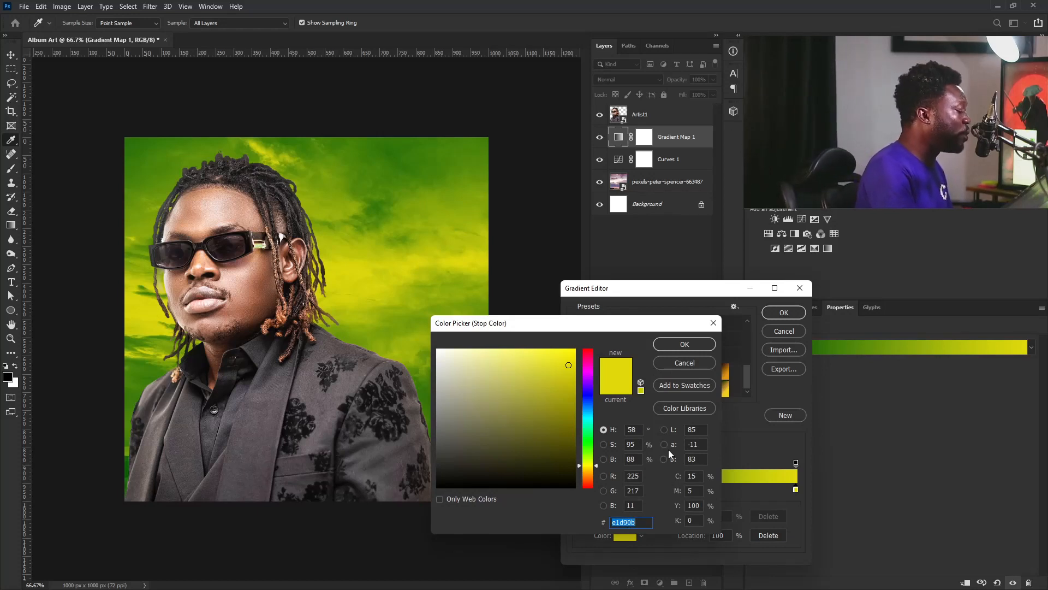
pyautogui.click(688, 347)
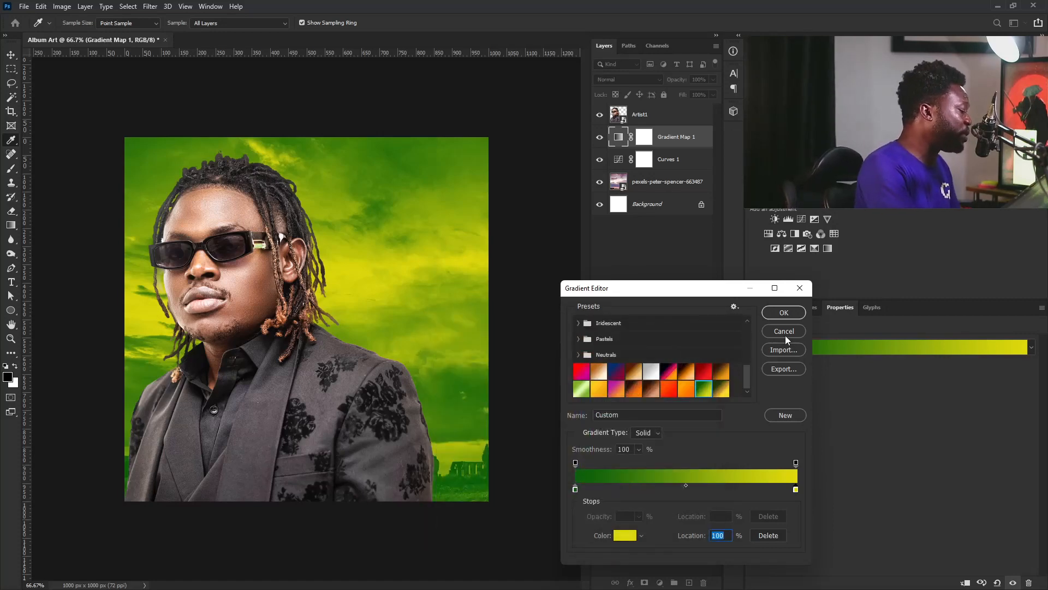
pyautogui.click(782, 313)
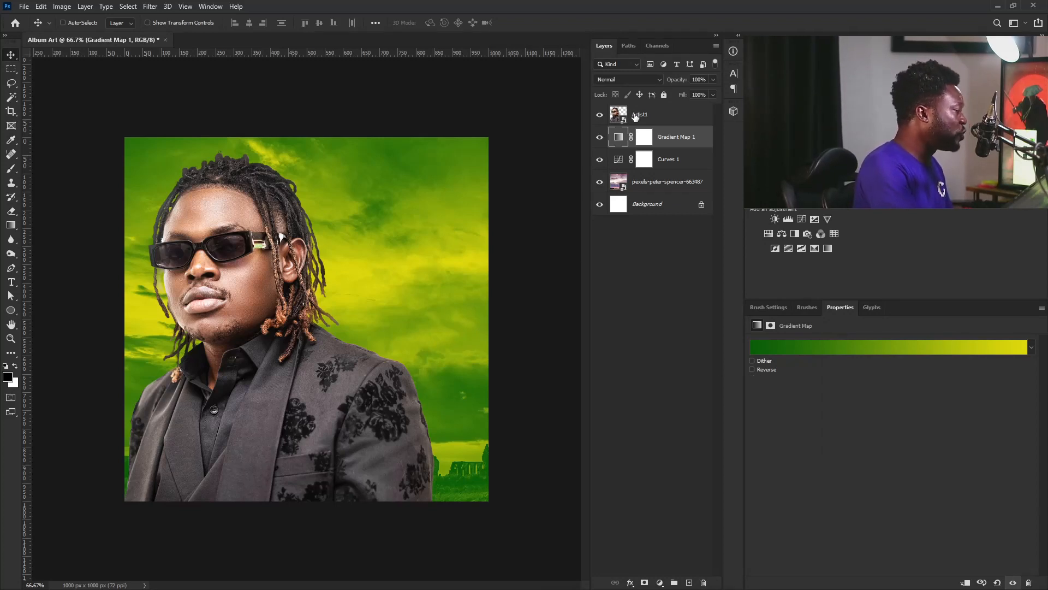
# Nudge Artist1 6 px right and add a clipped Curves 2 with lowered shadows and a slightly lifted upper point
pyautogui.click(659, 116)
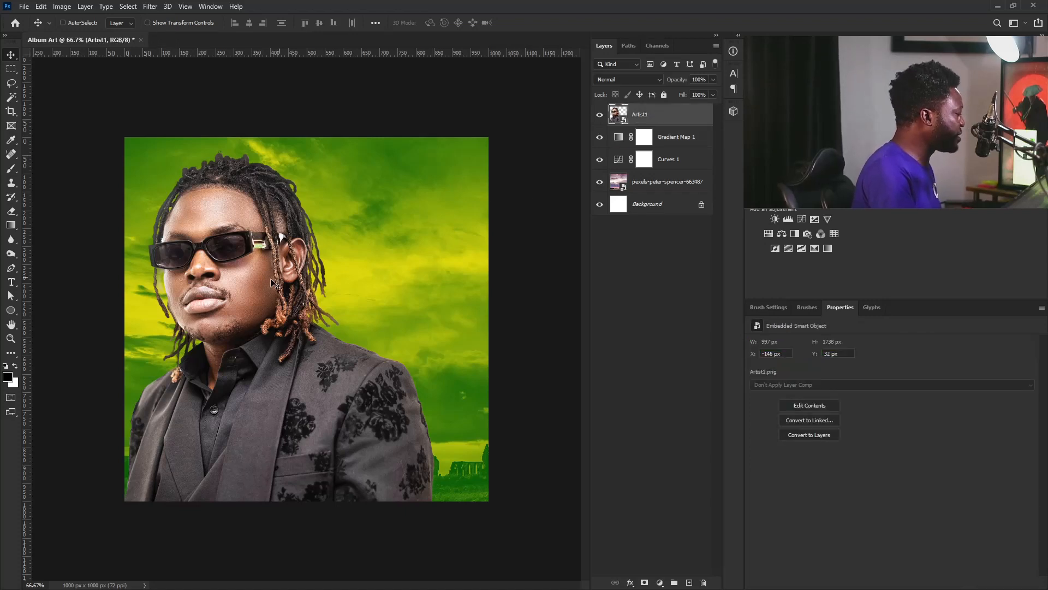
pyautogui.moveTo(217, 315); pyautogui.dragTo(257, 313)
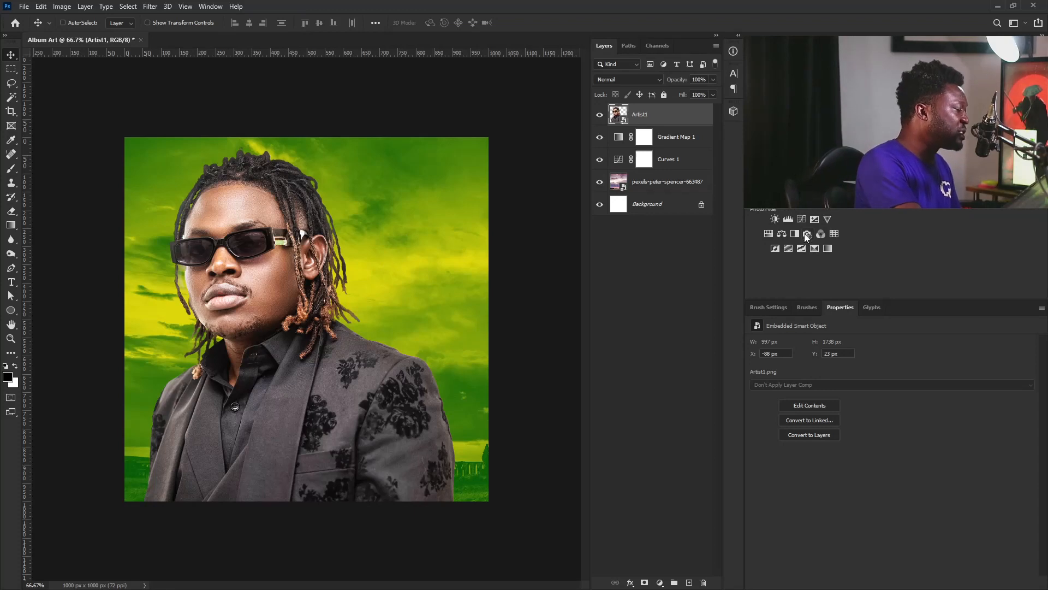
pyautogui.click(802, 219)
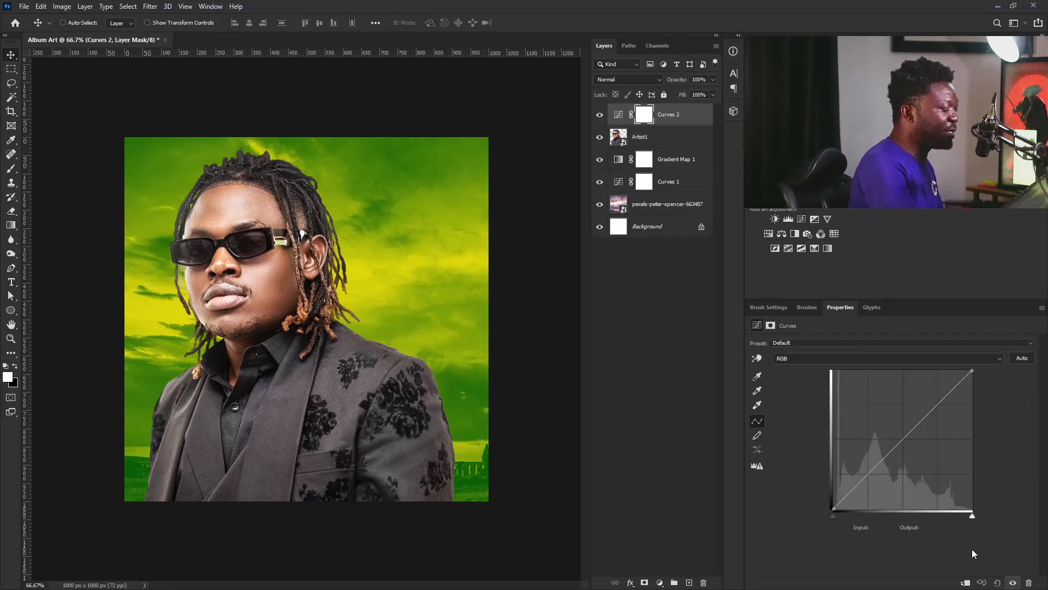
pyautogui.click(965, 583)
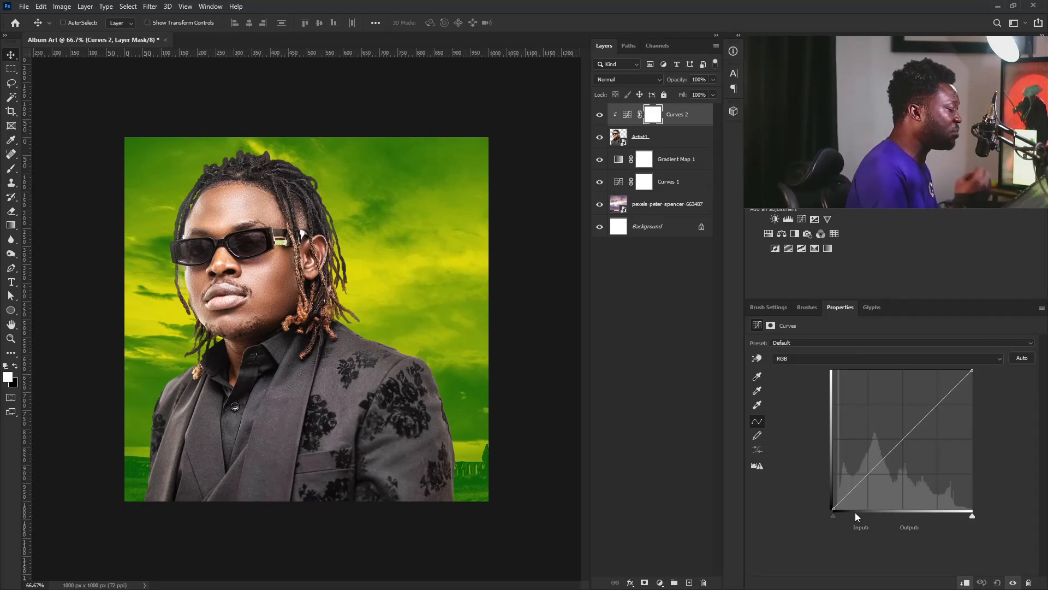
pyautogui.moveTo(867, 475); pyautogui.dragTo(875, 484)
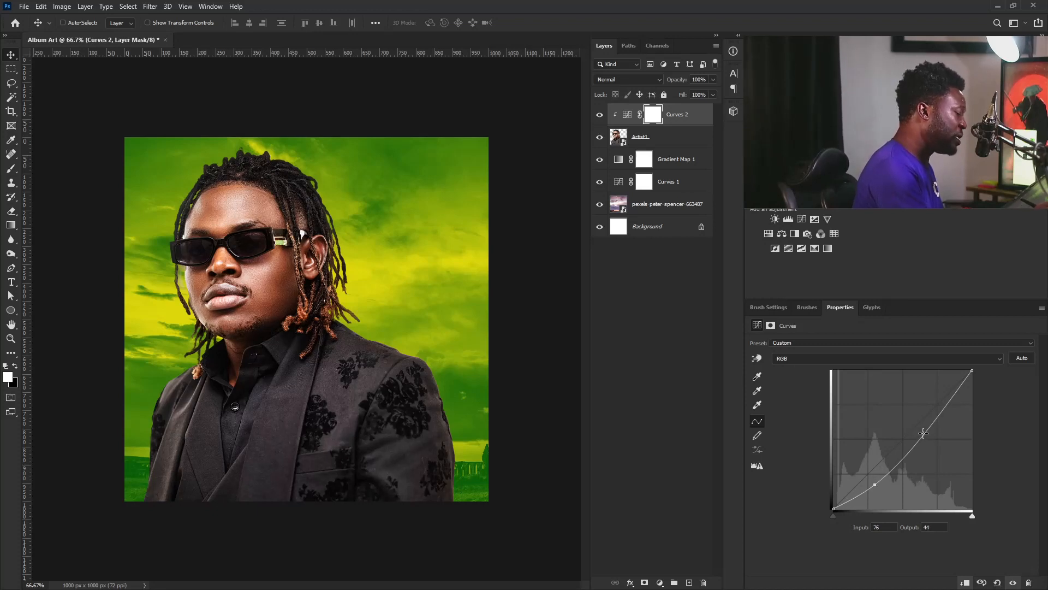
pyautogui.moveTo(925, 432); pyautogui.dragTo(925, 429)
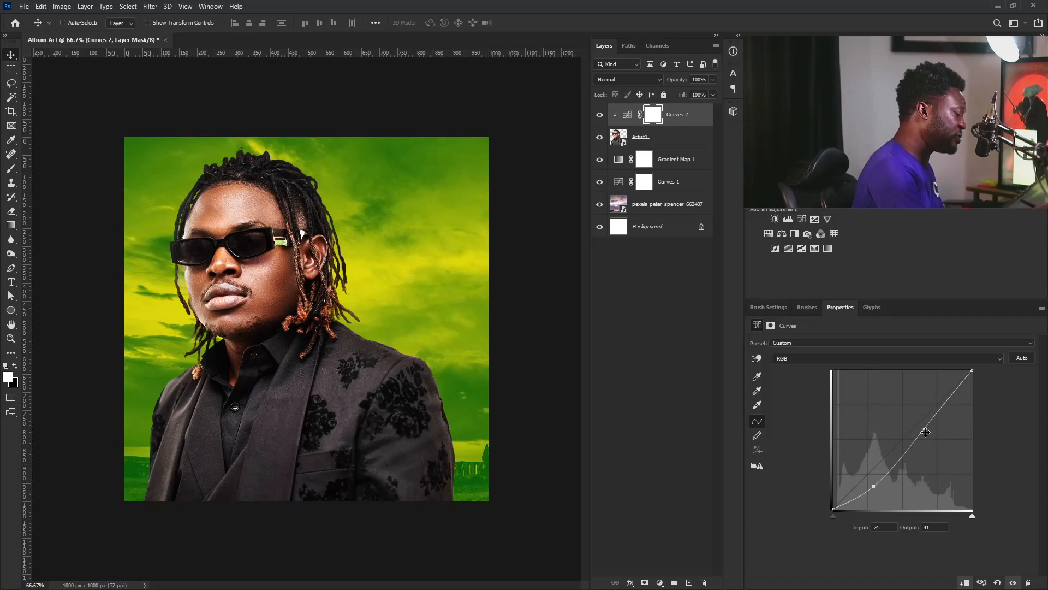
pyautogui.moveTo(925, 429); pyautogui.dragTo(926, 426)
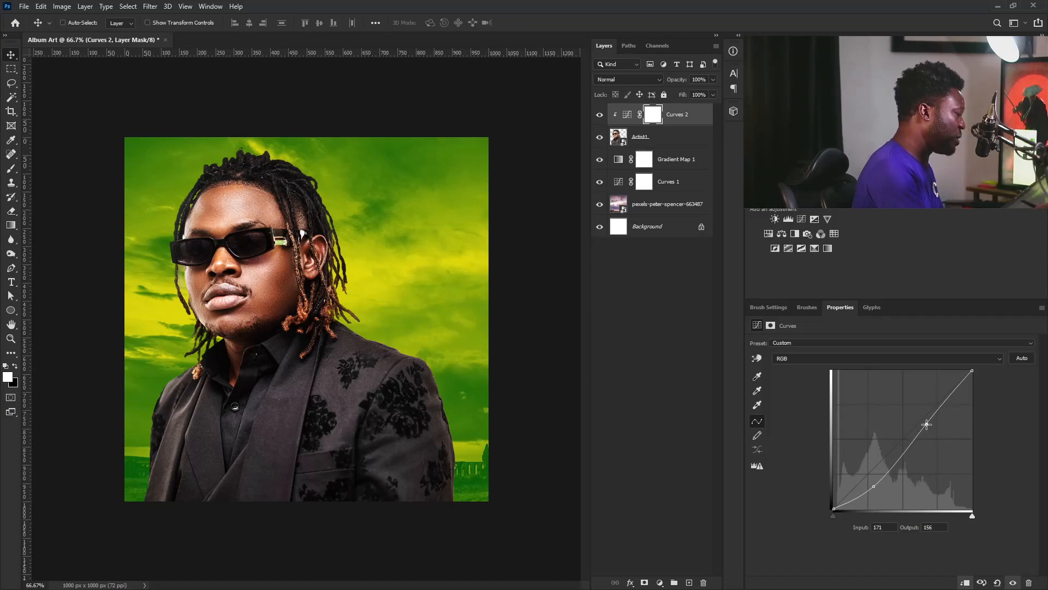
pyautogui.click(654, 115)
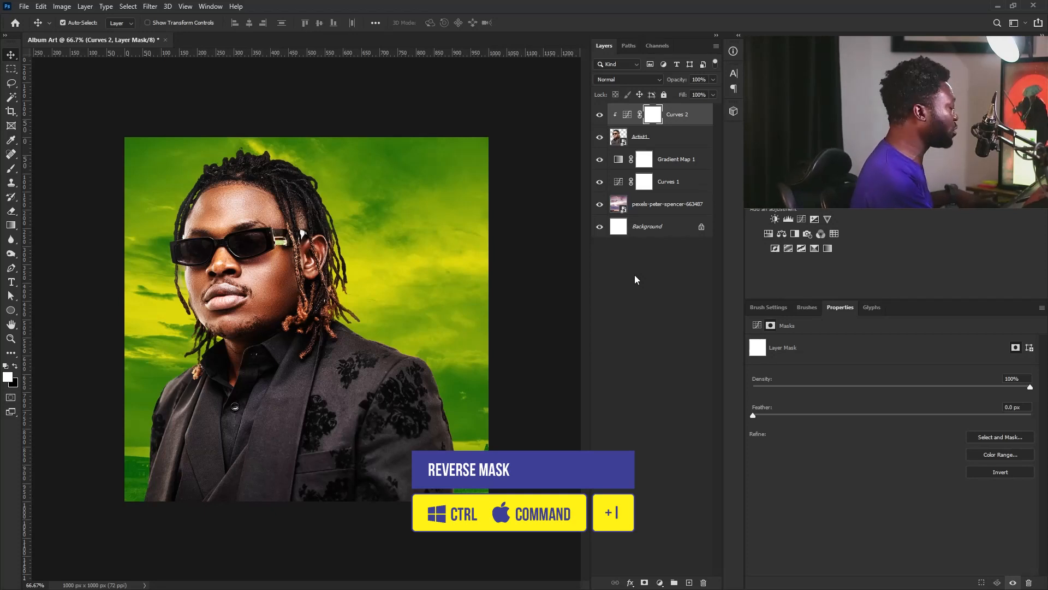
# Invert the Curves 2 mask to black and choose the 30 px soft round brush with Transfer enabled
pyautogui.hotkey('ctrl', 'i')
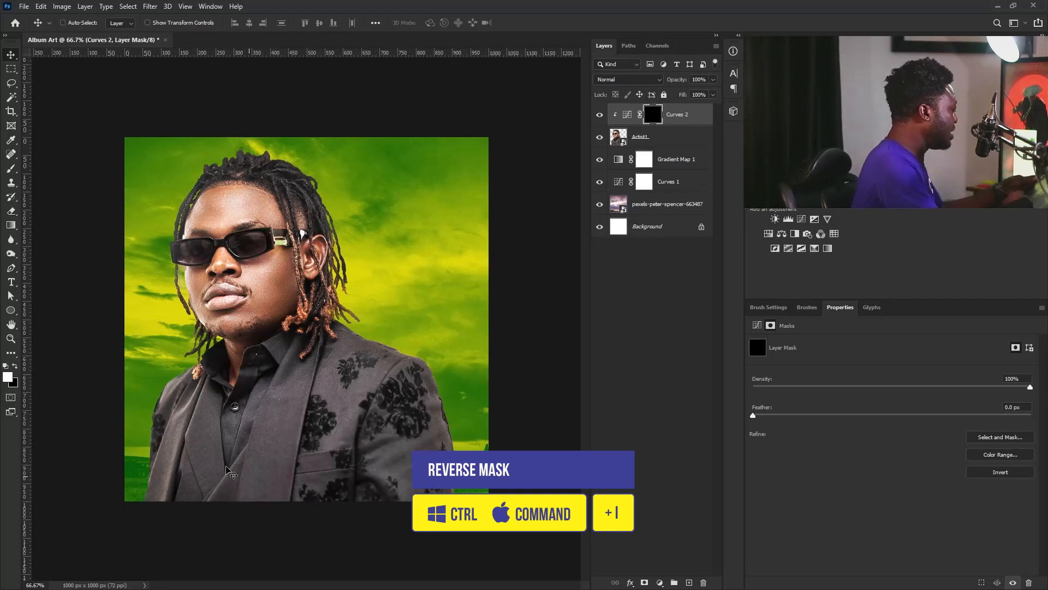
pyautogui.press('b')
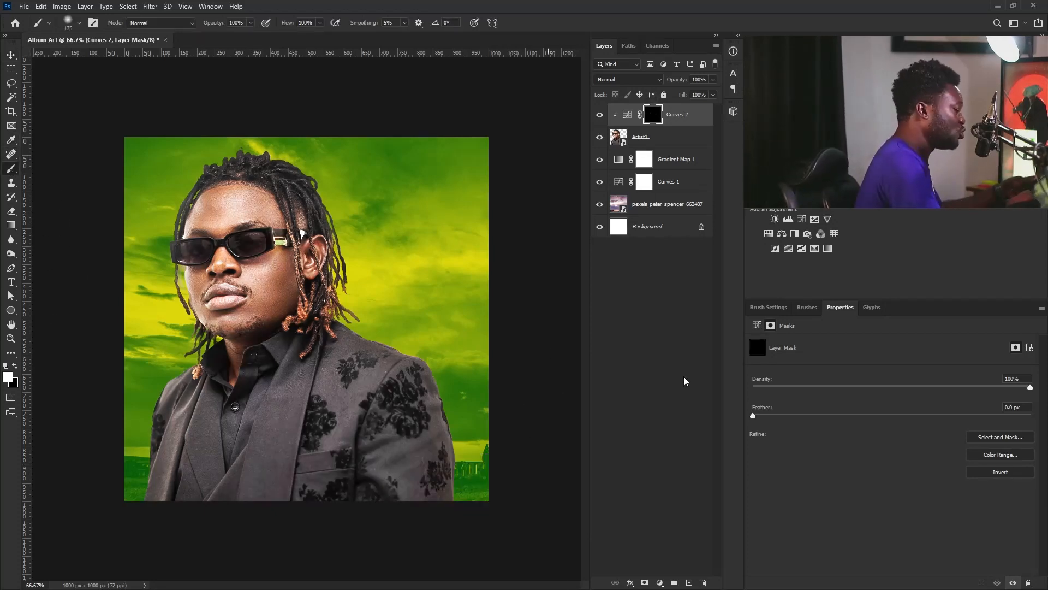
pyautogui.click(772, 307)
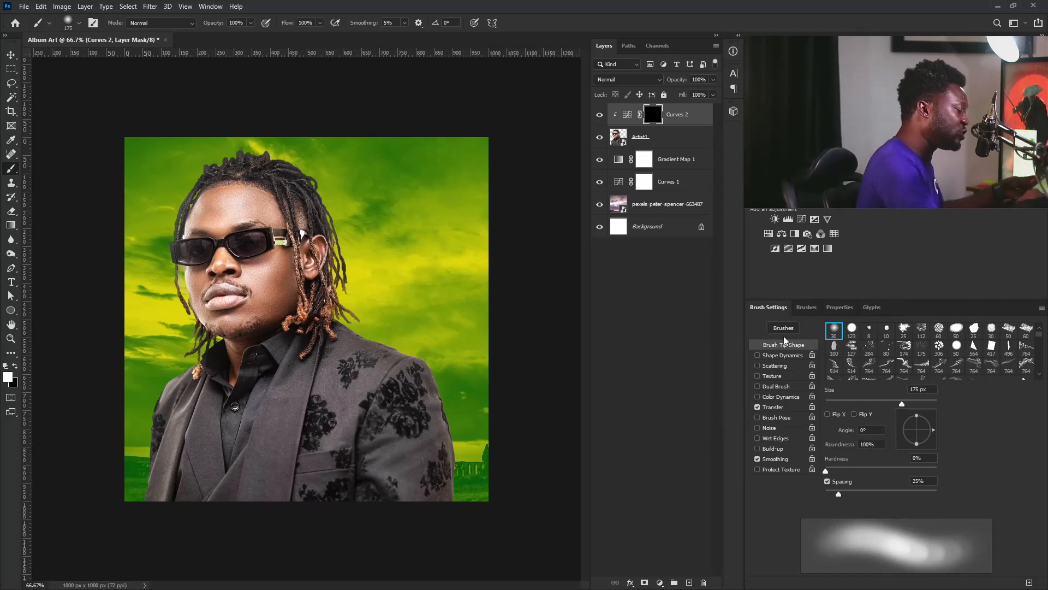
pyautogui.click(835, 330)
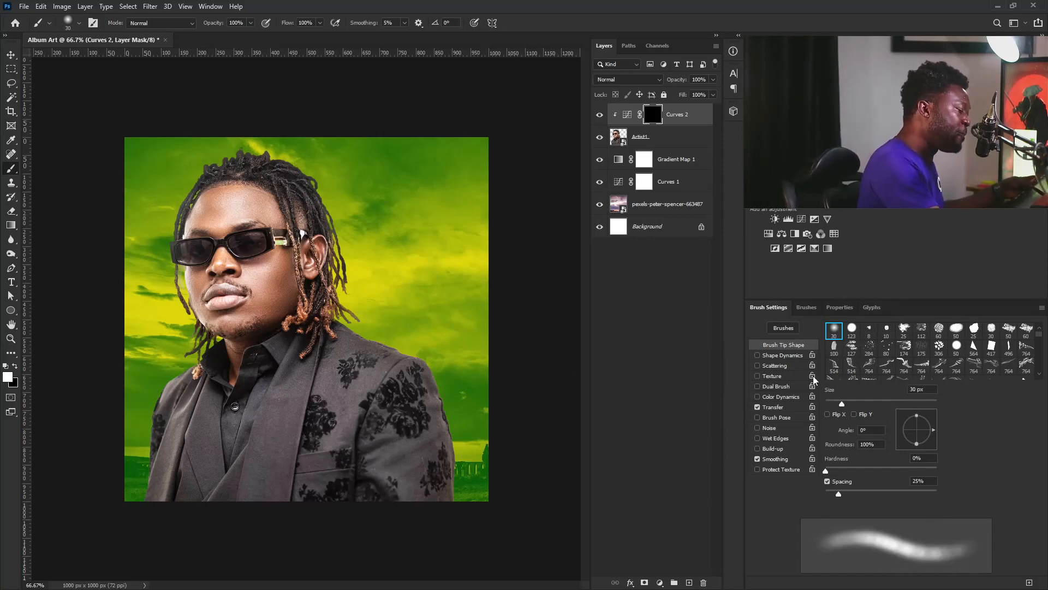
pyautogui.click(774, 408)
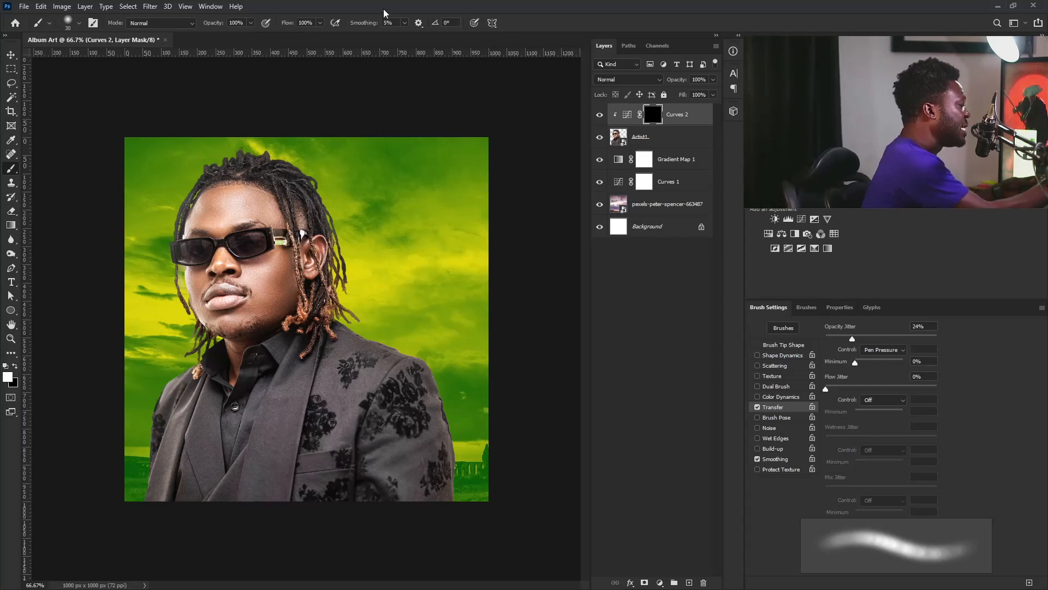
# Set the brush Flow to 100% and Smoothing to 0%
pyautogui.click(319, 23)
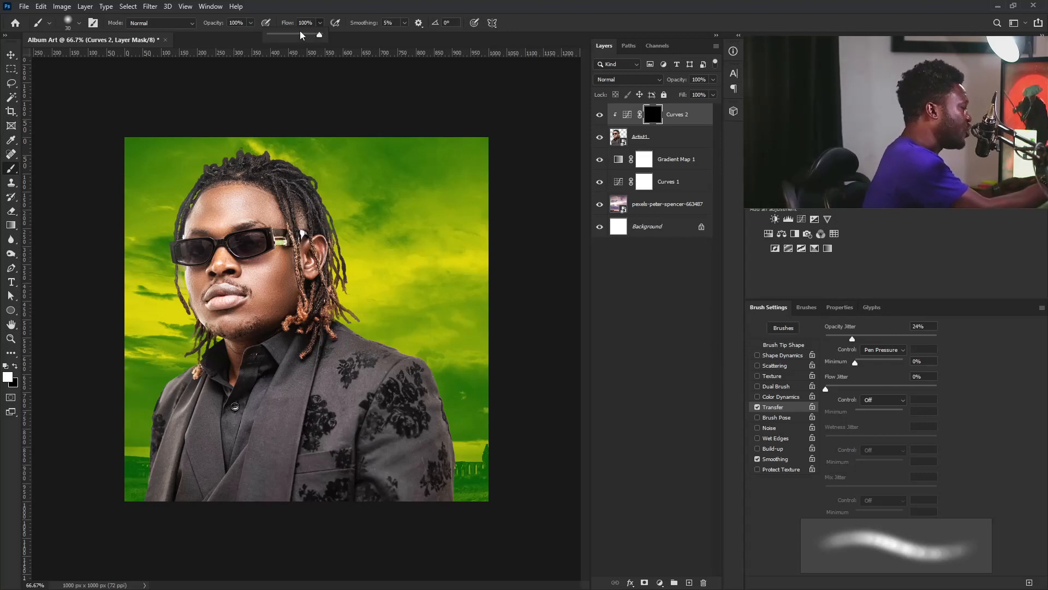
pyautogui.moveTo(276, 34); pyautogui.dragTo(342, 32)
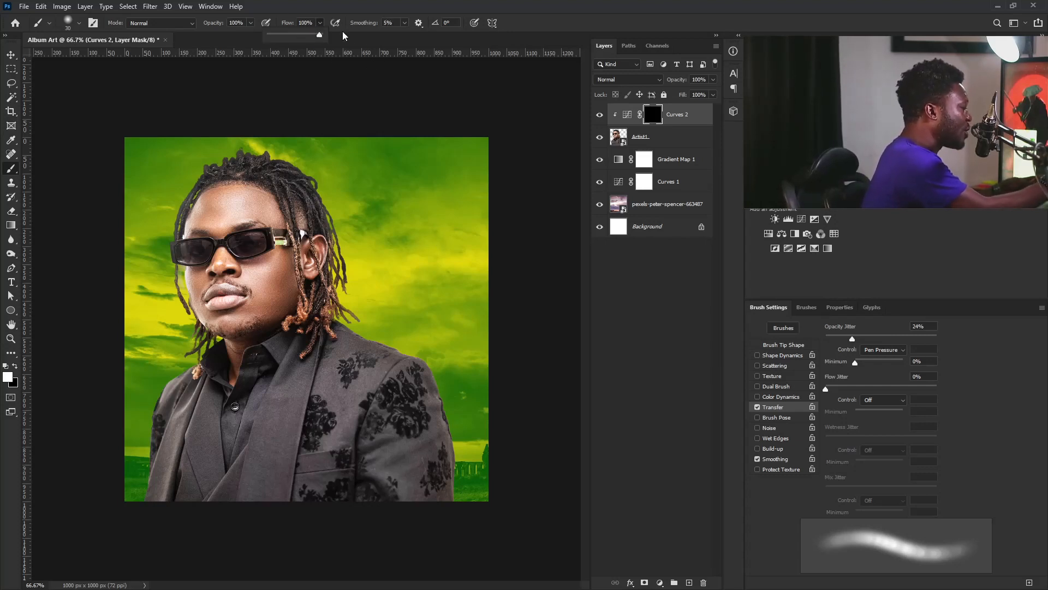
pyautogui.click(404, 23)
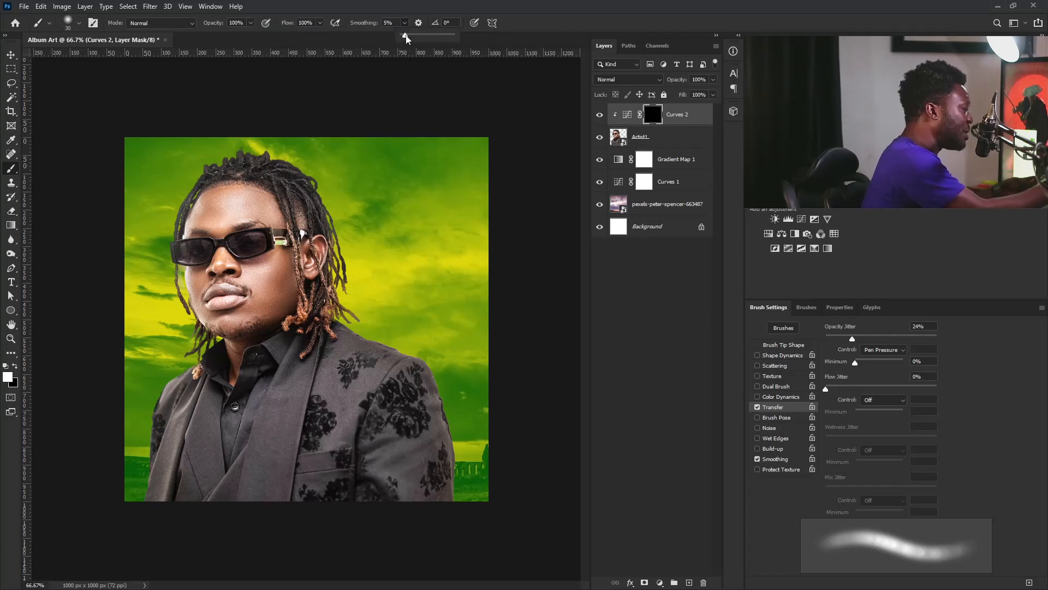
pyautogui.moveTo(406, 38); pyautogui.dragTo(385, 84)
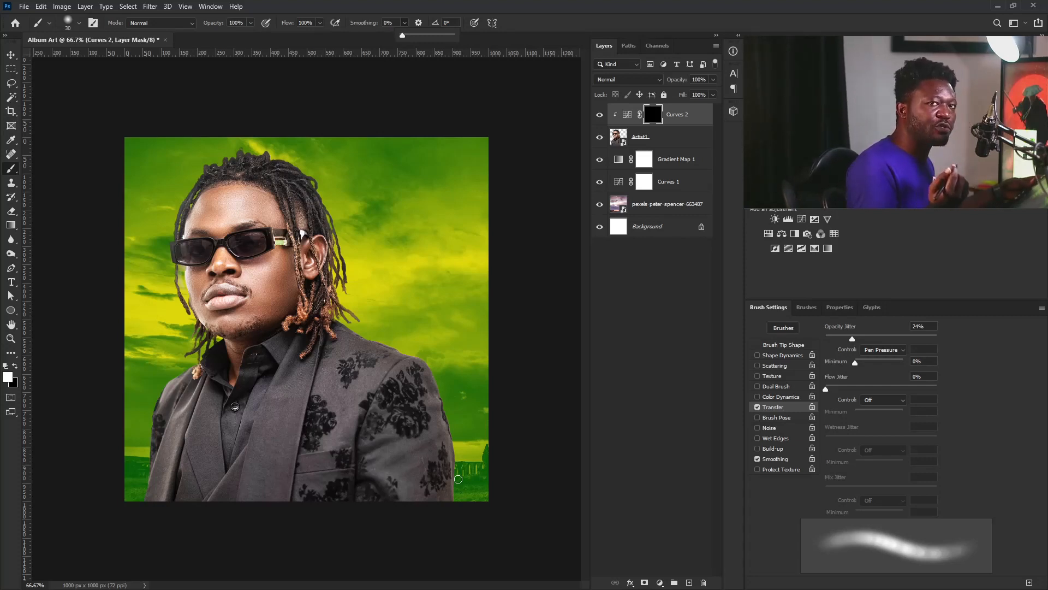
# Paint white on the Curves 2 mask over the jacket with a 300 px brush, then resize to 90 px
pyautogui.click(653, 113)
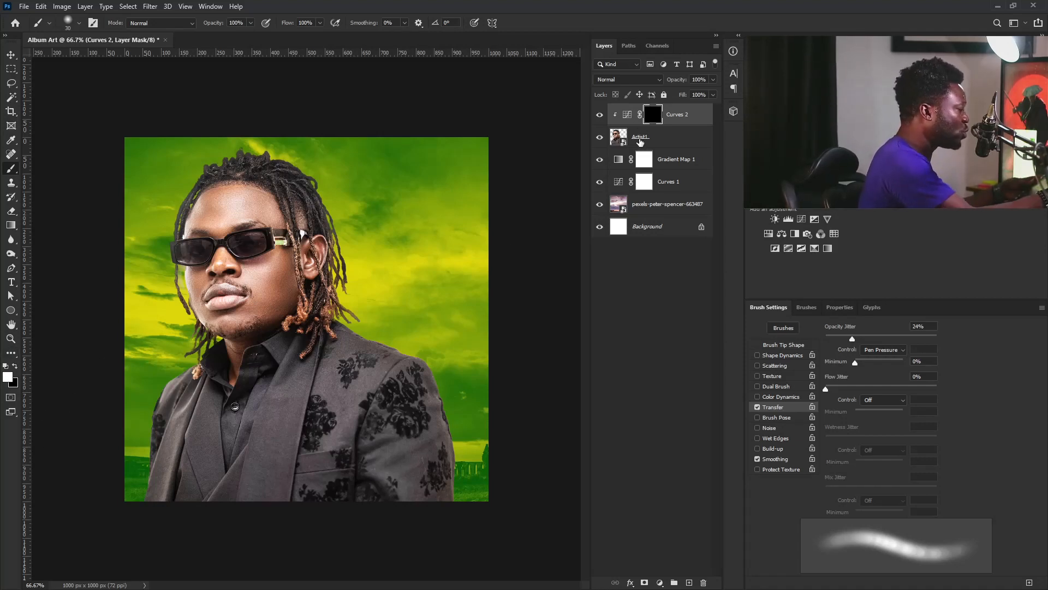
pyautogui.press(']')
pyautogui.press(']')
pyautogui.press(']')
pyautogui.press(']')
pyautogui.press(']')
pyautogui.press(']')
pyautogui.press(']')
pyautogui.press(']')
pyautogui.press(']')
pyautogui.press(']')
pyautogui.press(']')
pyautogui.press(']')
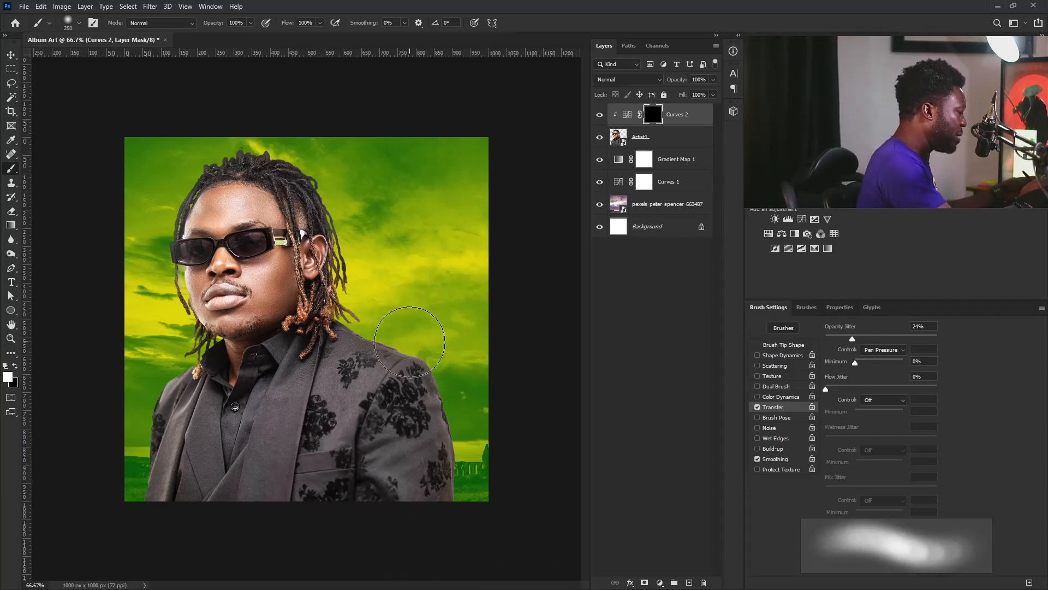
pyautogui.press(']')
pyautogui.press(']')
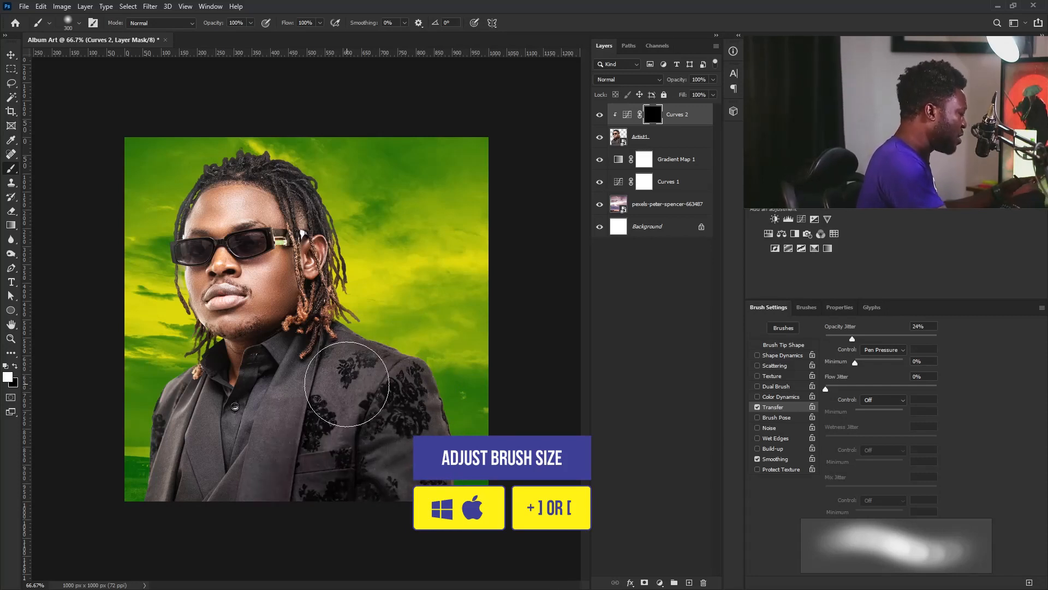
pyautogui.moveTo(322, 409)
pyautogui.mouseDown()
pyautogui.moveTo(277, 440)
pyautogui.moveTo(235, 438)
pyautogui.moveTo(336, 415)
pyautogui.mouseUp()
pyautogui.press('[')
pyautogui.press('[')
pyautogui.press('[')
pyautogui.press('[')
pyautogui.press('[')
pyautogui.press('[')
pyautogui.press('[')
pyautogui.press('[')
pyautogui.press('[')
pyautogui.press('[')
pyautogui.press('[')
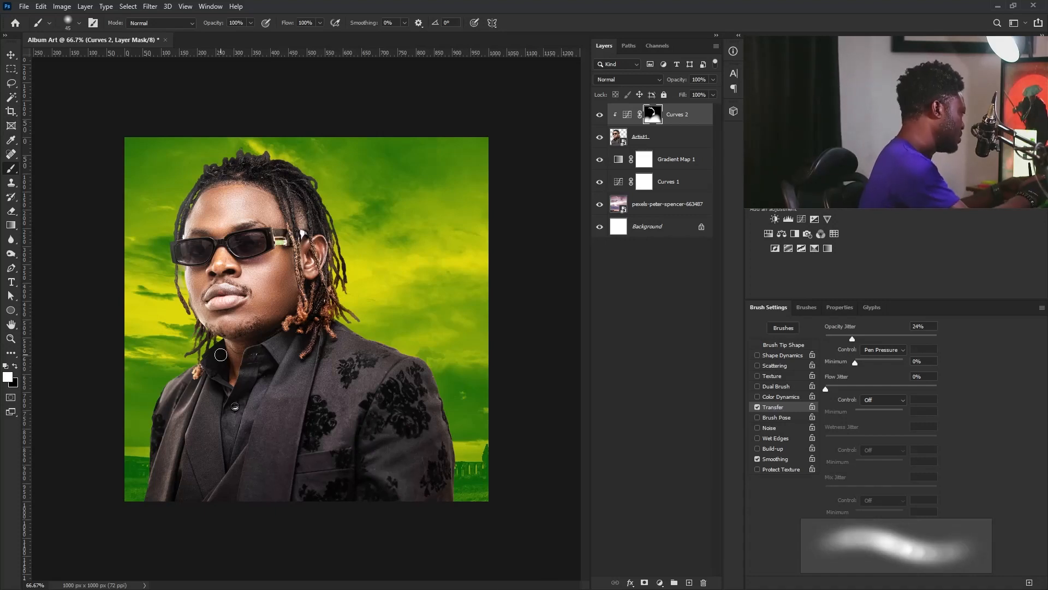
pyautogui.press(']')
pyautogui.press(']')
pyautogui.press(']')
pyautogui.press(']')
pyautogui.press(']')
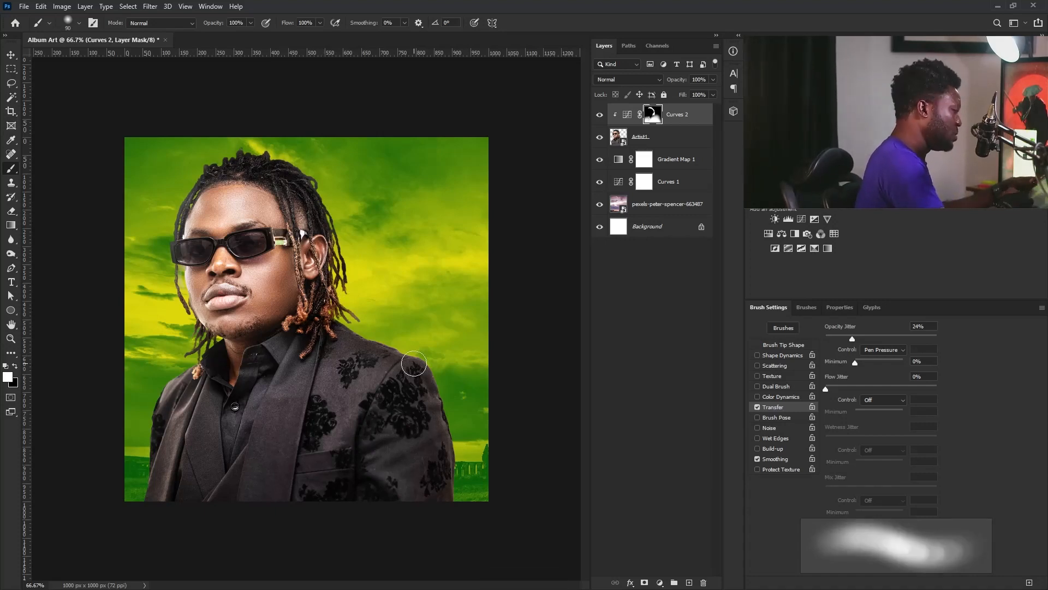
# Move the Artist1 layer down 19 px
pyautogui.click(672, 141)
pyautogui.press('v')
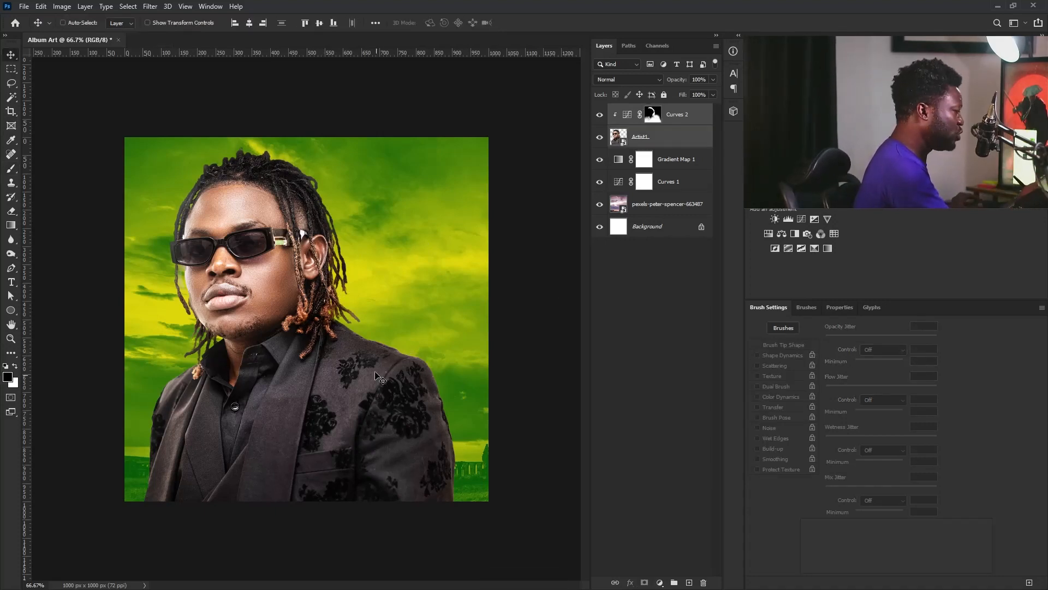
pyautogui.moveTo(362, 360); pyautogui.dragTo(361, 375)
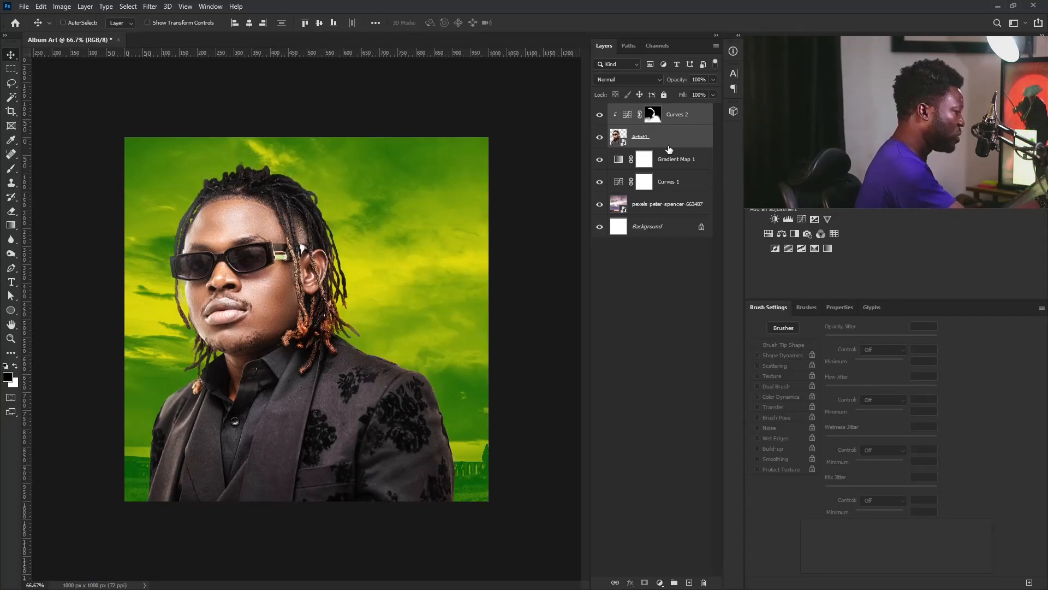
# Scale the artist up to about 103.6% and nudge him slightly right and down
pyautogui.press('ctrl')
pyautogui.keyDown('ctrl'); pyautogui.click(561, 306); pyautogui.keyUp('ctrl')
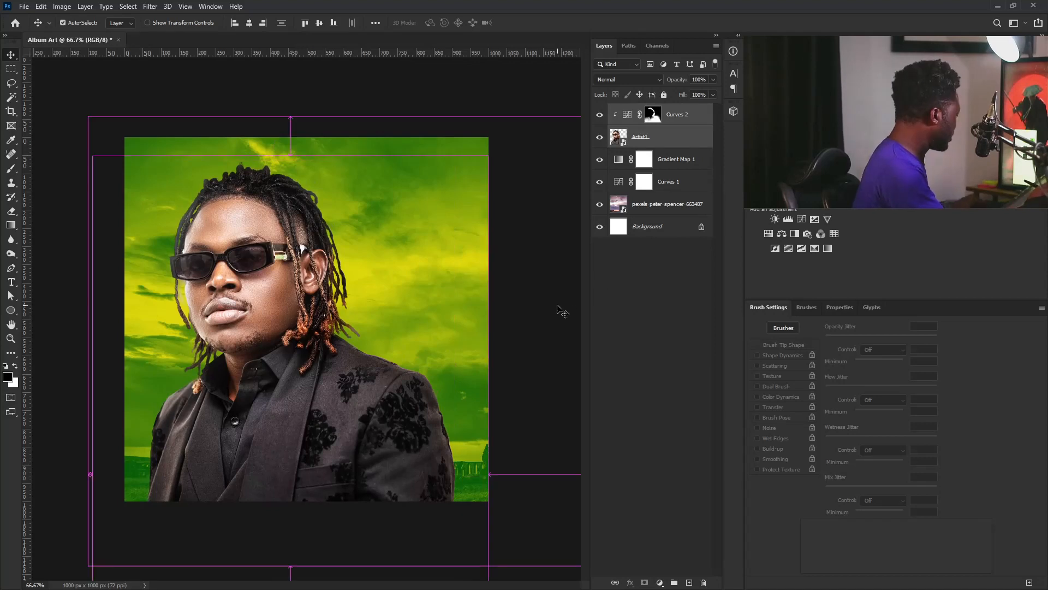
pyautogui.hotkey('ctrl', 't')
pyautogui.moveTo(490, 158); pyautogui.dragTo(501, 153)
pyautogui.moveTo(406, 375); pyautogui.dragTo(409, 381)
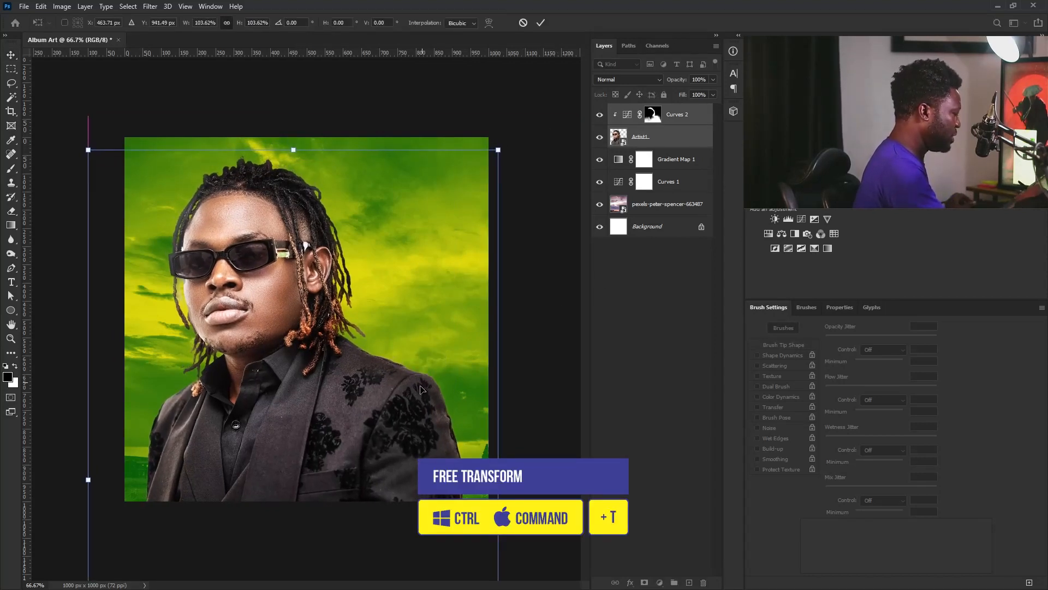
pyautogui.press('Return')
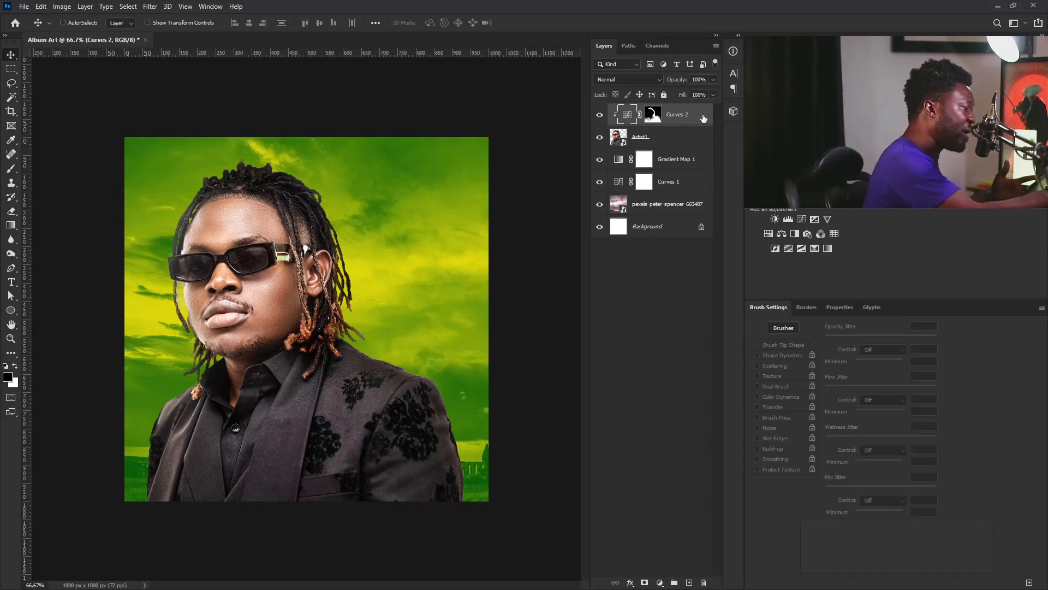
# Add a Hue/Saturation clipped to Artist1, colorized at Hue 126 and Saturation 21
pyautogui.click(769, 234)
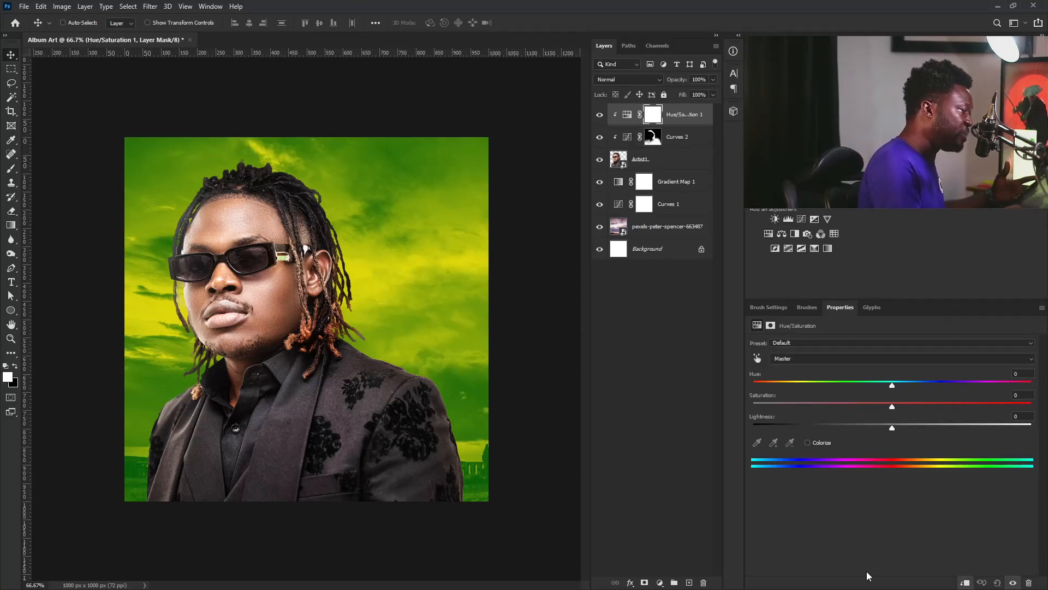
pyautogui.click(965, 583)
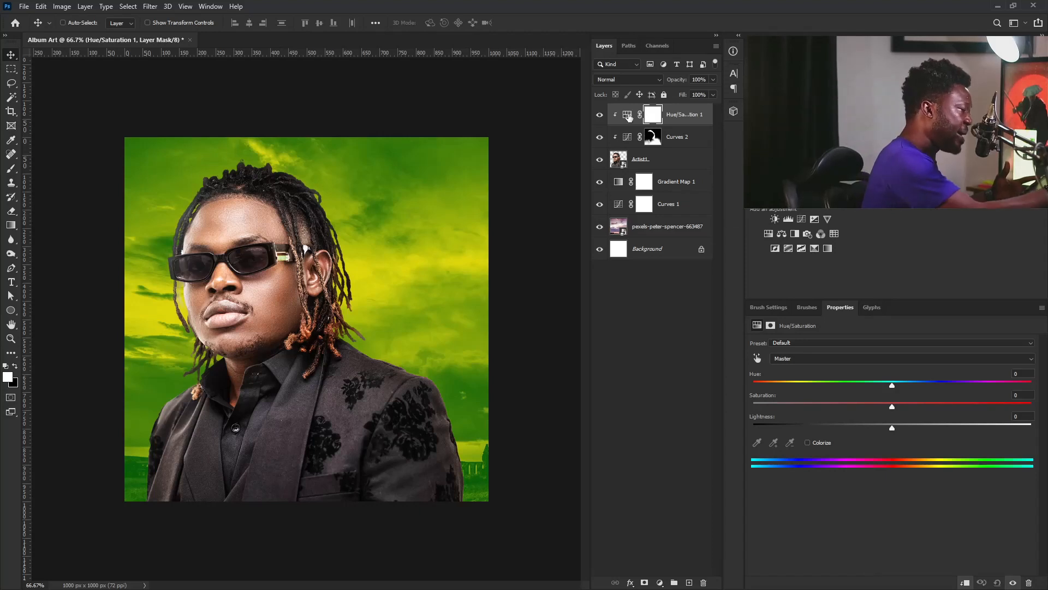
pyautogui.click(808, 442)
pyautogui.click(1023, 374)
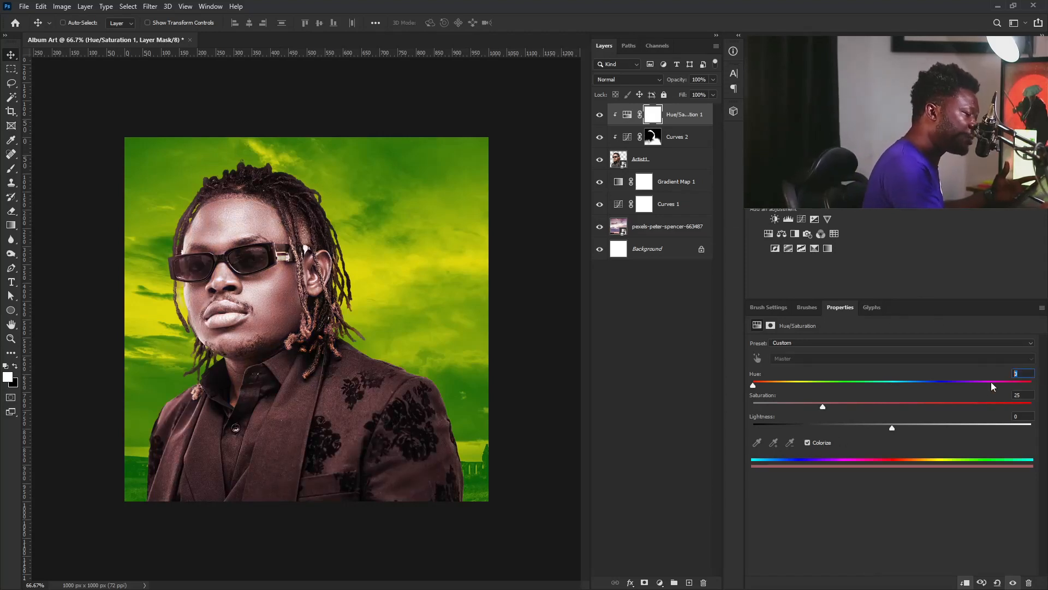
pyautogui.write('126')
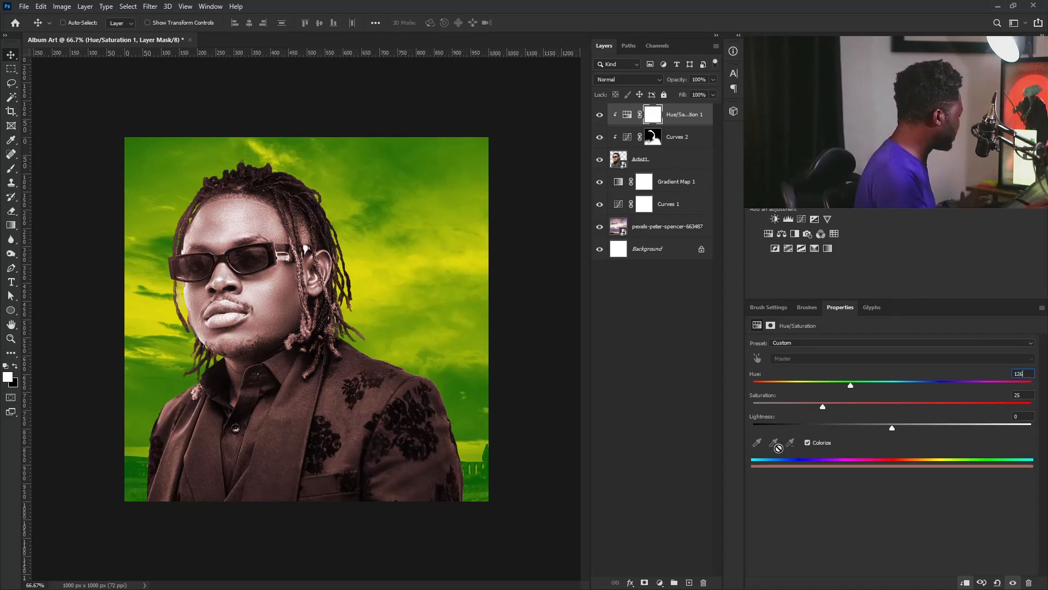
pyautogui.press('Tab')
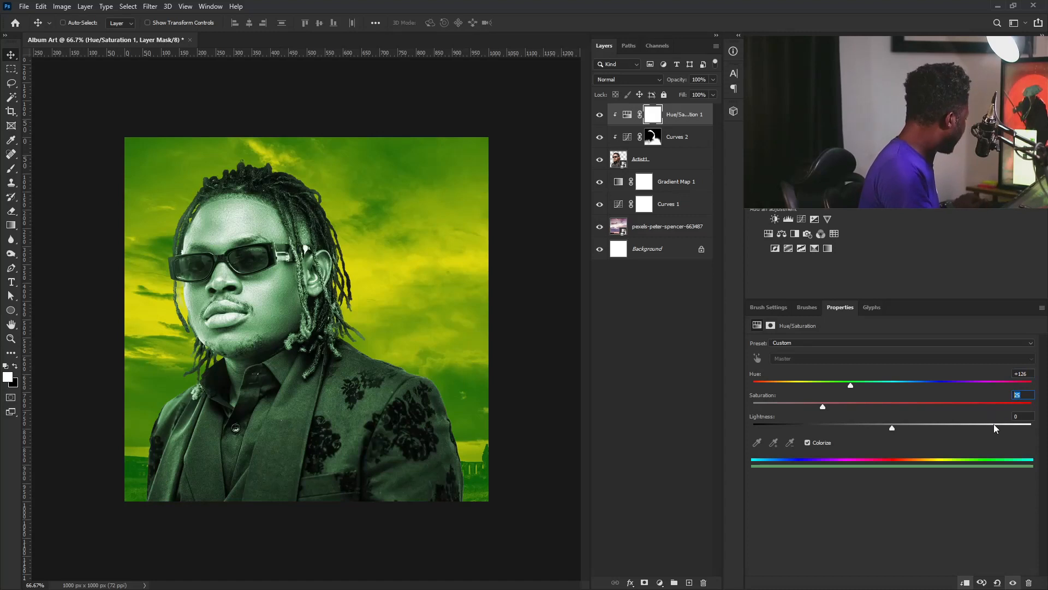
pyautogui.write('29')
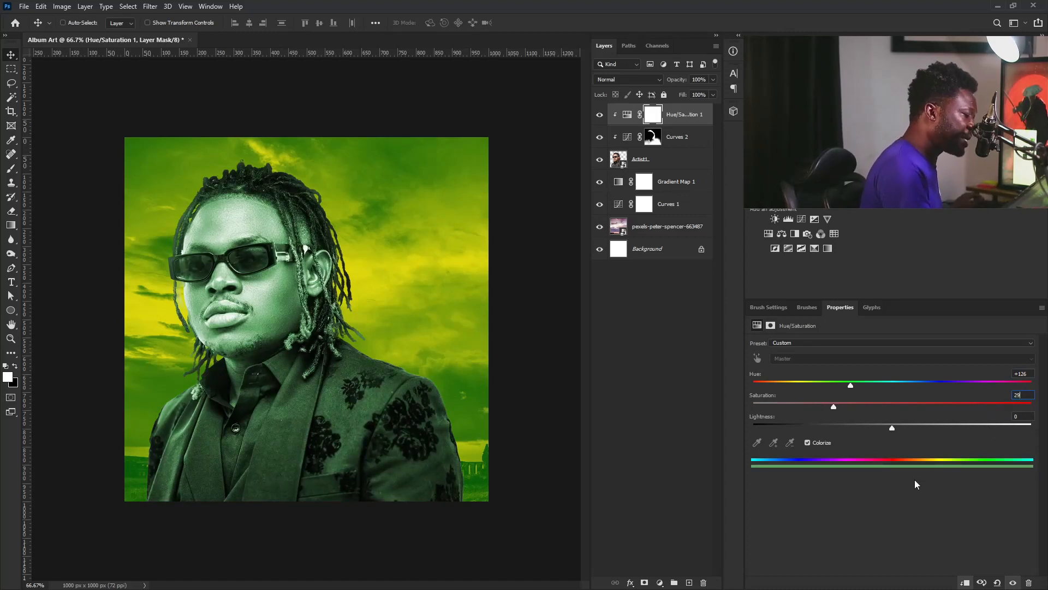
pyautogui.write('-')
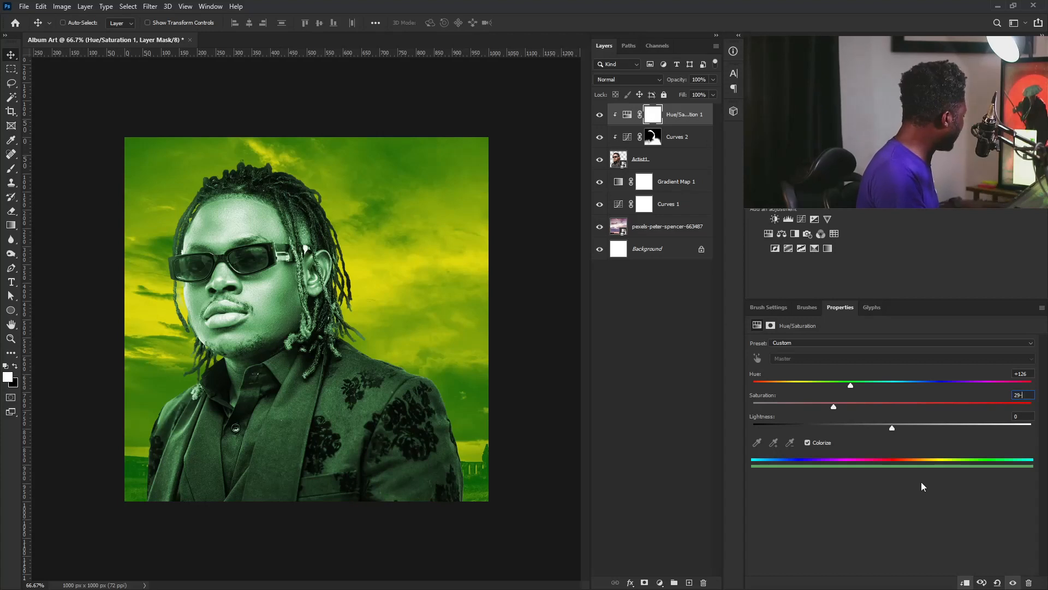
pyautogui.write('8')
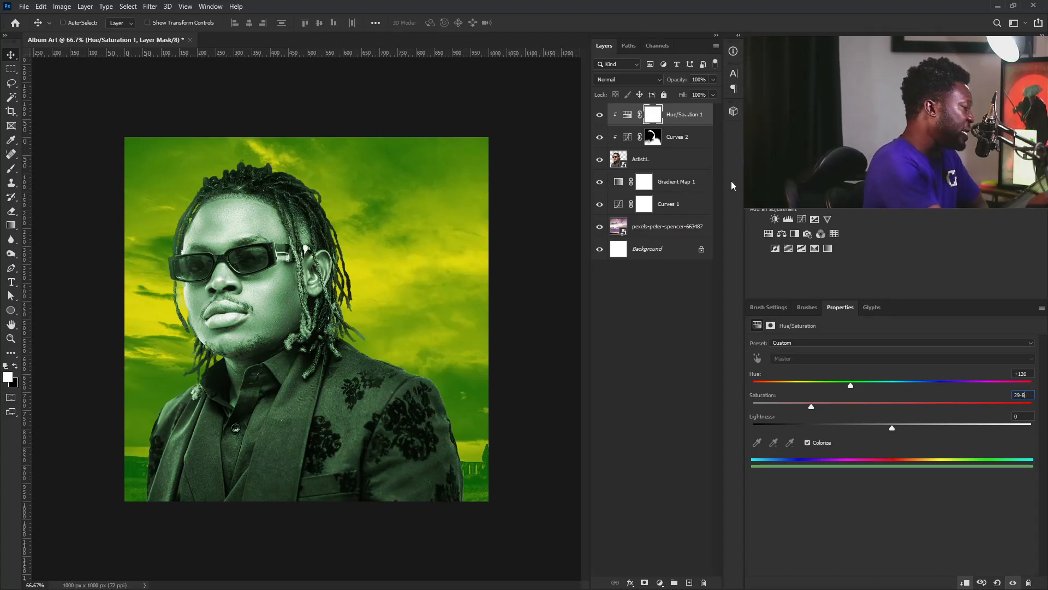
pyautogui.click(708, 117)
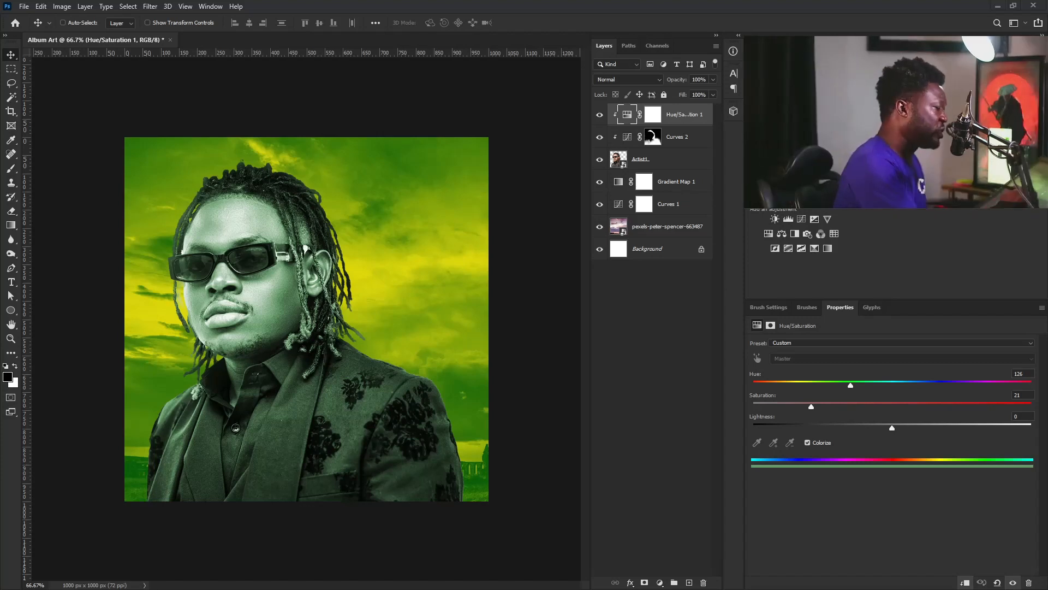
# Add a Gradient Map clipped to the artist using the dark green-to-yellow preset
pyautogui.click(827, 248)
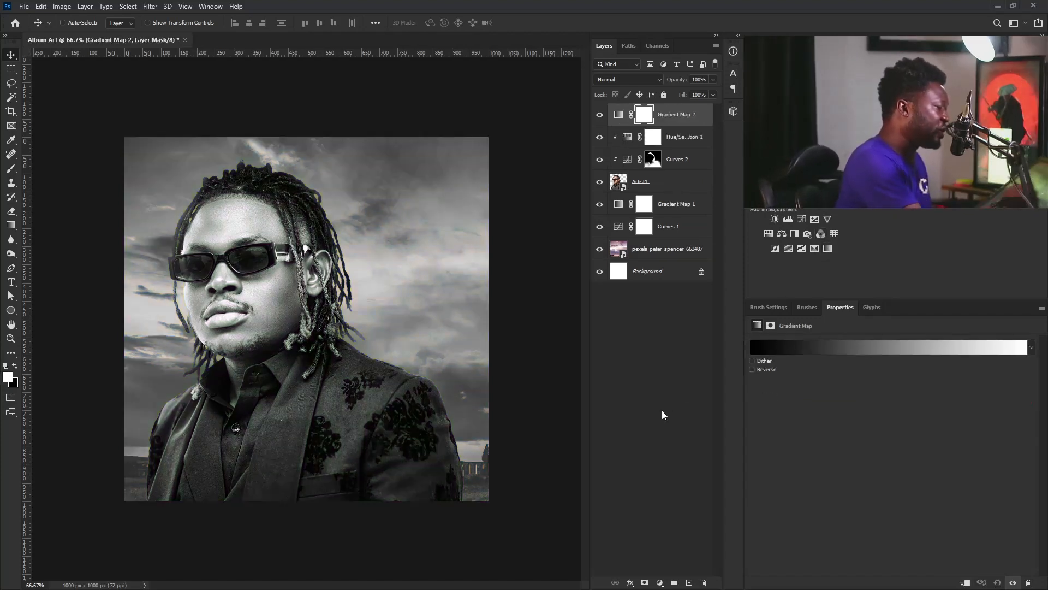
pyautogui.click(964, 582)
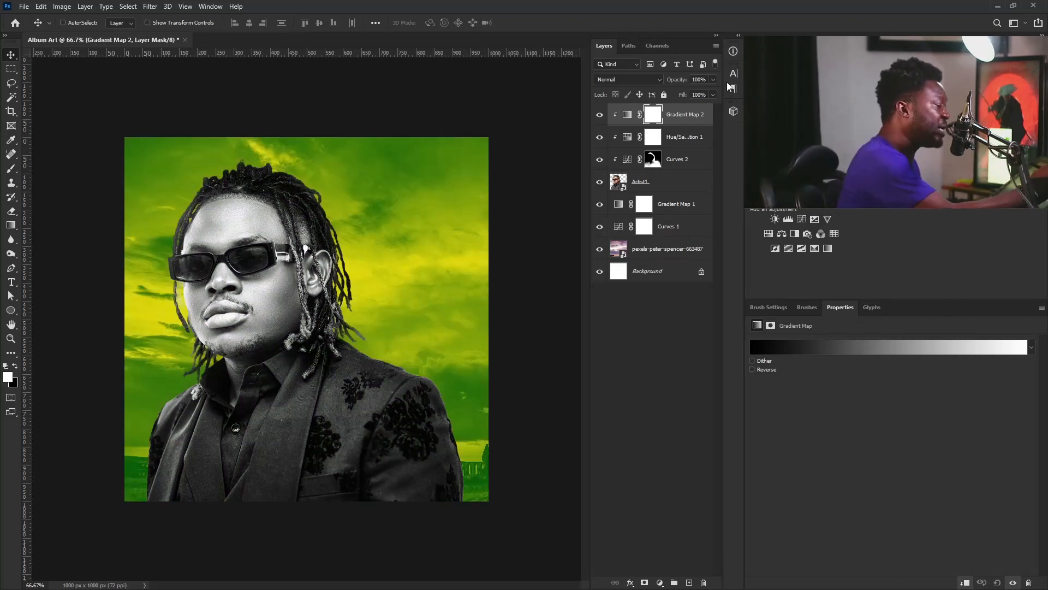
pyautogui.click(834, 352)
pyautogui.moveTo(746, 330); pyautogui.dragTo(749, 380)
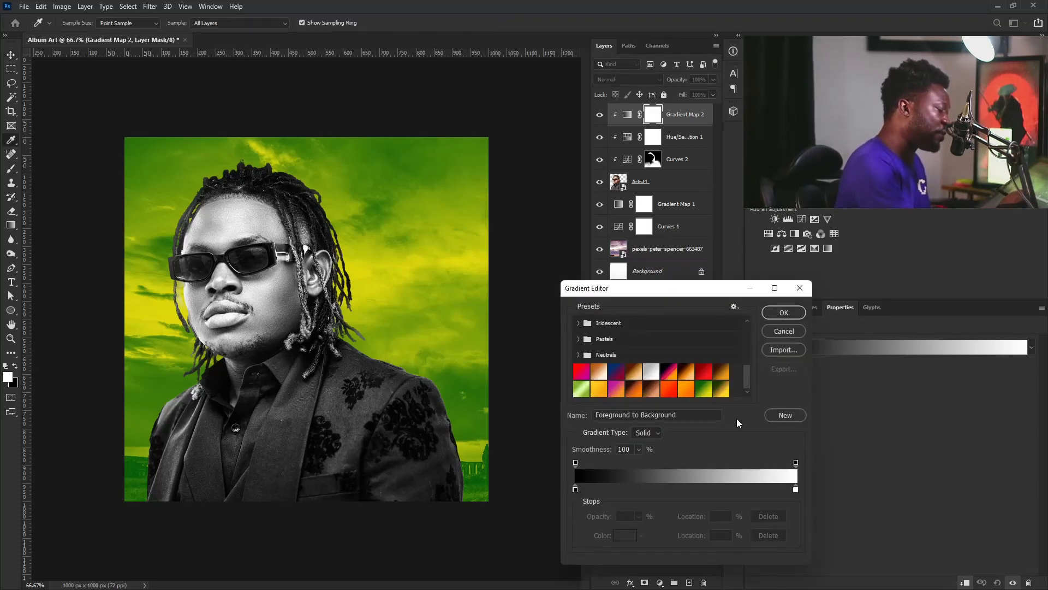
pyautogui.click(723, 390)
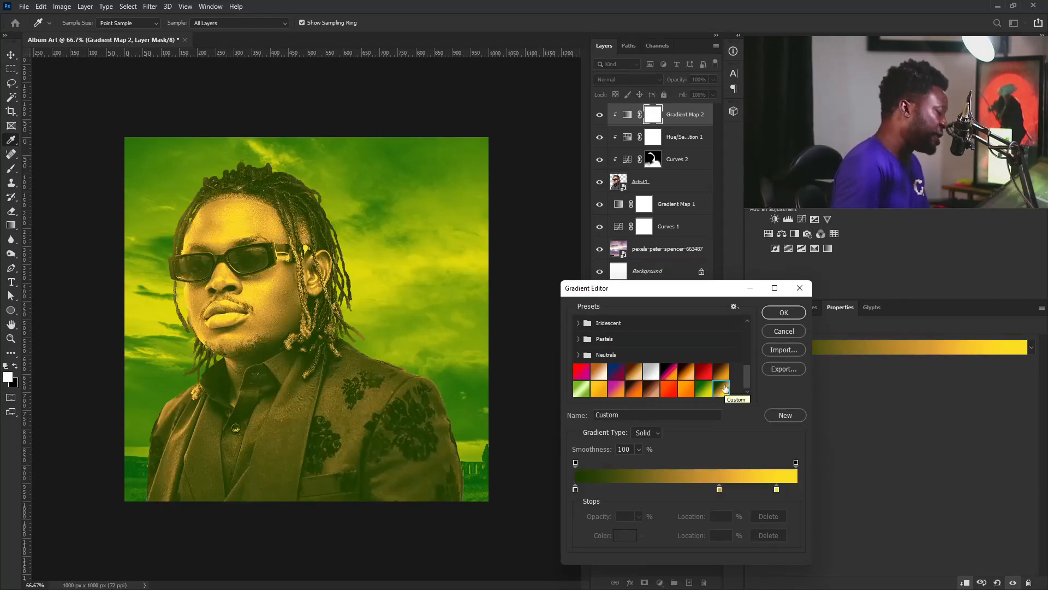
# Set the gradient stops to 193600, da9d32 and fade20 and apply the gradient
pyautogui.doubleClick(574, 491)
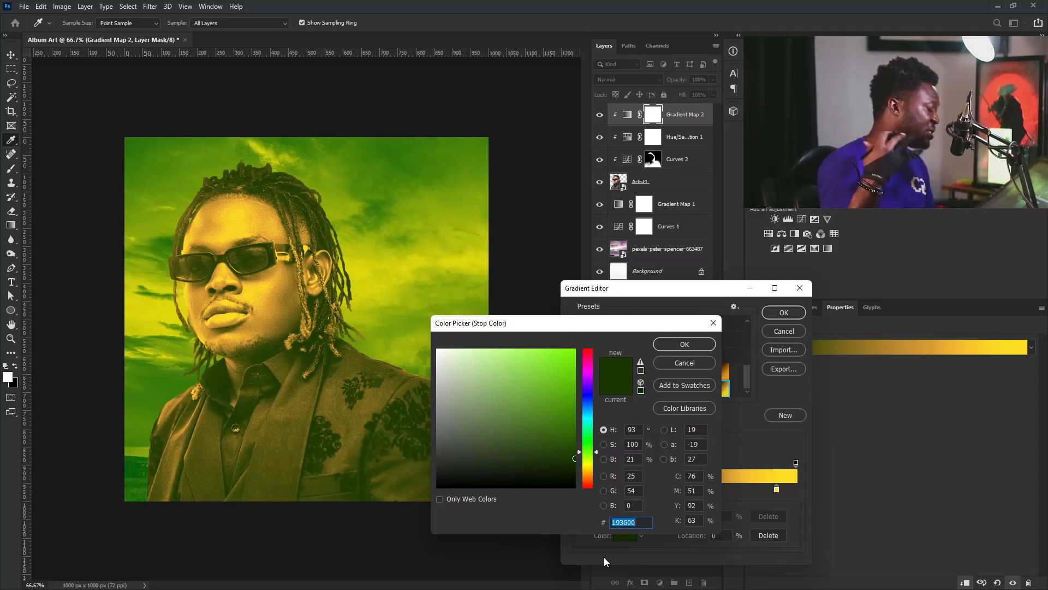
pyautogui.click(686, 344)
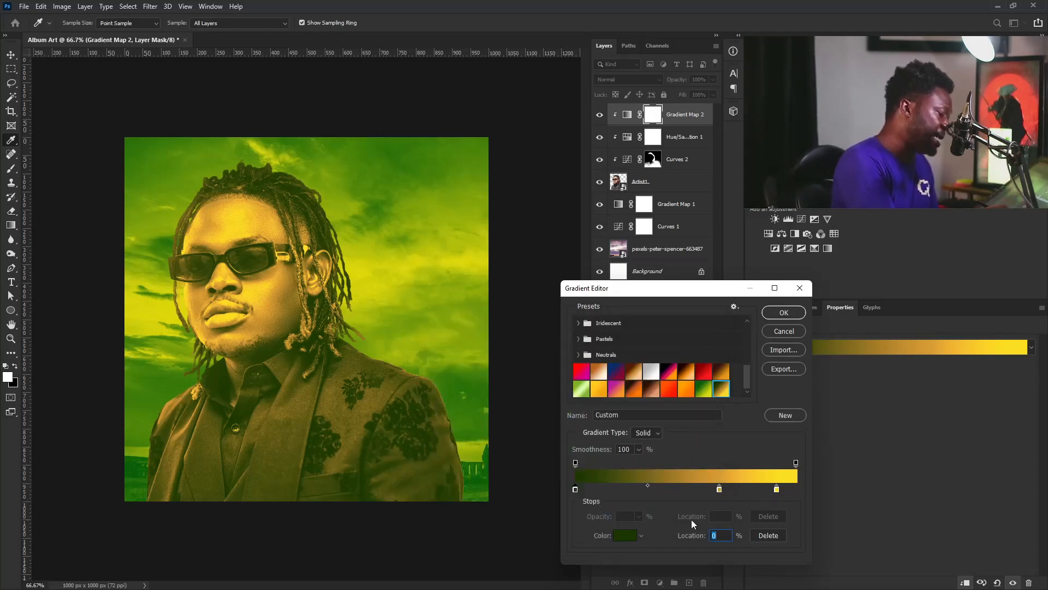
pyautogui.doubleClick(719, 489)
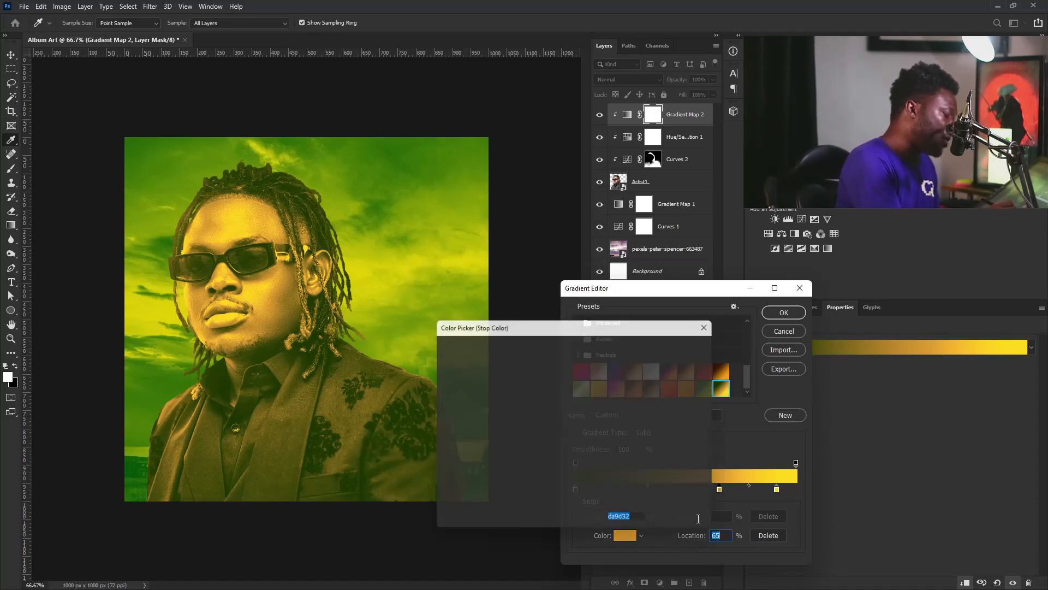
pyautogui.moveTo(613, 325); pyautogui.dragTo(617, 291)
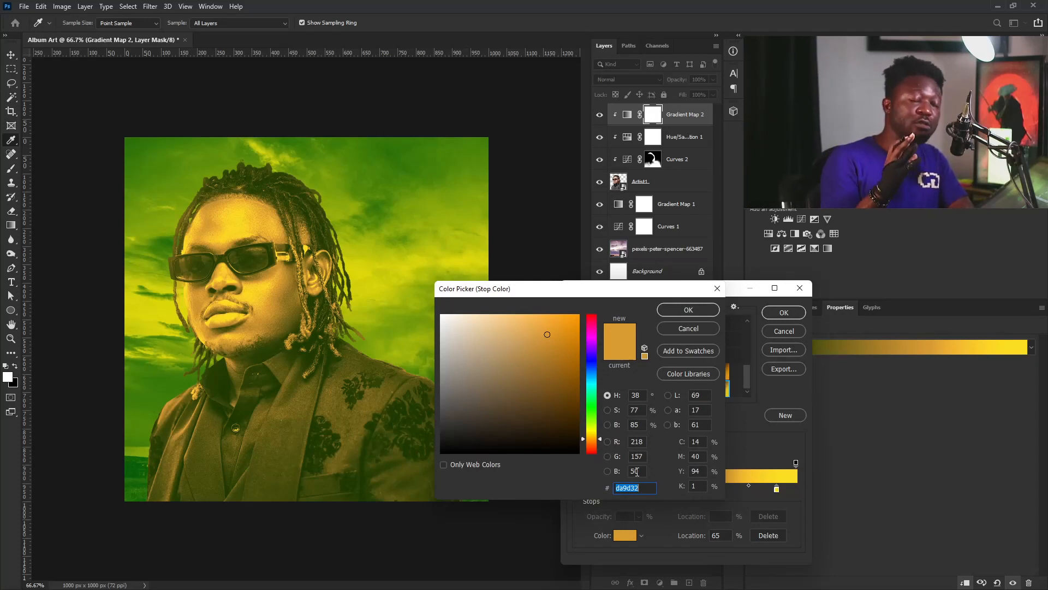
pyautogui.click(689, 309)
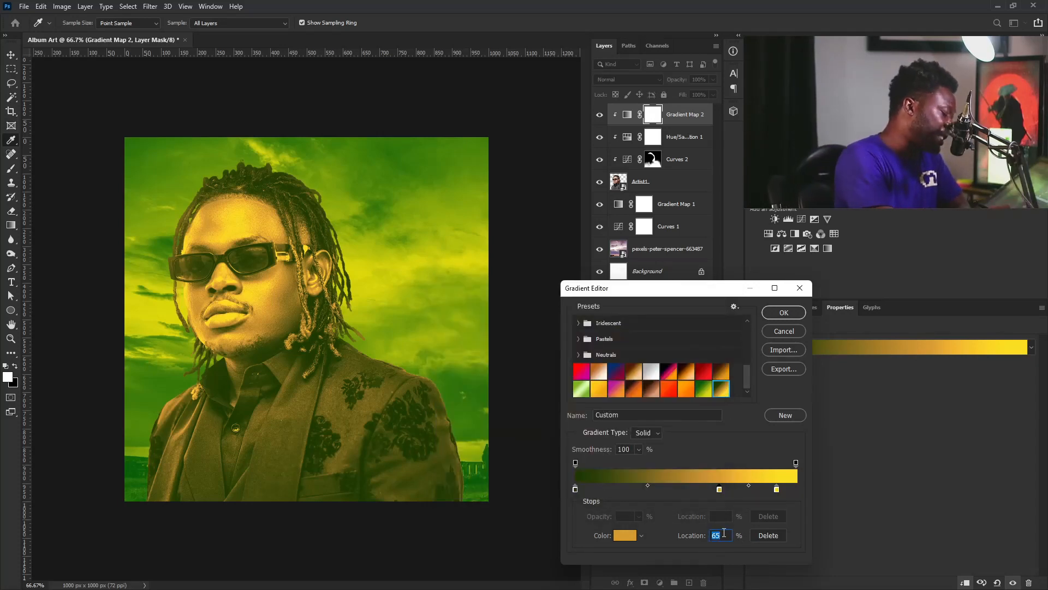
pyautogui.doubleClick(777, 490)
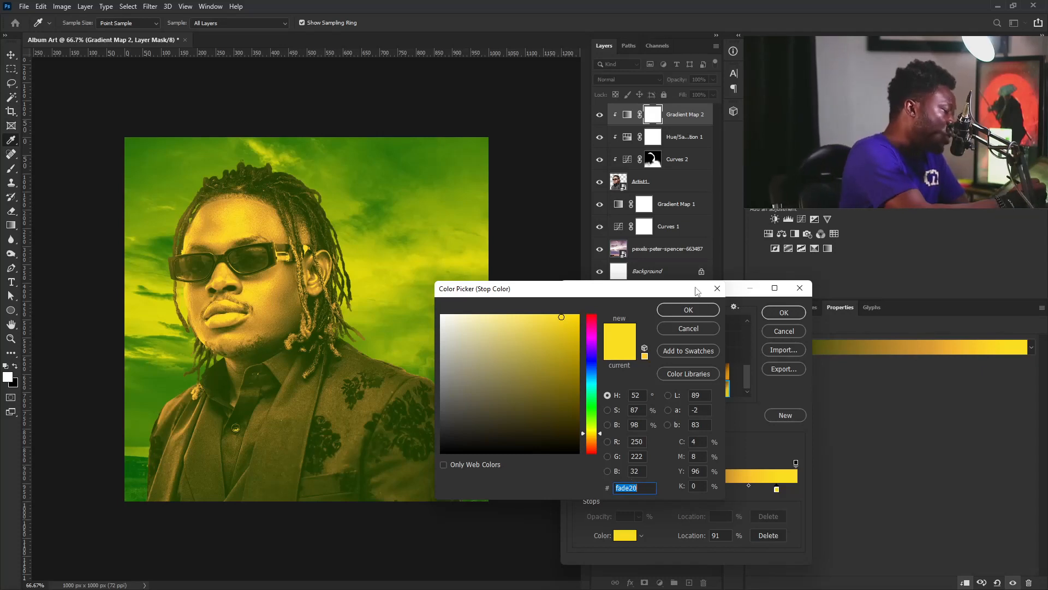
pyautogui.click(689, 310)
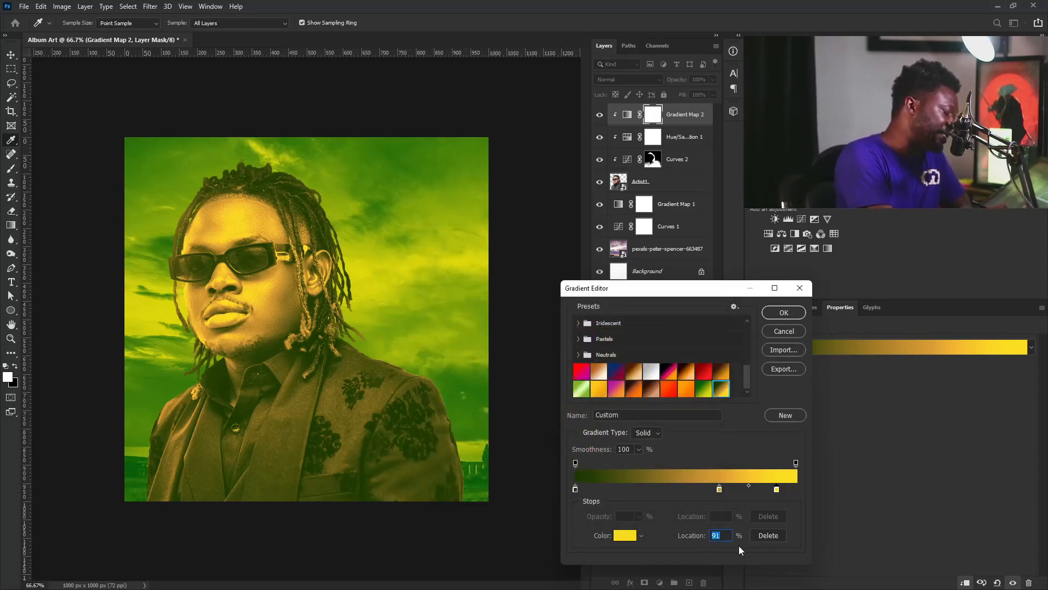
pyautogui.click(791, 313)
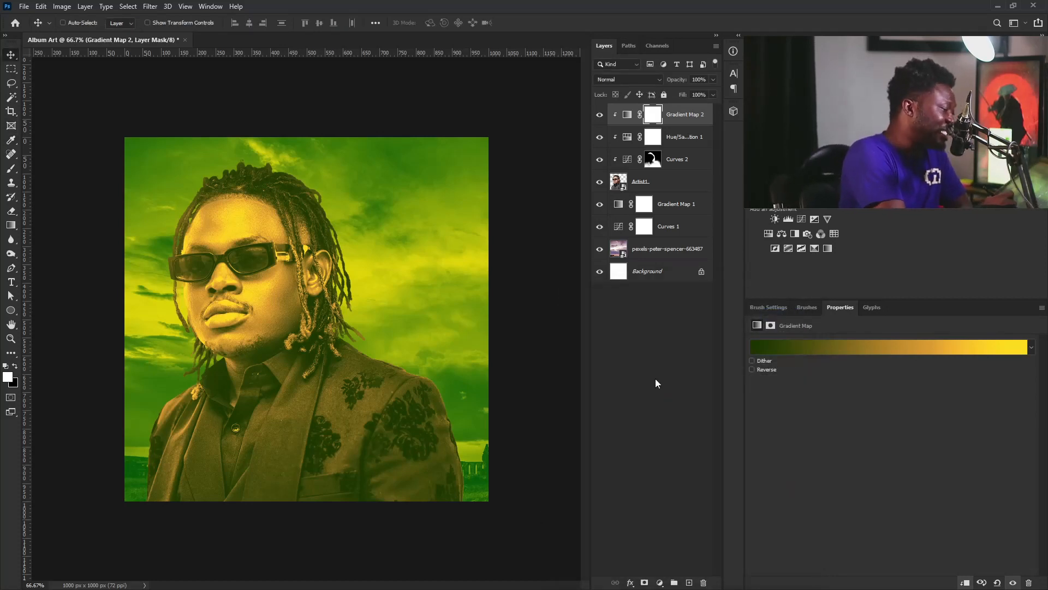
# Split Gradient Map 2's Blend If Underlying Layer black slider to 86/160
pyautogui.click(683, 113)
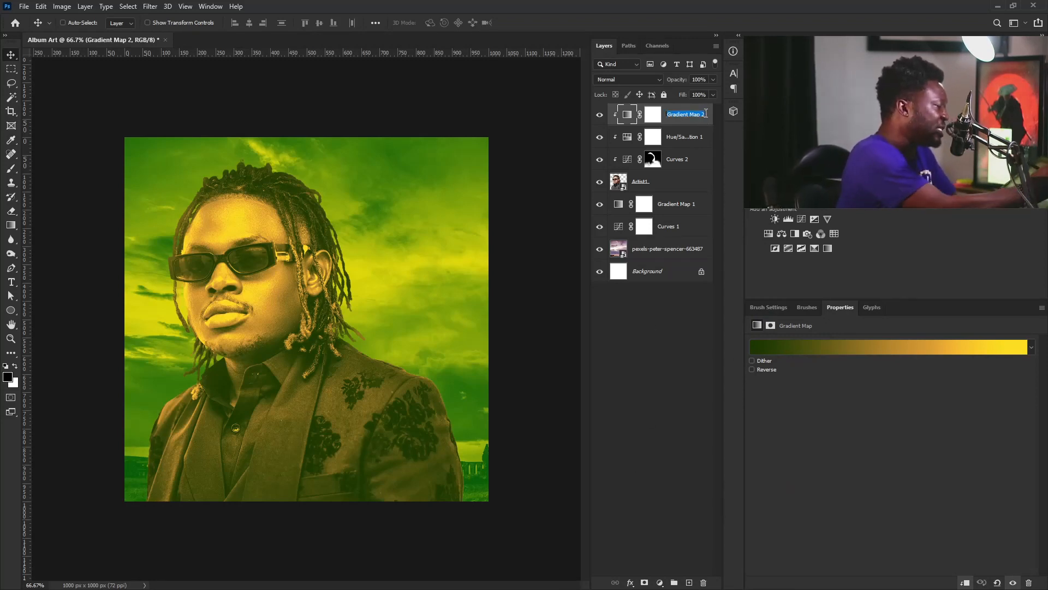
pyautogui.doubleClick(710, 121)
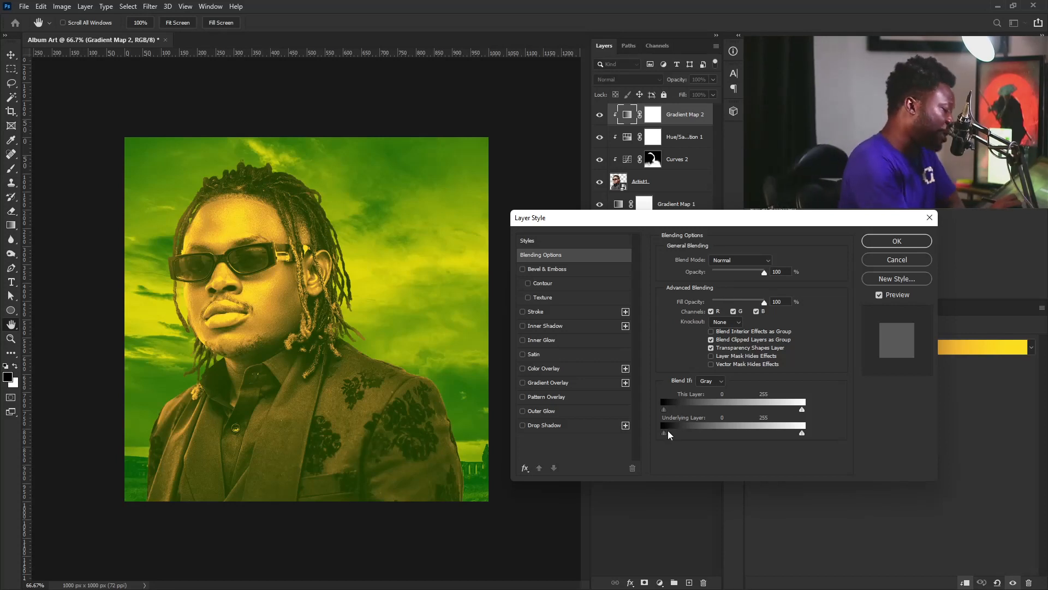
pyautogui.moveTo(664, 433); pyautogui.dragTo(712, 437)
pyautogui.moveTo(720, 438); pyautogui.dragTo(723, 434)
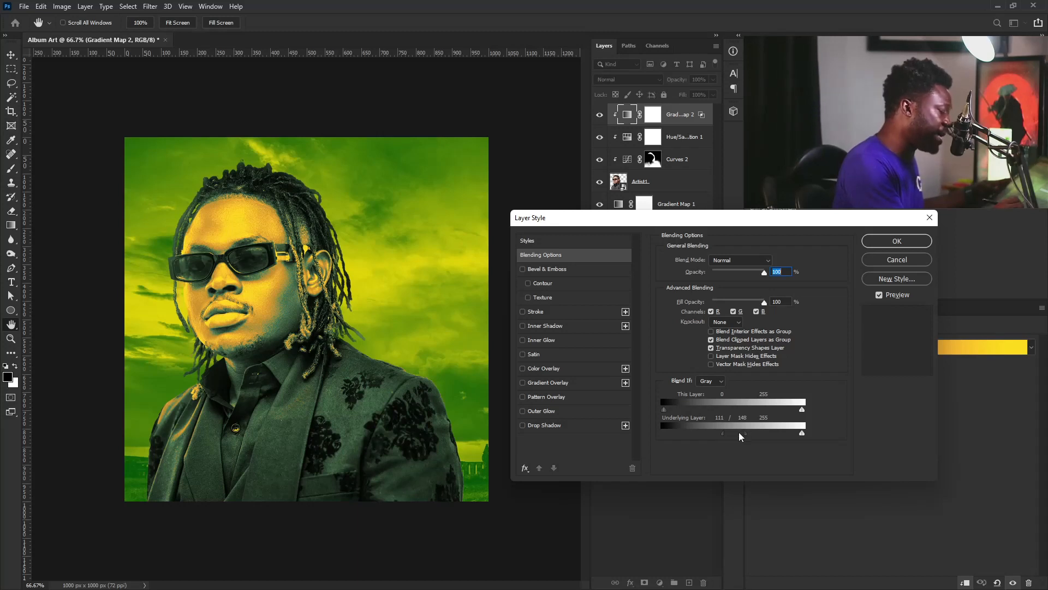
pyautogui.moveTo(724, 436); pyautogui.dragTo(712, 440)
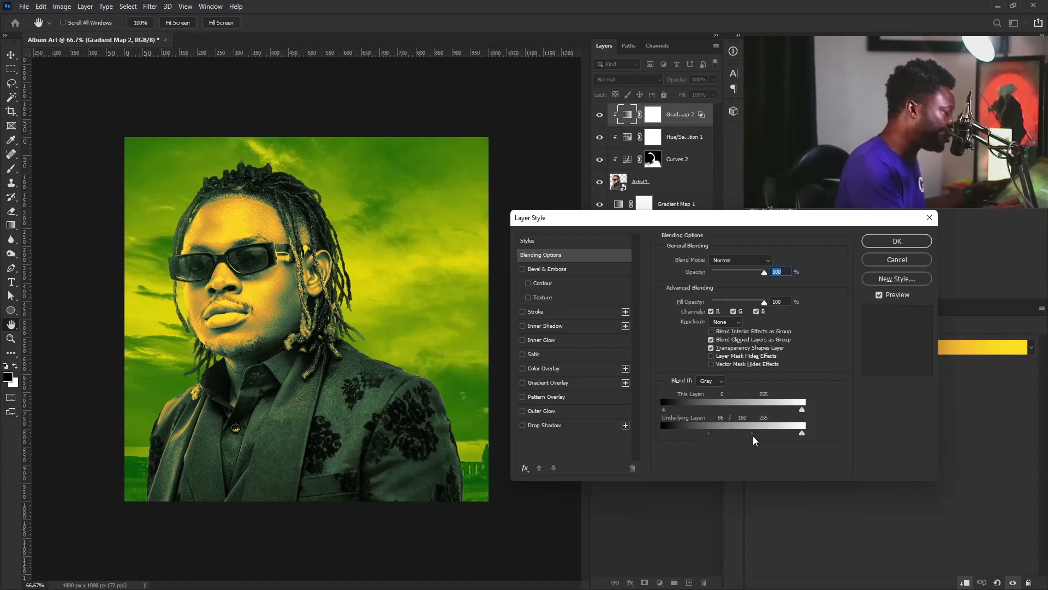
pyautogui.click(891, 242)
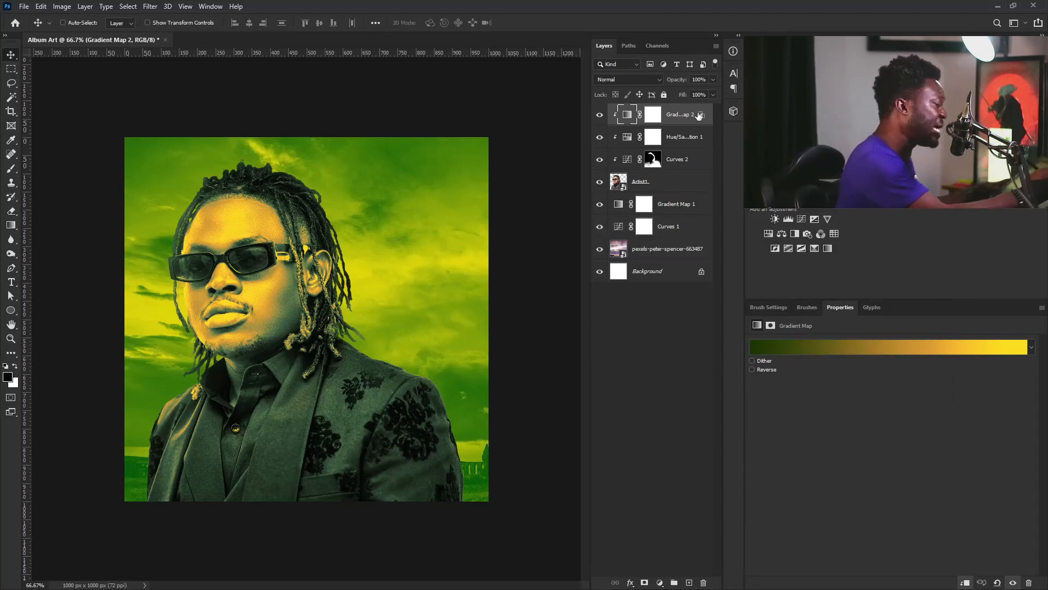
# Add a Black & White adjustment clipped to the artist and set it to Multiply, keeping its default name
pyautogui.click(794, 234)
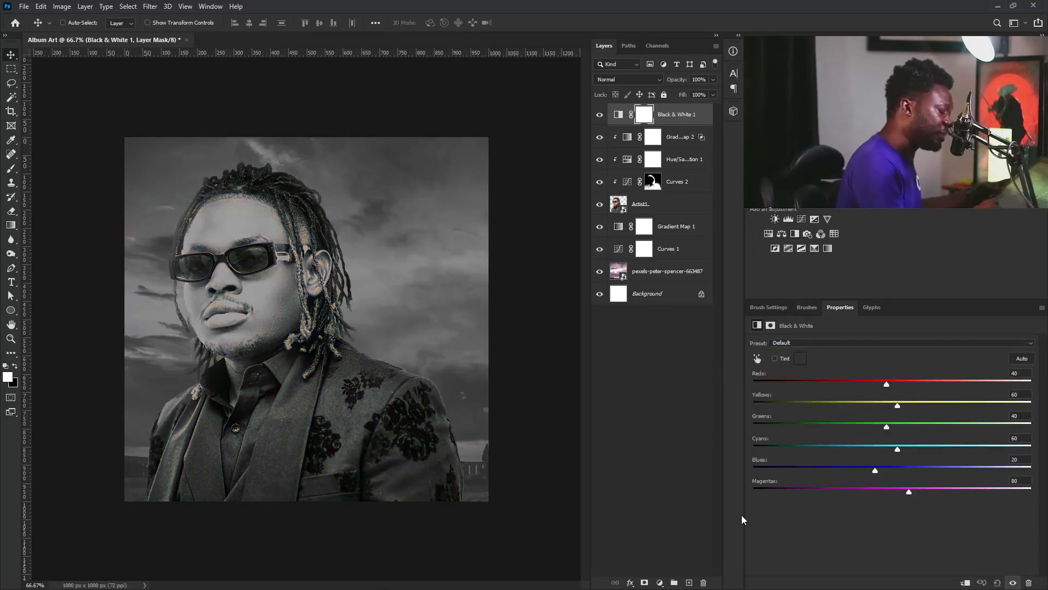
pyautogui.click(965, 583)
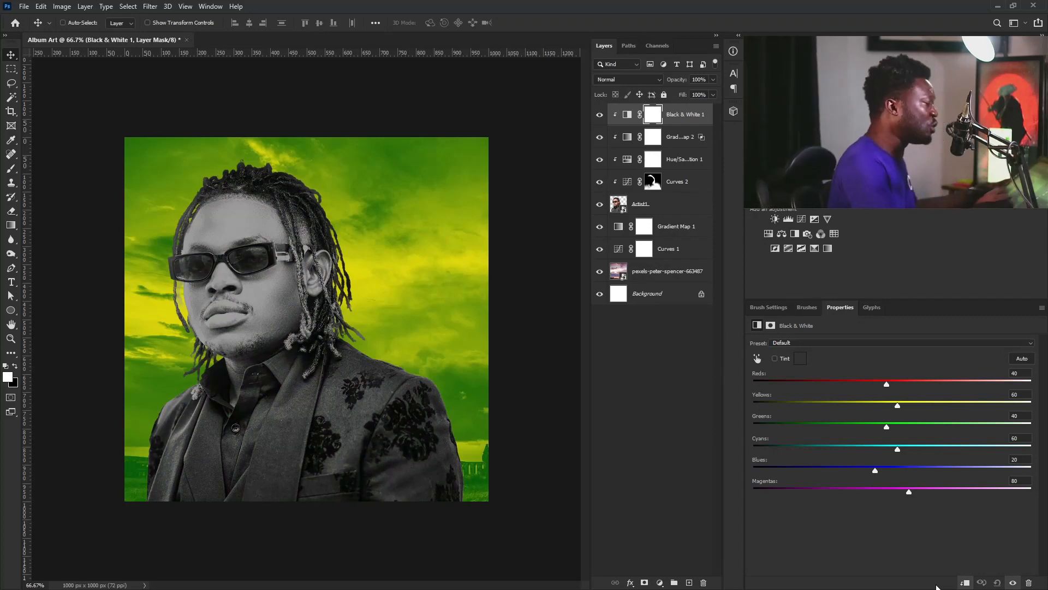
pyautogui.click(628, 79)
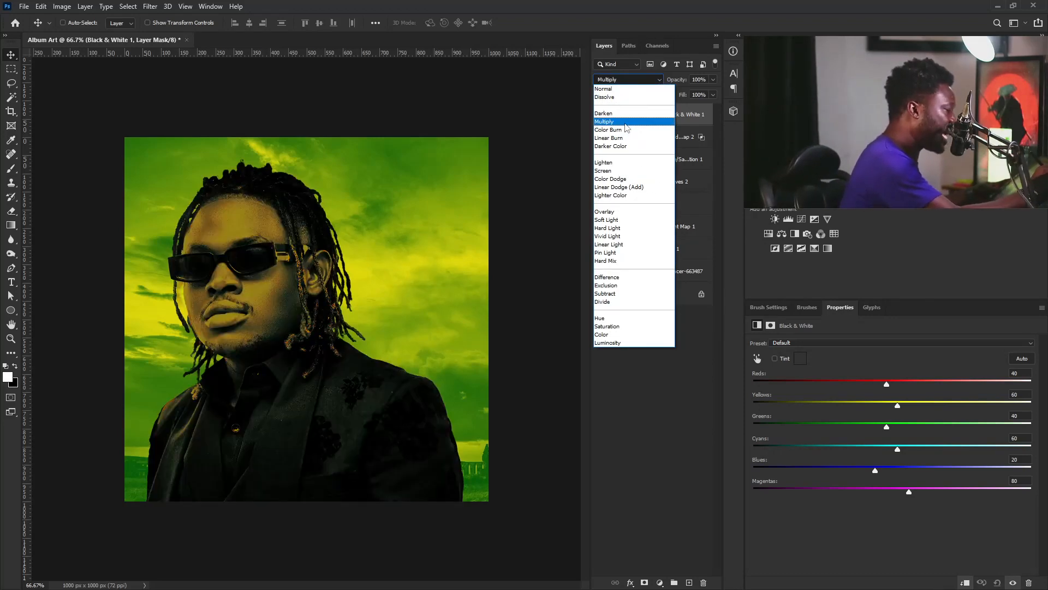
pyautogui.click(626, 122)
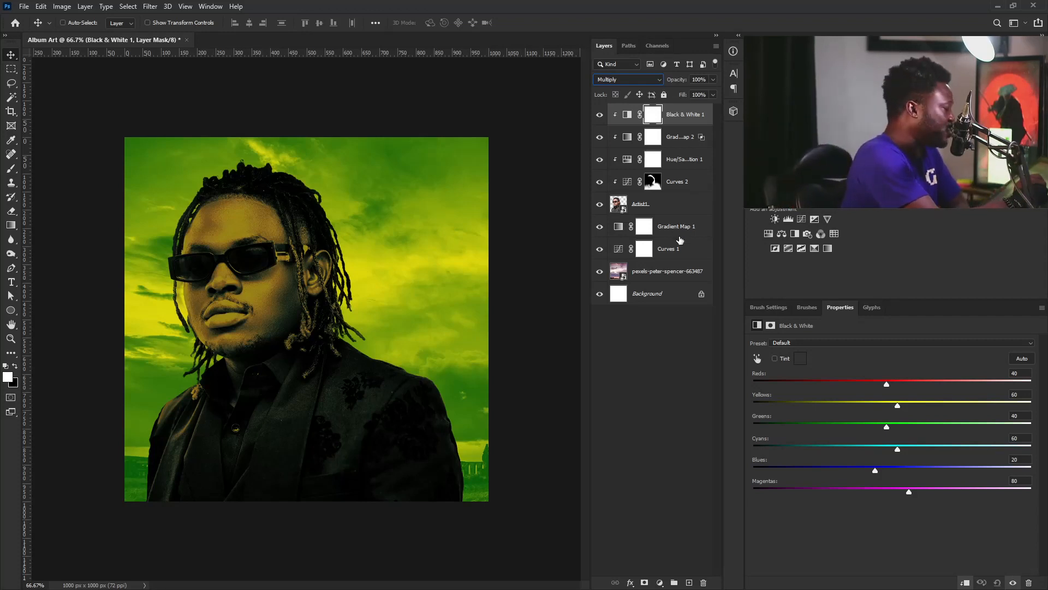
pyautogui.doubleClick(685, 114)
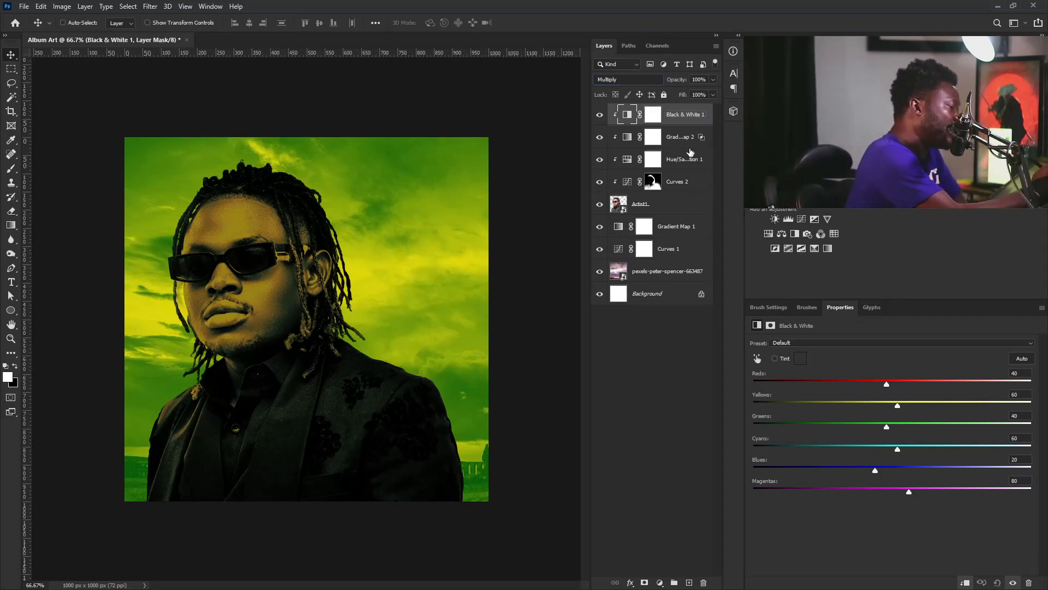
pyautogui.click(710, 119)
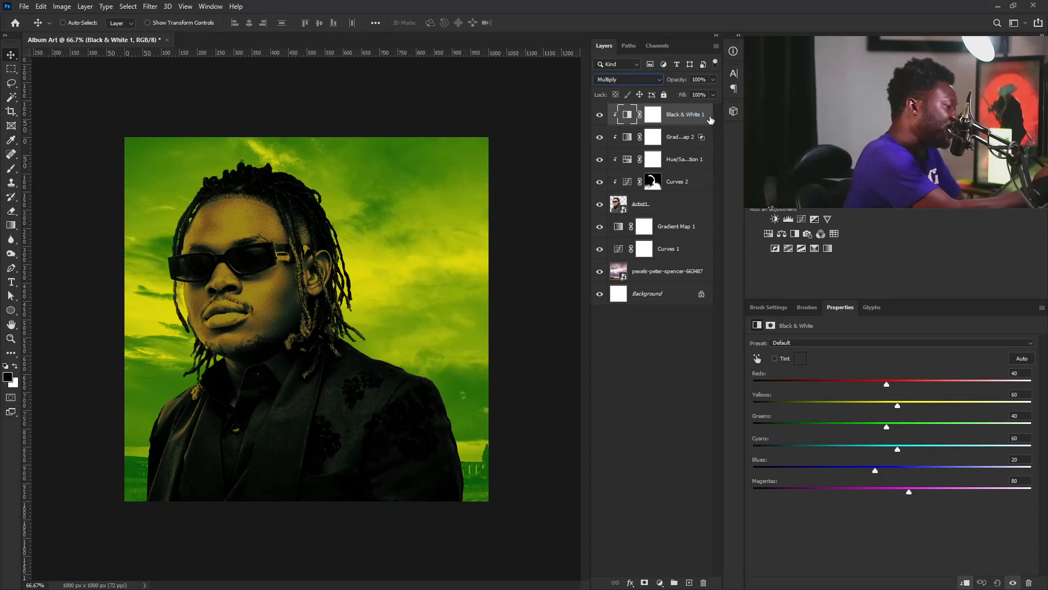
# Split Black & White 1's Blend If Underlying Layer black slider to 9/62
pyautogui.doubleClick(710, 117)
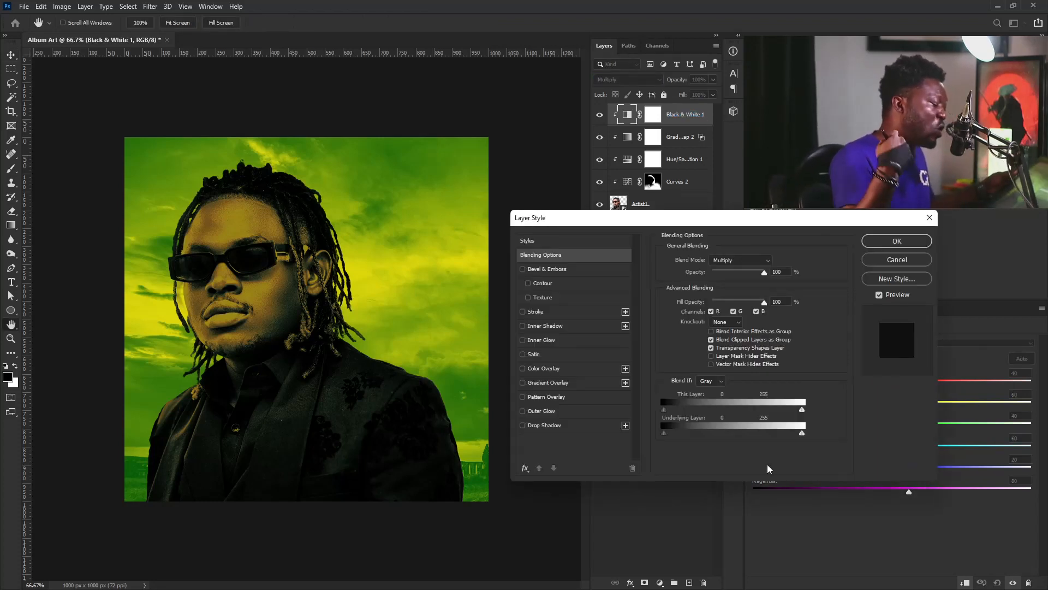
pyautogui.moveTo(802, 433); pyautogui.dragTo(687, 443)
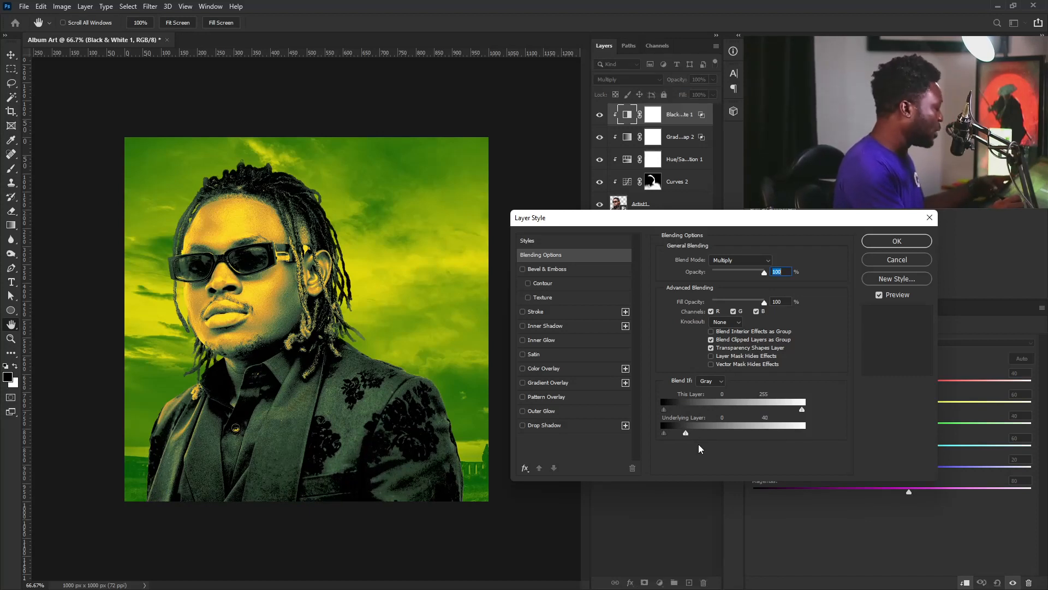
pyautogui.press('alt')
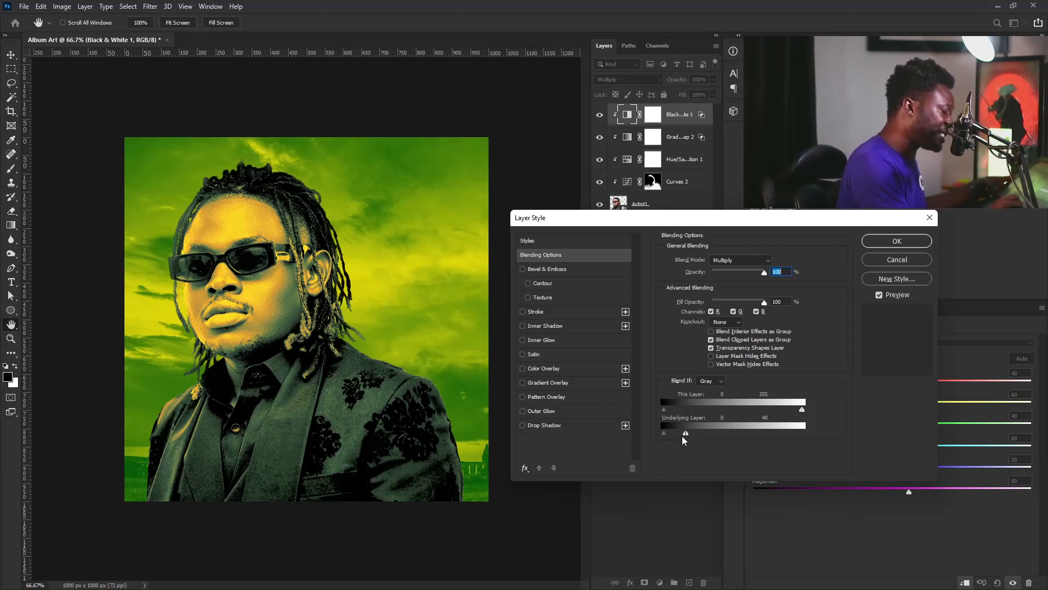
pyautogui.moveTo(684, 433)
pyautogui.mouseDown()
pyautogui.moveTo(673, 433)
pyautogui.moveTo(701, 436)
pyautogui.moveTo(666, 435)
pyautogui.mouseUp()
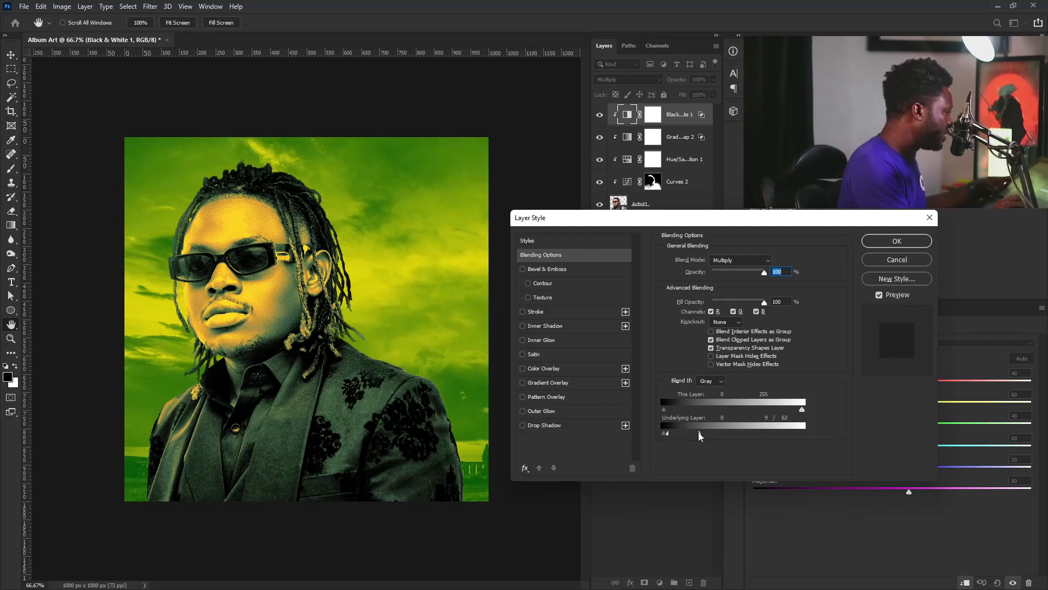
pyautogui.click(897, 241)
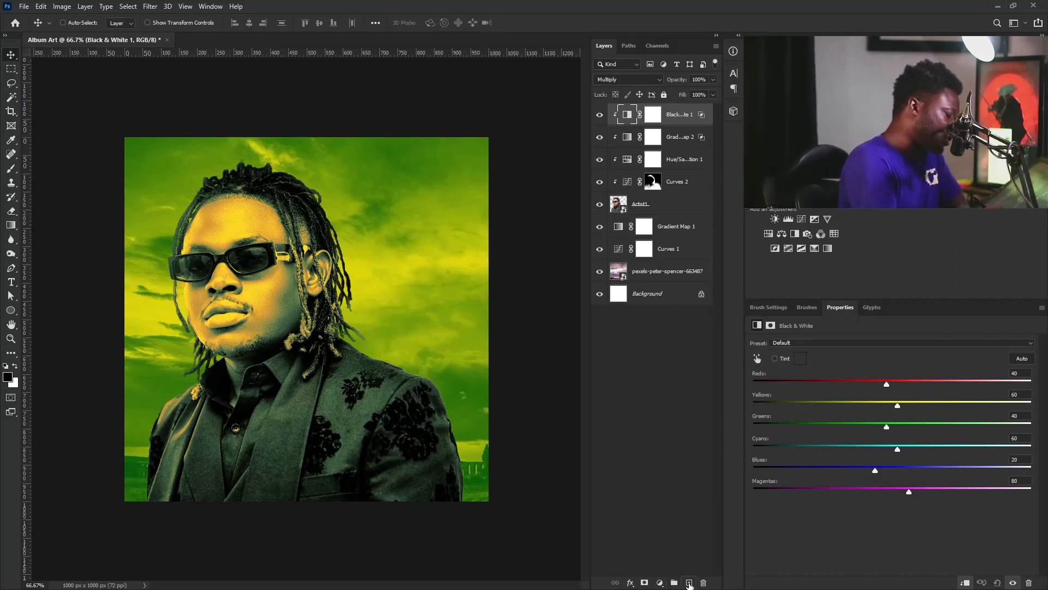
# Add a dark red Solid Color fill layer and clip it to the artist
pyautogui.click(661, 584)
pyautogui.click(694, 393)
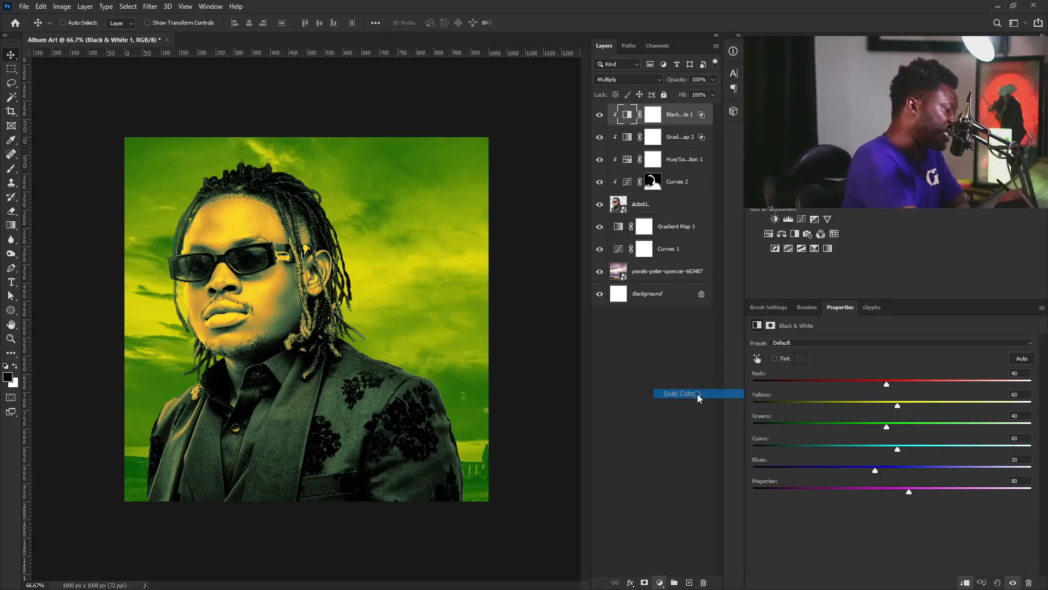
pyautogui.moveTo(566, 350)
pyautogui.mouseDown()
pyautogui.moveTo(581, 351)
pyautogui.moveTo(587, 369)
pyautogui.moveTo(571, 368)
pyautogui.moveTo(572, 358)
pyautogui.mouseUp()
pyautogui.click(688, 310)
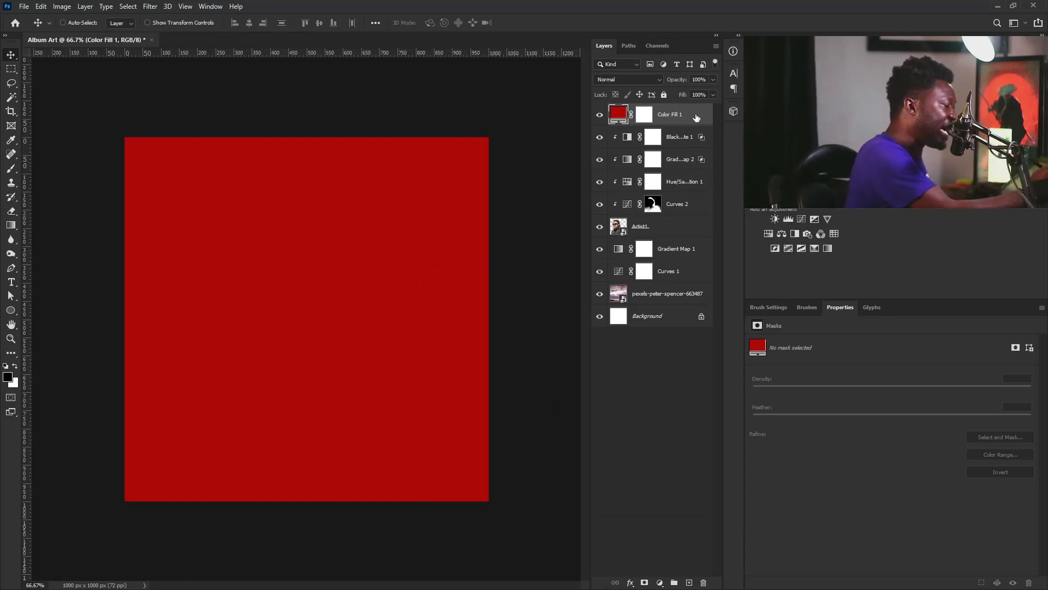
pyautogui.press('alt')
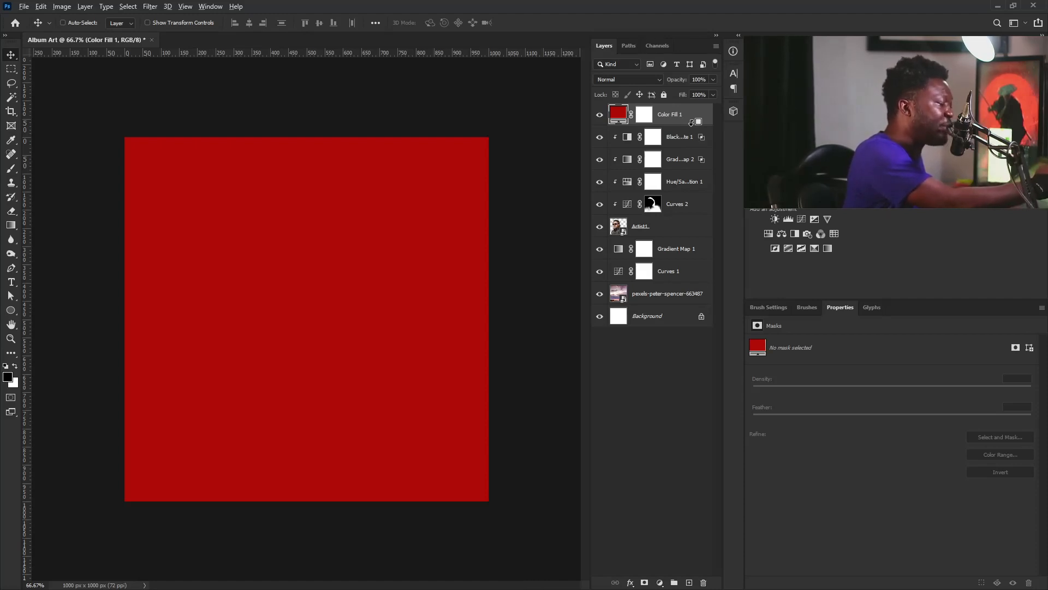
pyautogui.keyDown('alt'); pyautogui.click(692, 122); pyautogui.keyUp('alt')
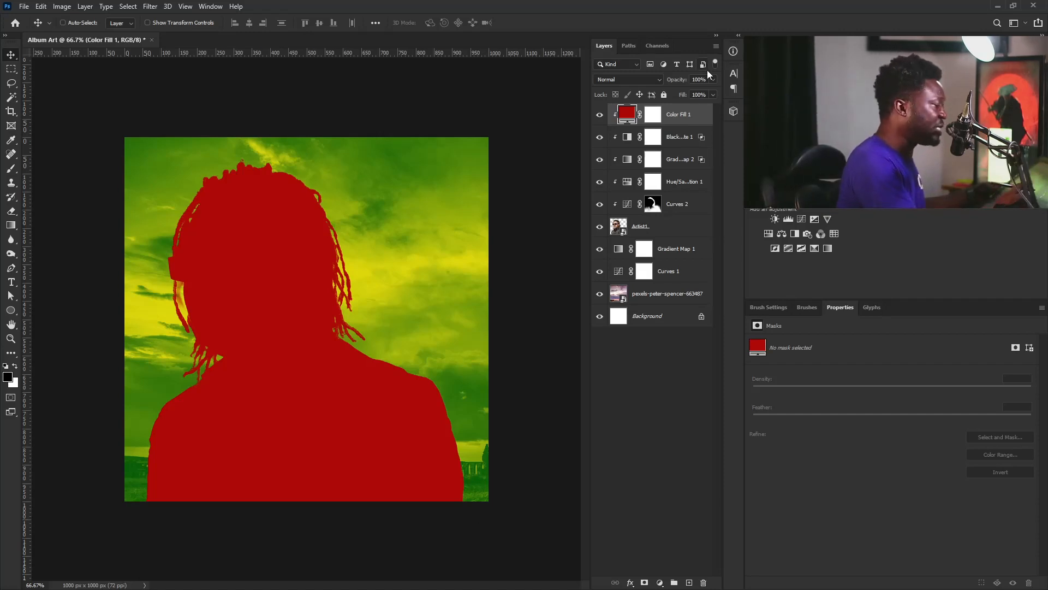
# Drag Color Fill 1's Underlying Layer white slider toward 0, split slightly, so red shows only in dark tones
pyautogui.doubleClick(709, 115)
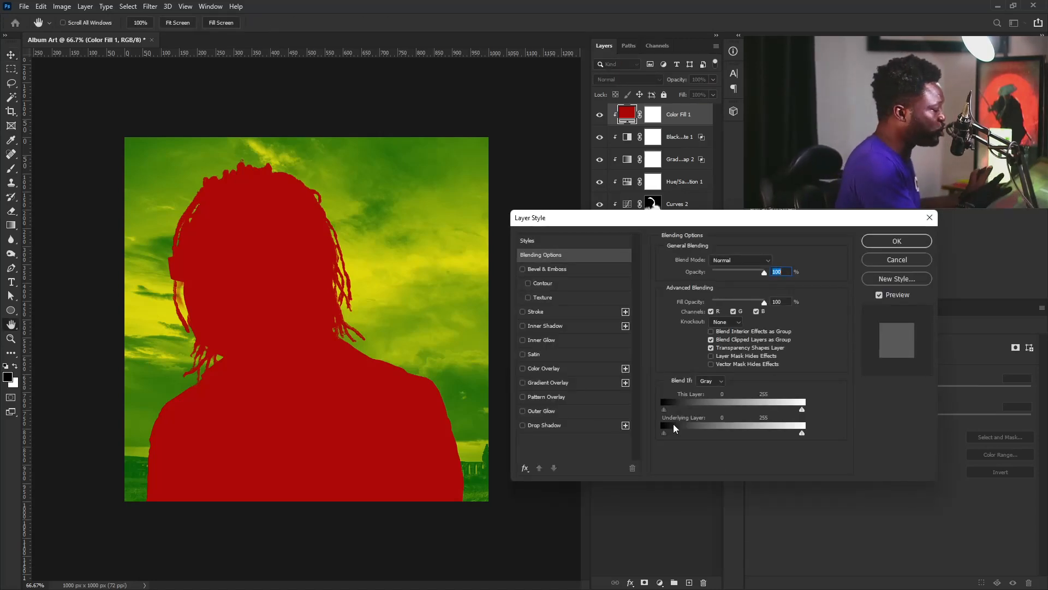
pyautogui.moveTo(682, 434); pyautogui.dragTo(624, 441)
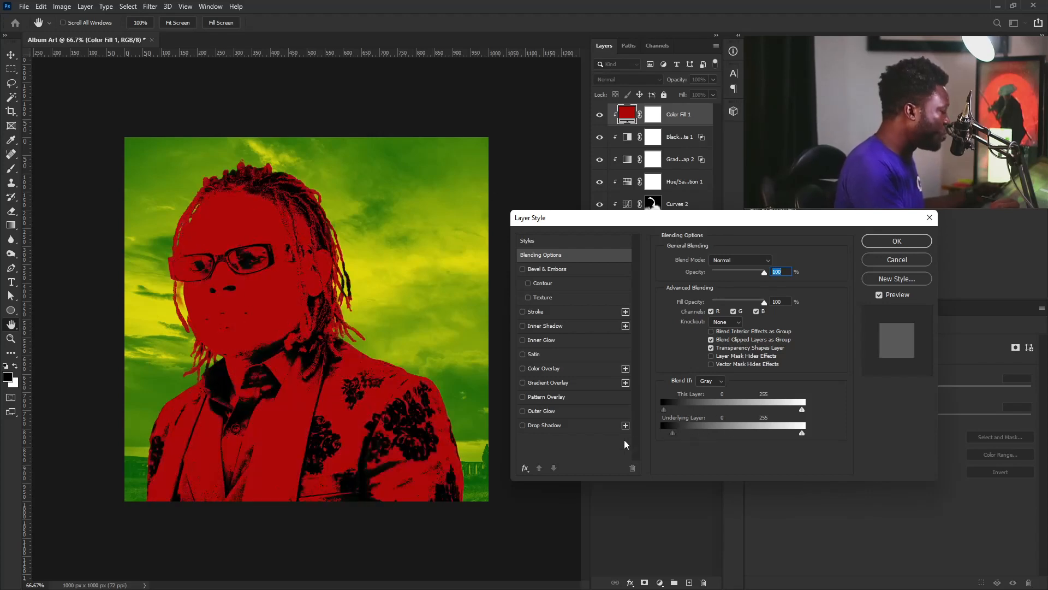
pyautogui.moveTo(796, 435); pyautogui.dragTo(665, 436)
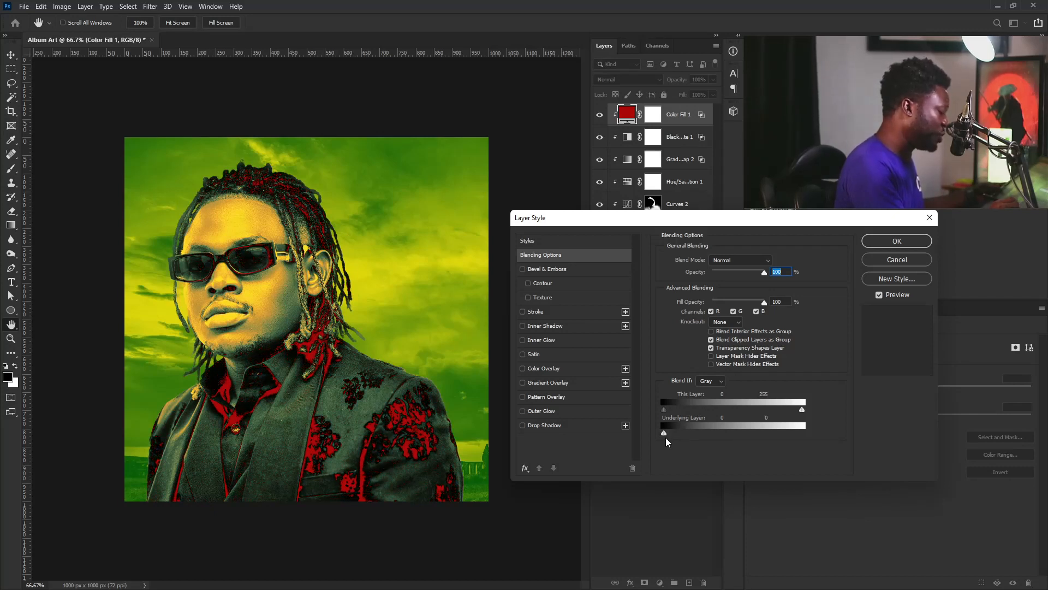
pyautogui.press('alt')
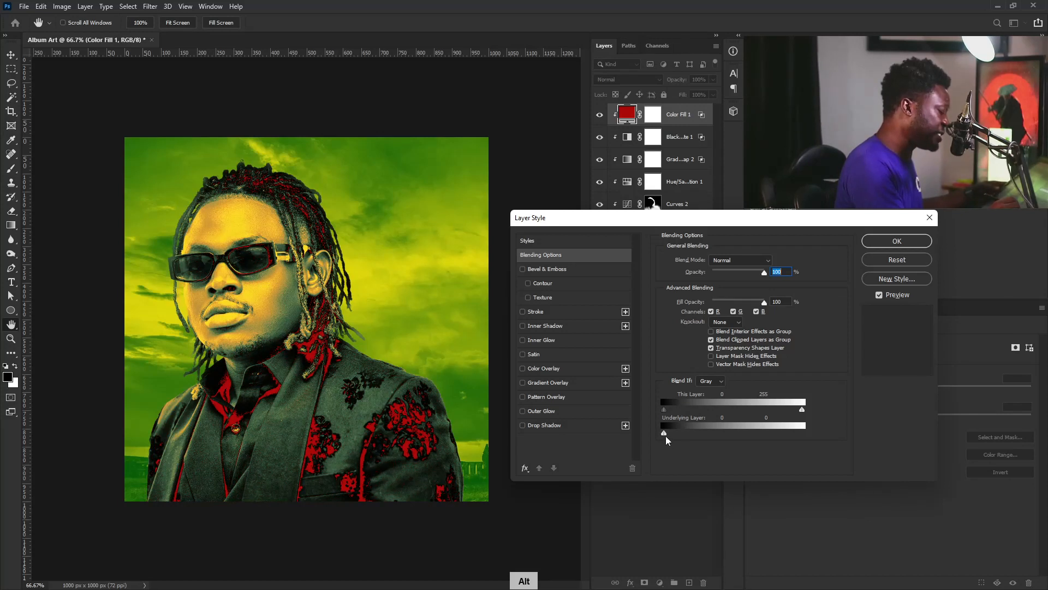
pyautogui.moveTo(666, 435); pyautogui.dragTo(669, 434)
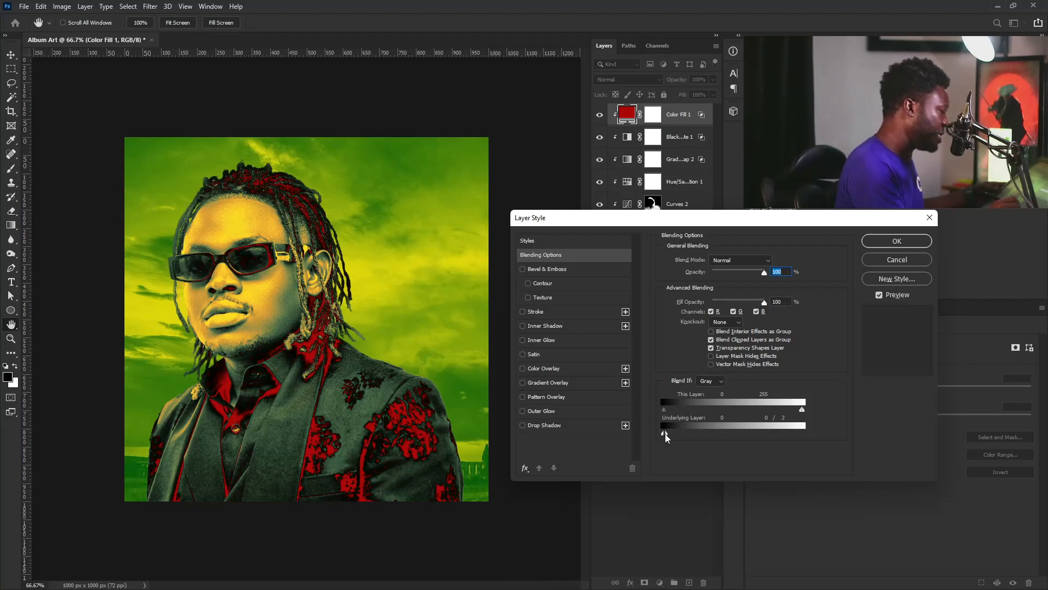
pyautogui.press('Return')
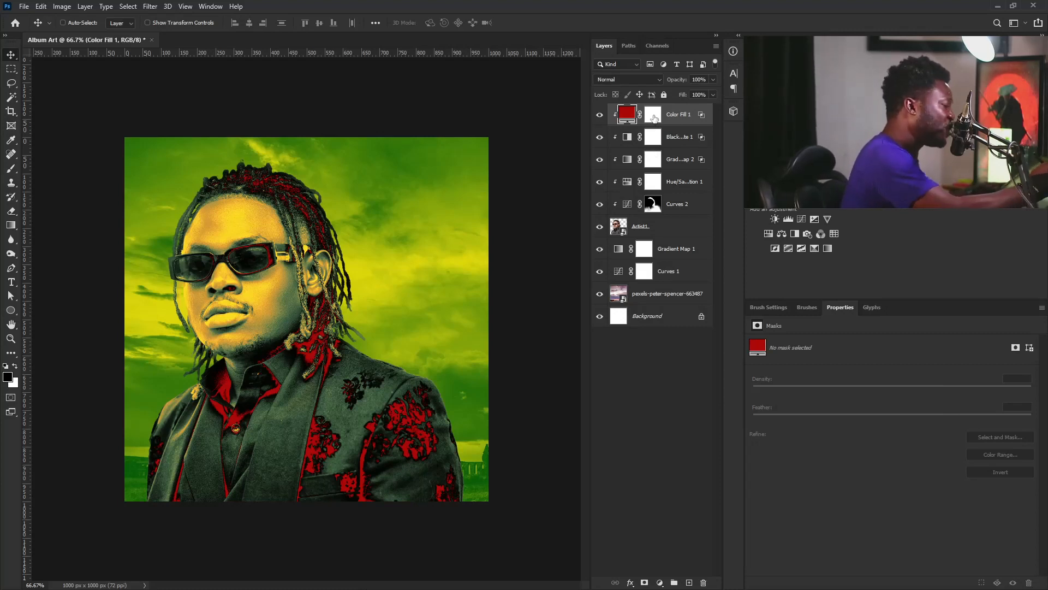
# Invert the red fill's mask to black and paint red back onto the right sunglasses frame
pyautogui.click(654, 118)
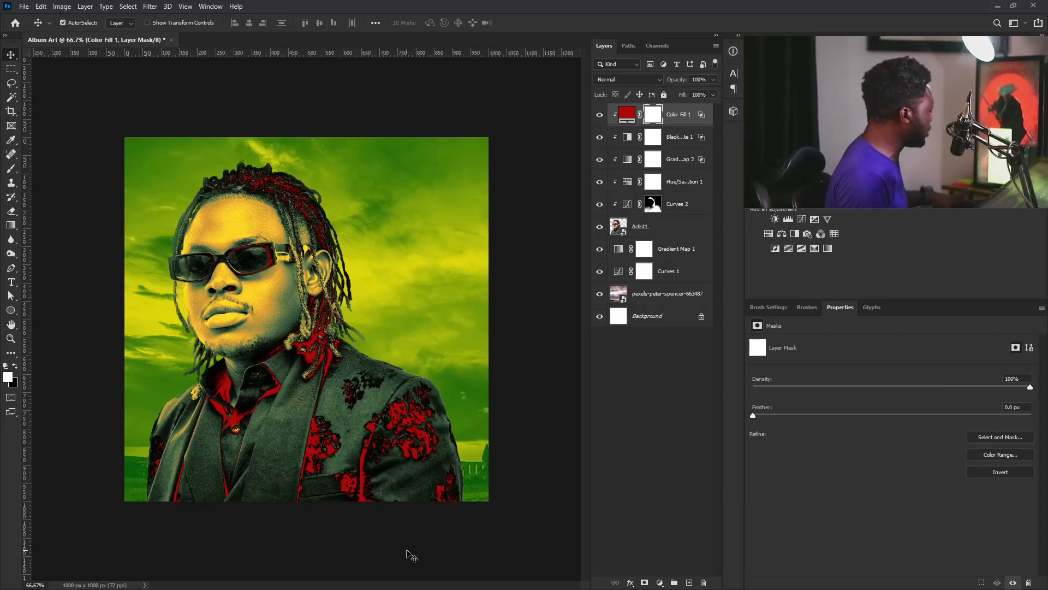
pyautogui.hotkey('ctrl', 'i')
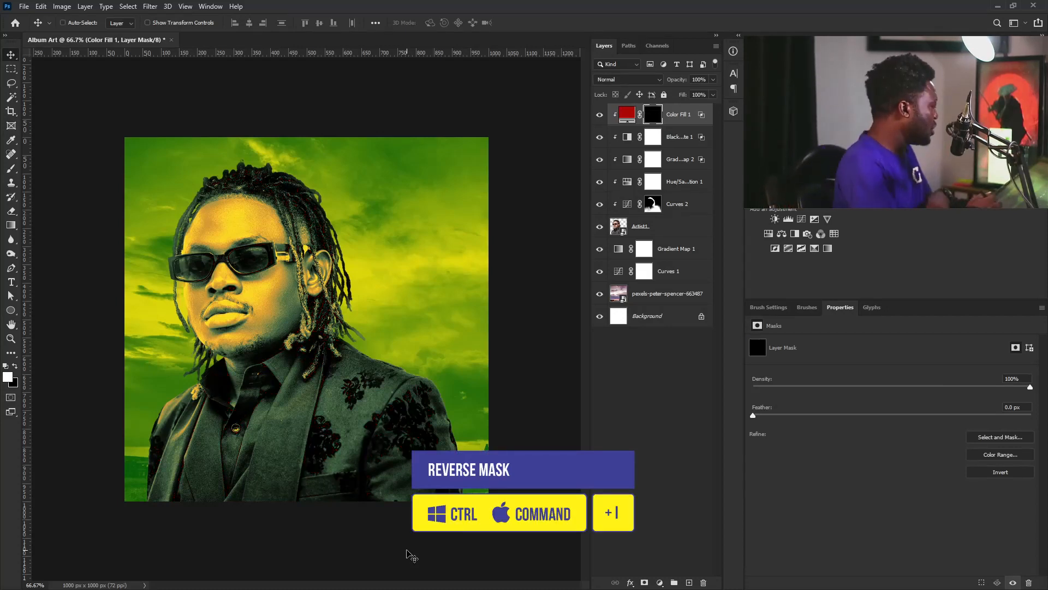
pyautogui.click(11, 168)
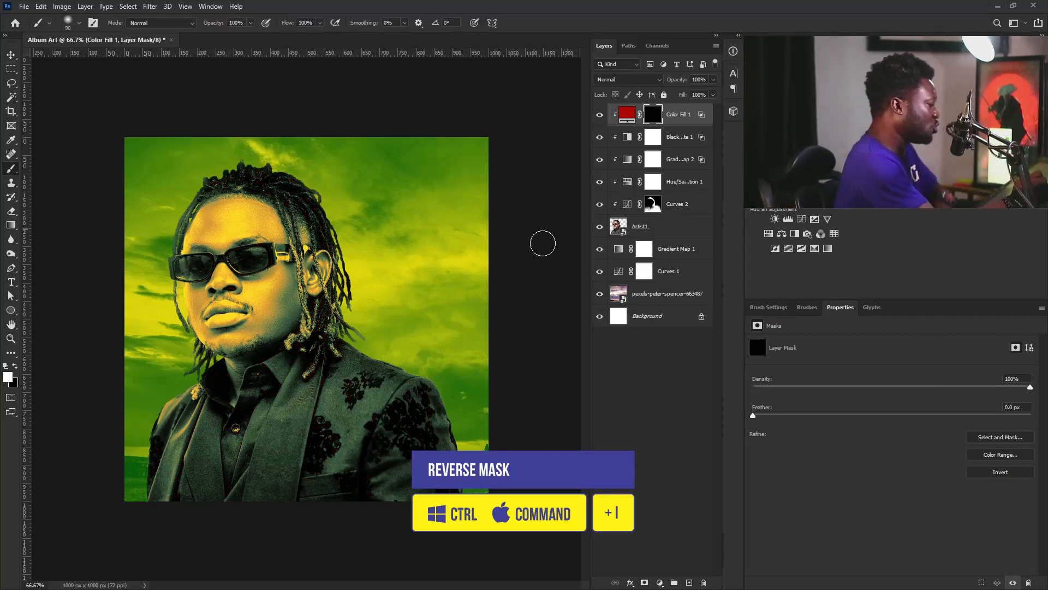
pyautogui.press(']')
pyautogui.press(']')
pyautogui.press(']')
pyautogui.press(']')
pyautogui.press(']')
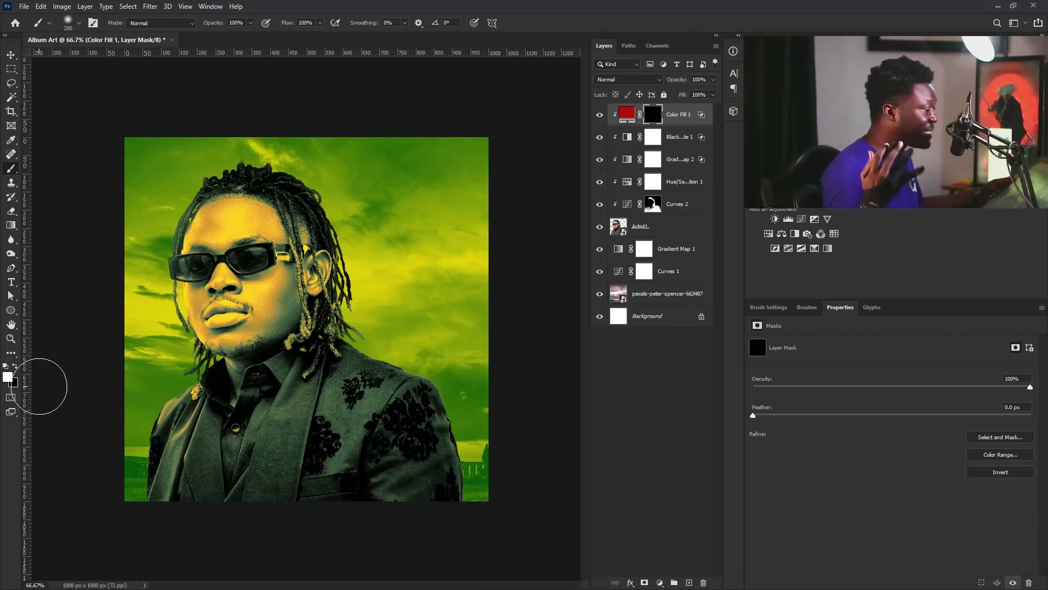
pyautogui.press('[')
pyautogui.press('[')
pyautogui.press('[')
pyautogui.press('[')
pyautogui.press('[')
pyautogui.press('[')
pyautogui.press('[')
pyautogui.press('[')
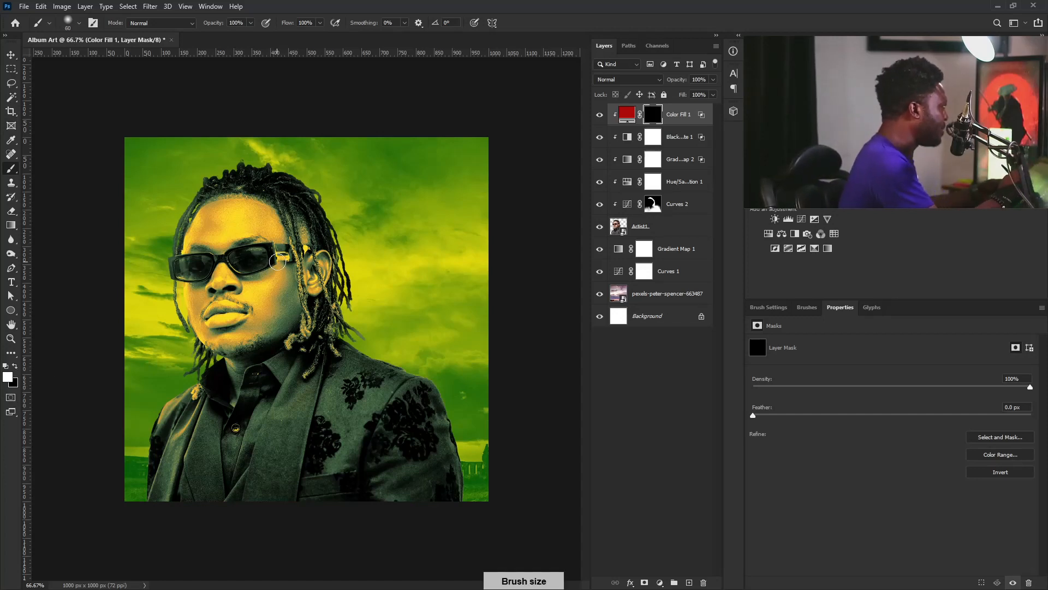
pyautogui.press('[')
pyautogui.moveTo(231, 249); pyautogui.dragTo(268, 258)
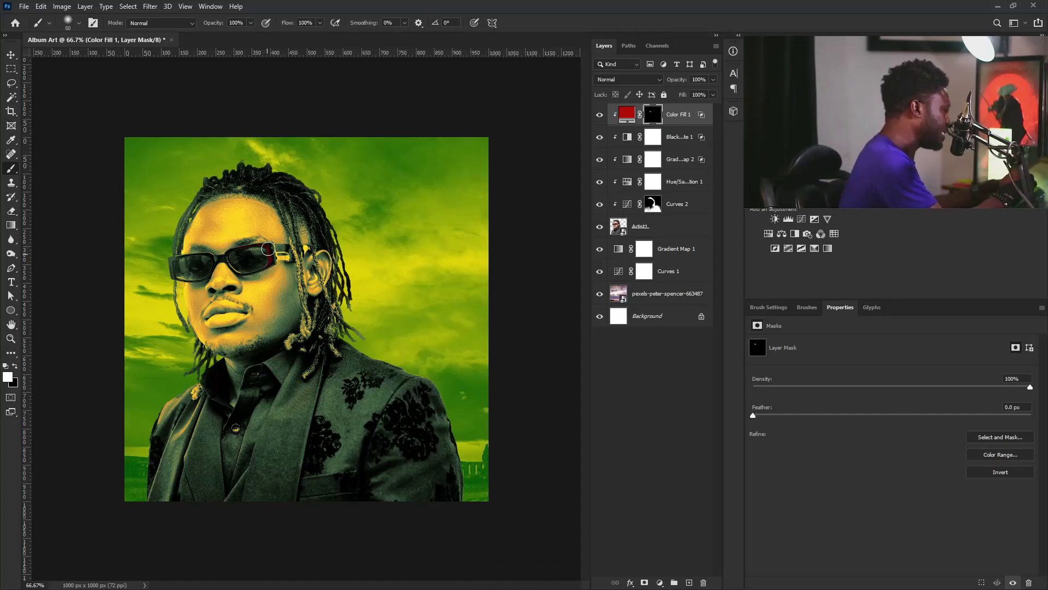
# Paint red back onto the dreadlocks beside the face, then reselect the fill layer
pyautogui.press('[')
pyautogui.press('[')
pyautogui.press('[')
pyautogui.press('[')
pyautogui.press('[')
pyautogui.press('[')
pyautogui.press('[')
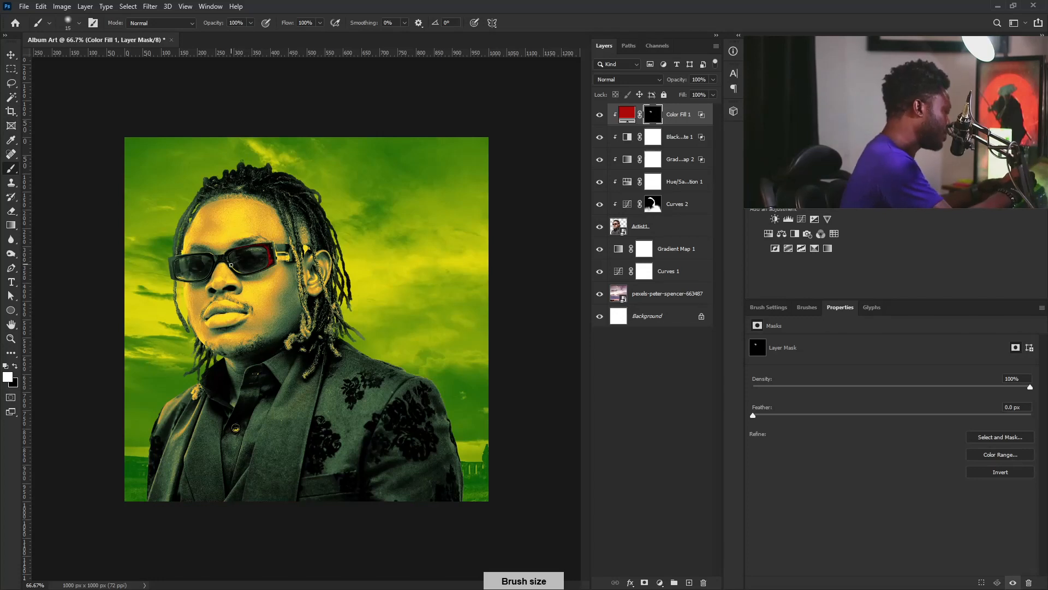
pyautogui.press(']')
pyautogui.press(']')
pyautogui.press(']')
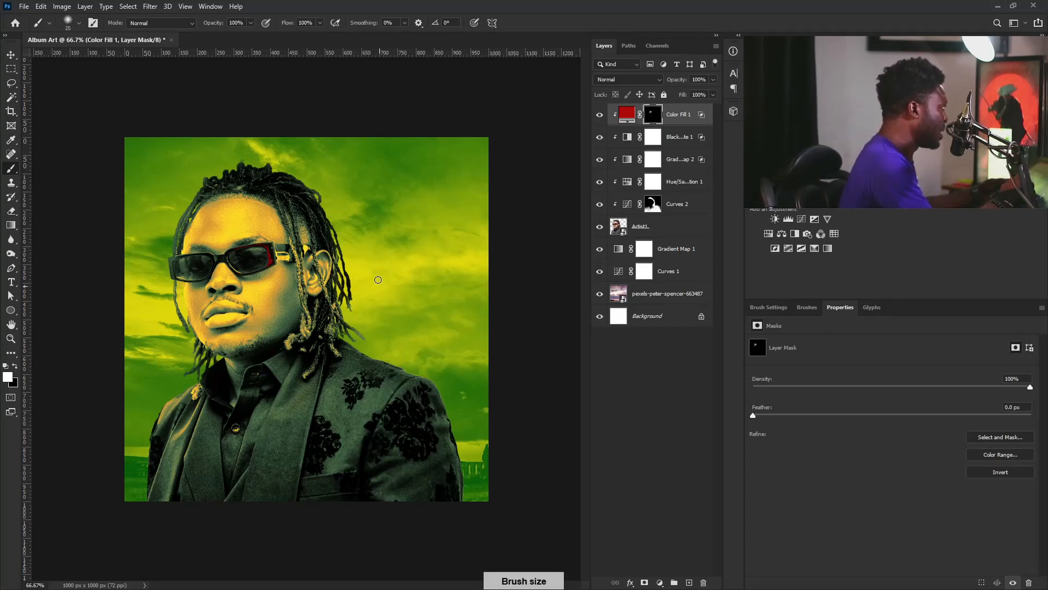
pyautogui.moveTo(297, 199); pyautogui.dragTo(325, 306)
pyautogui.press('[')
pyautogui.press('[')
pyautogui.press('[')
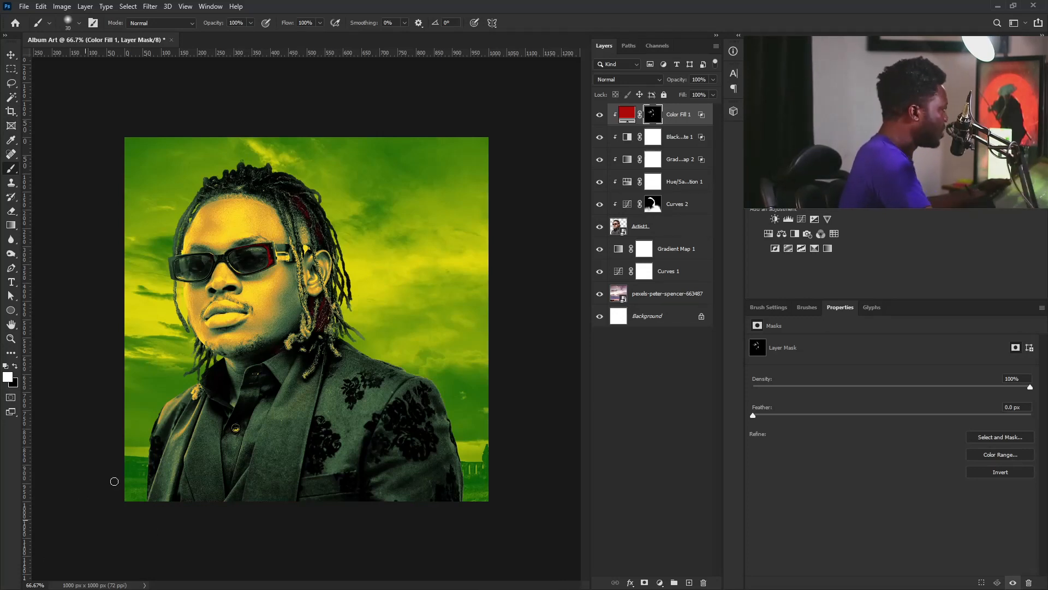
pyautogui.click(671, 122)
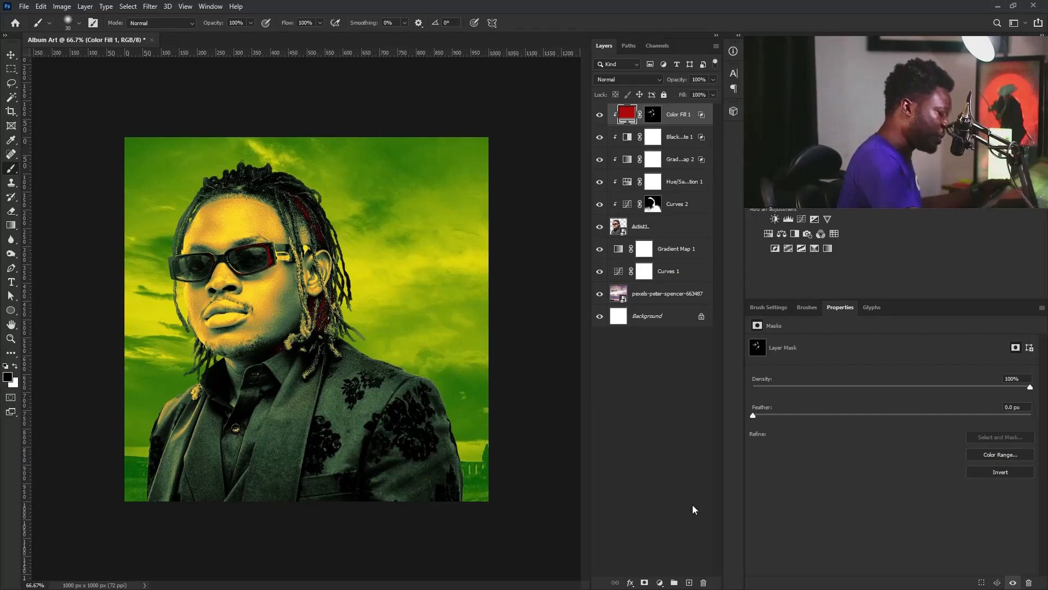
# Create a new empty layer named 'brush glow'
pyautogui.keyDown('alt'); pyautogui.click(689, 582); pyautogui.keyUp('alt')
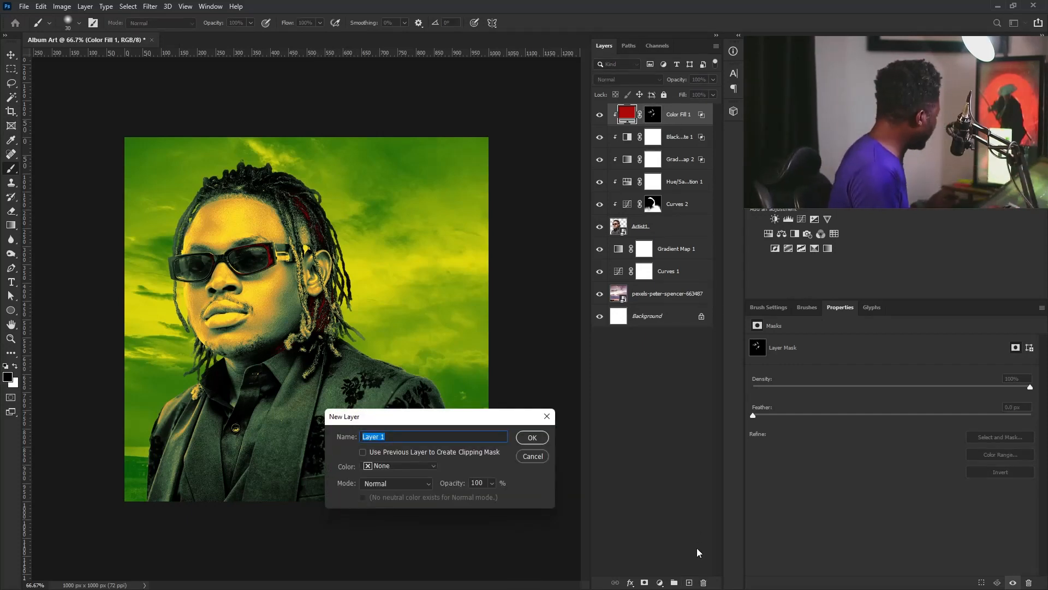
pyautogui.write('brush glow')
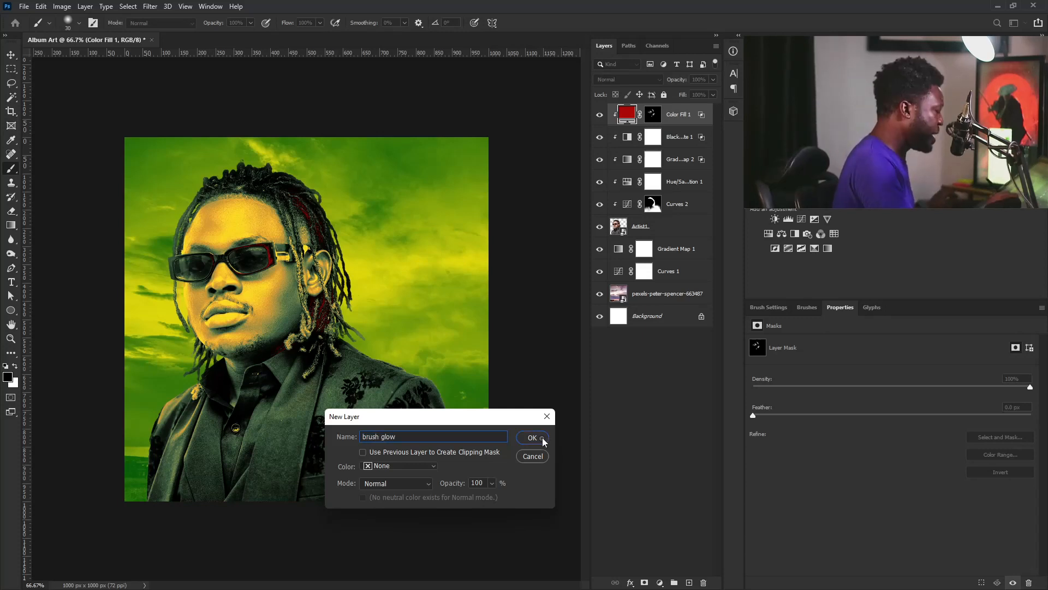
pyautogui.click(532, 438)
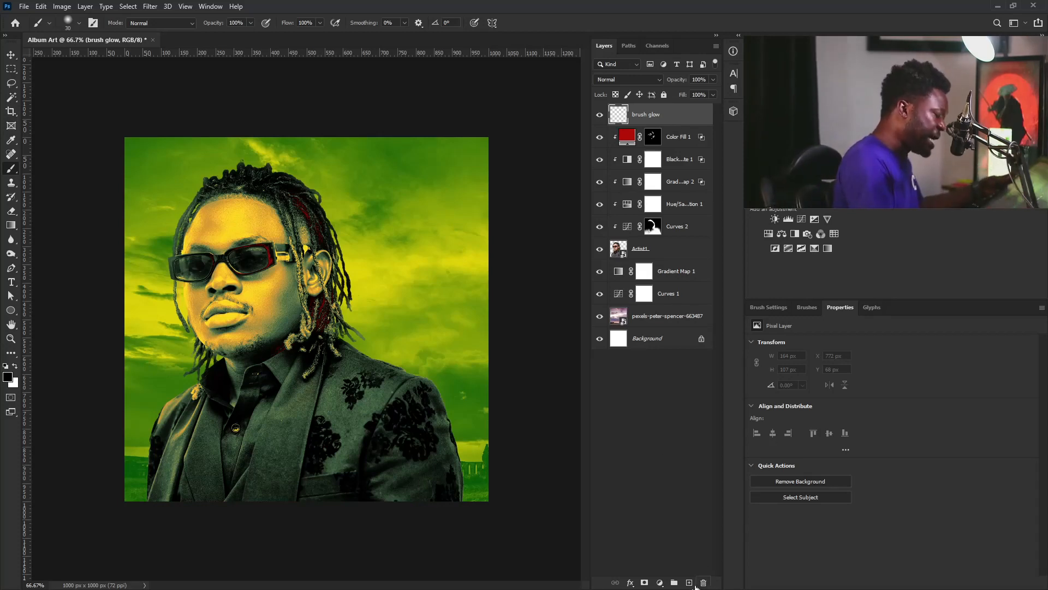
# Paint a large soft glow in sky-sampled green across the lower jacket and over the floral sleeve
pyautogui.rightClick(13, 168)
pyautogui.click(23, 171)
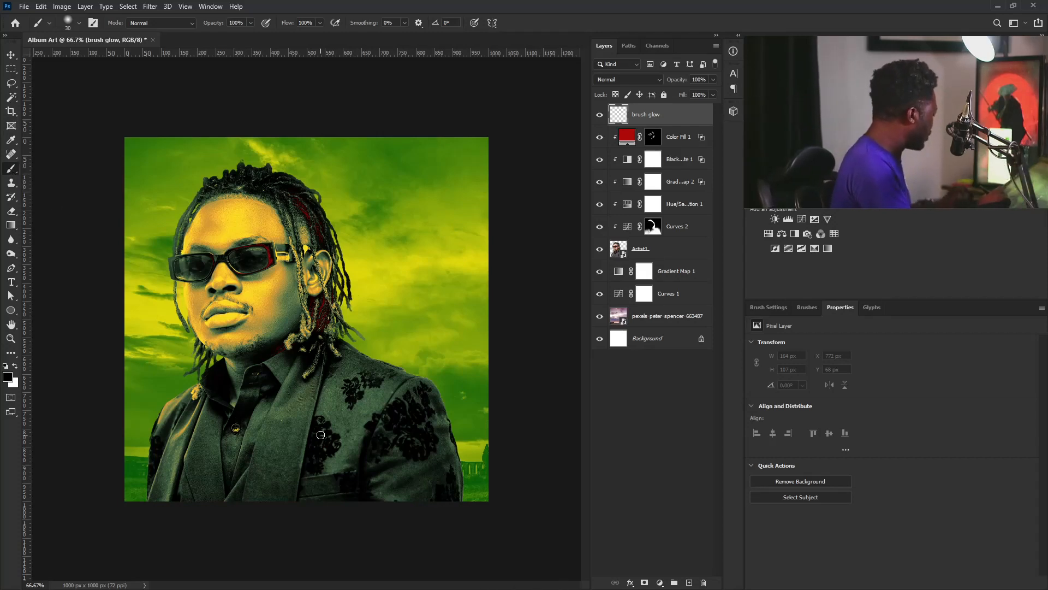
pyautogui.keyDown('alt'); pyautogui.click(474, 414); pyautogui.keyUp('alt')
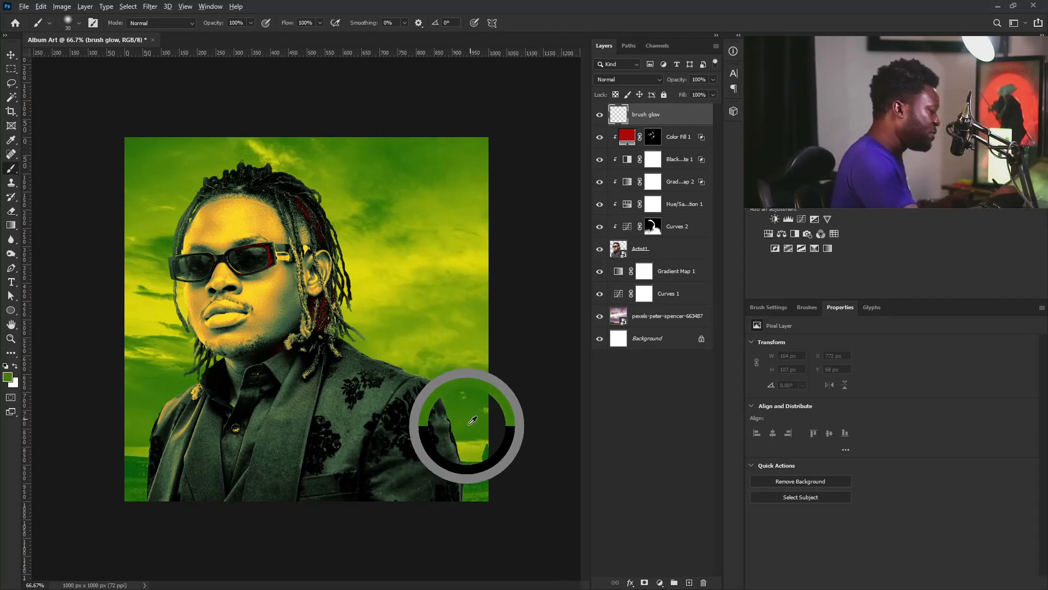
pyautogui.press(']')
pyautogui.press(']')
pyautogui.press(']')
pyautogui.press(']')
pyautogui.press(']')
pyautogui.press(']')
pyautogui.press(']')
pyautogui.press(']')
pyautogui.press(']')
pyautogui.press(']')
pyautogui.press(']')
pyautogui.press(']')
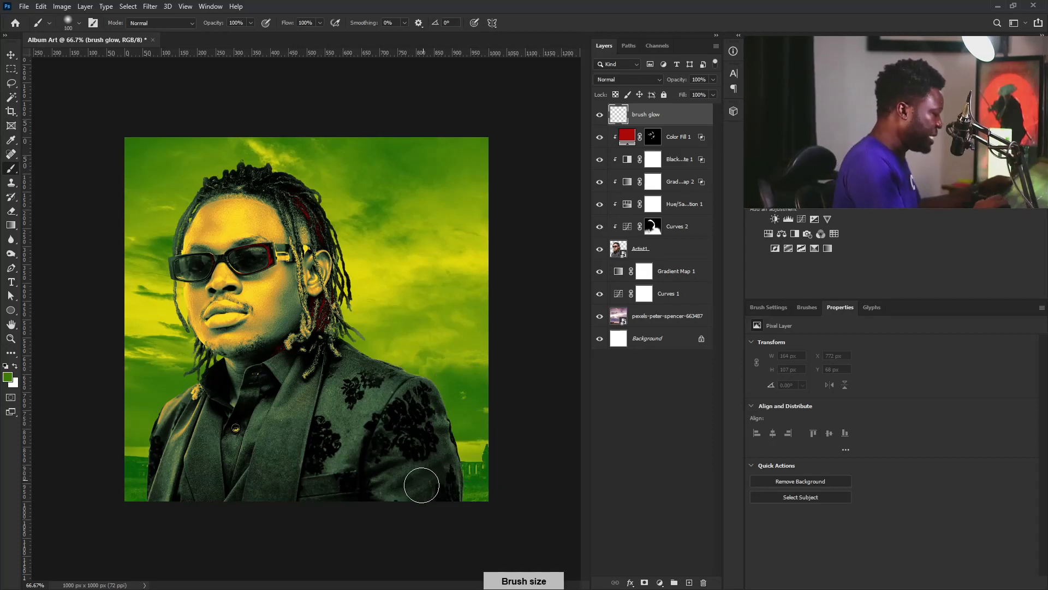
pyautogui.moveTo(488, 455); pyautogui.dragTo(413, 518)
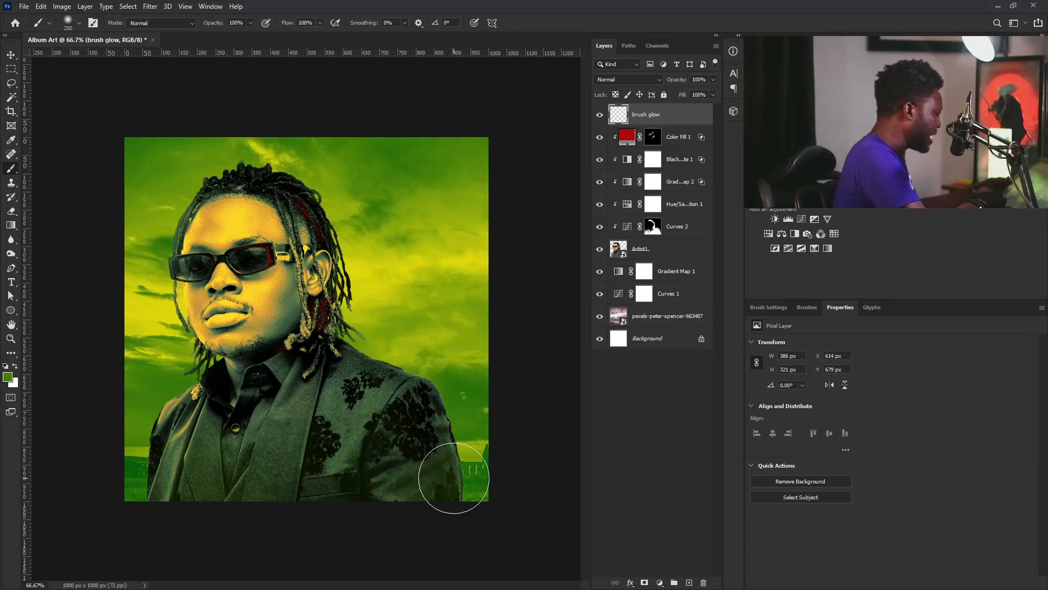
pyautogui.moveTo(454, 478); pyautogui.dragTo(112, 461)
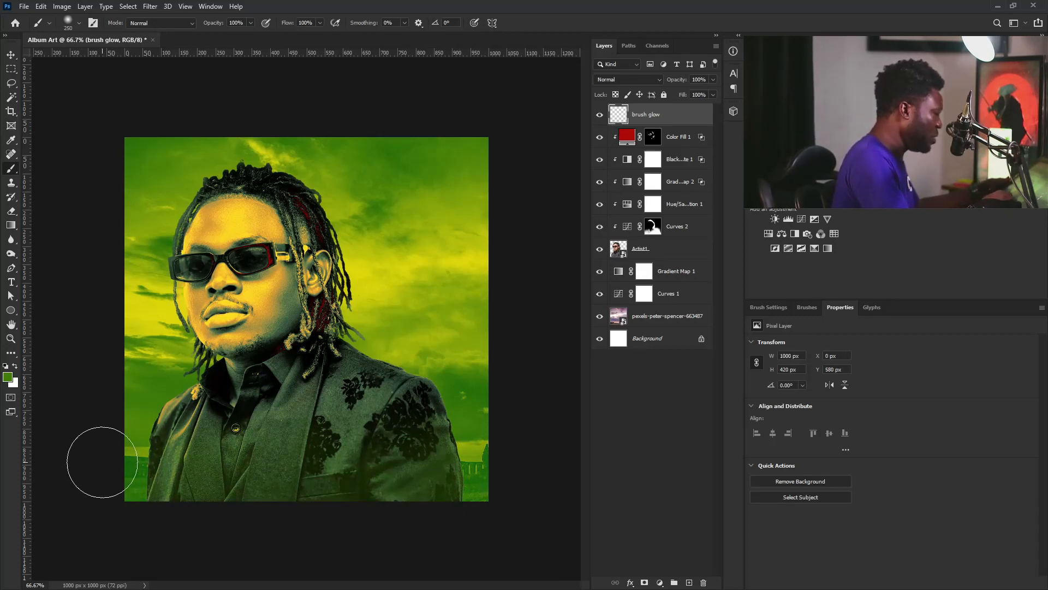
pyautogui.moveTo(419, 480)
pyautogui.mouseDown()
pyautogui.moveTo(392, 417)
pyautogui.moveTo(441, 488)
pyautogui.moveTo(273, 472)
pyautogui.moveTo(131, 492)
pyautogui.mouseUp()
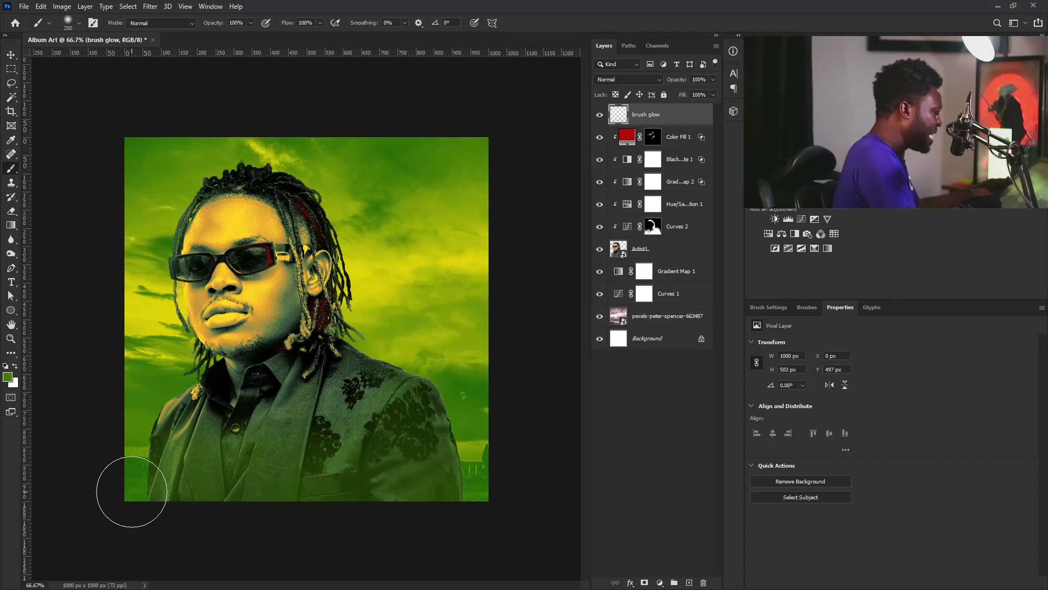
pyautogui.click(407, 442)
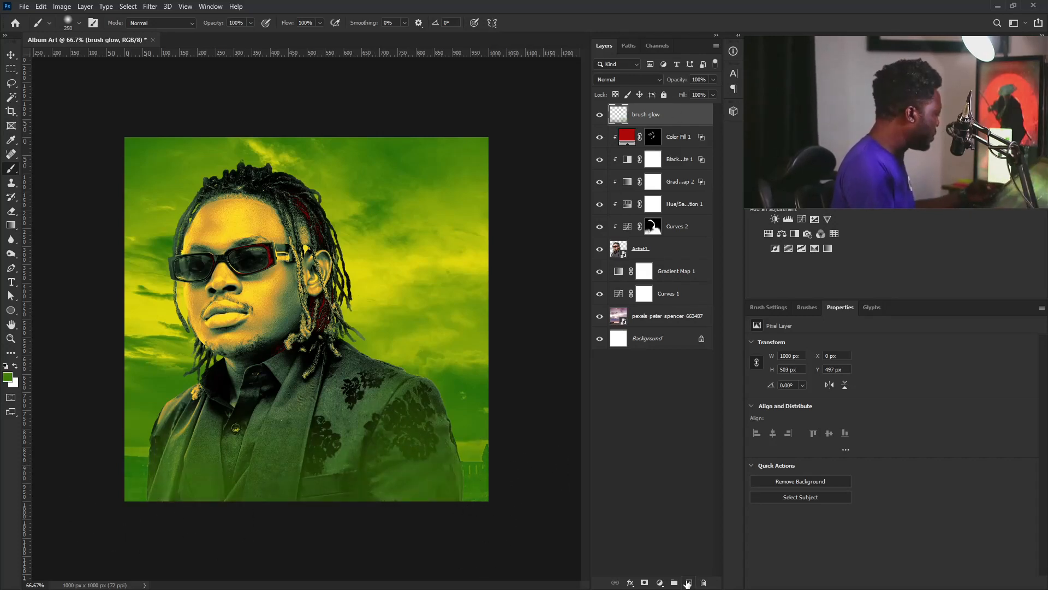
# Add a layer named 'light' in Color Dodge mode, filled with neutral black
pyautogui.press('alt')
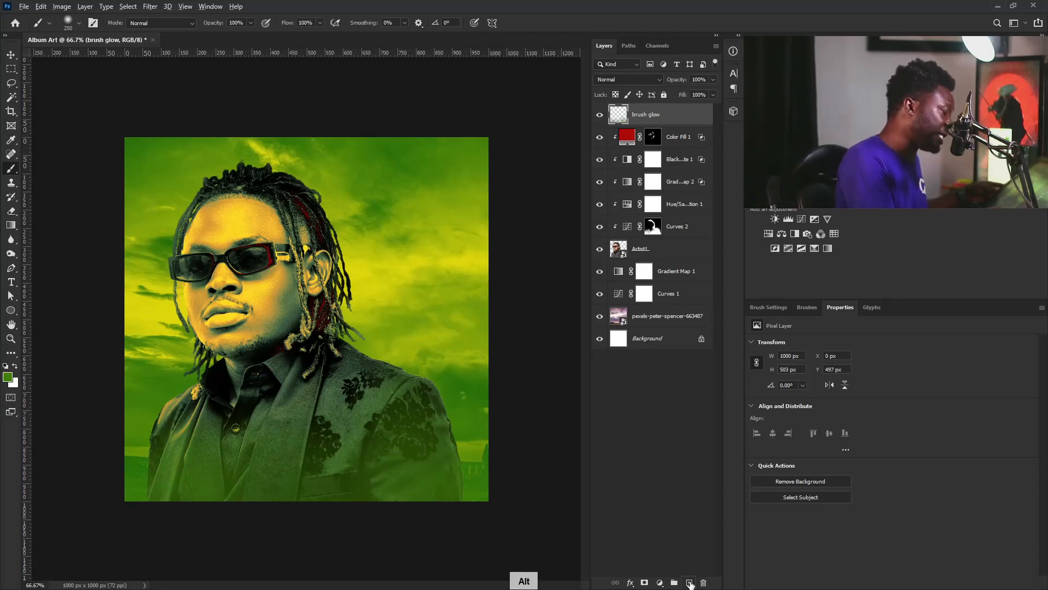
pyautogui.keyDown('alt'); pyautogui.click(690, 583); pyautogui.keyUp('alt')
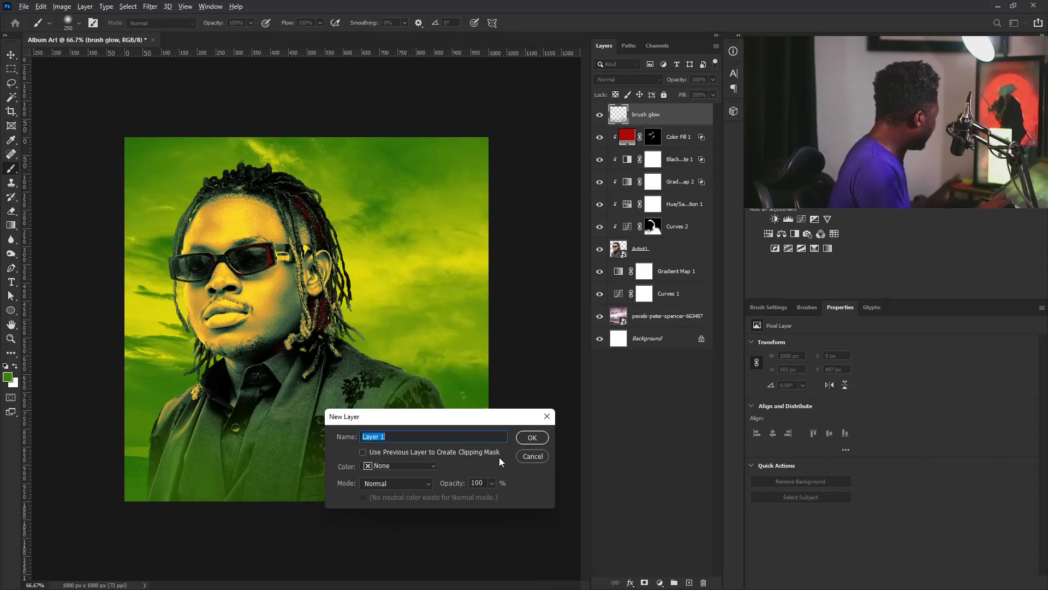
pyautogui.press('BackSpace')
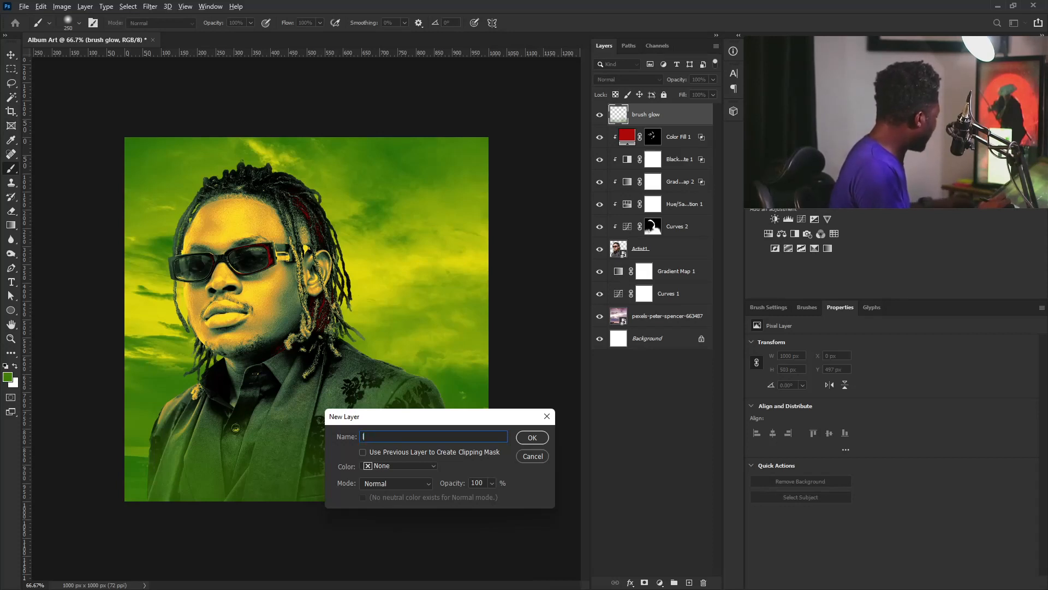
pyautogui.write('light')
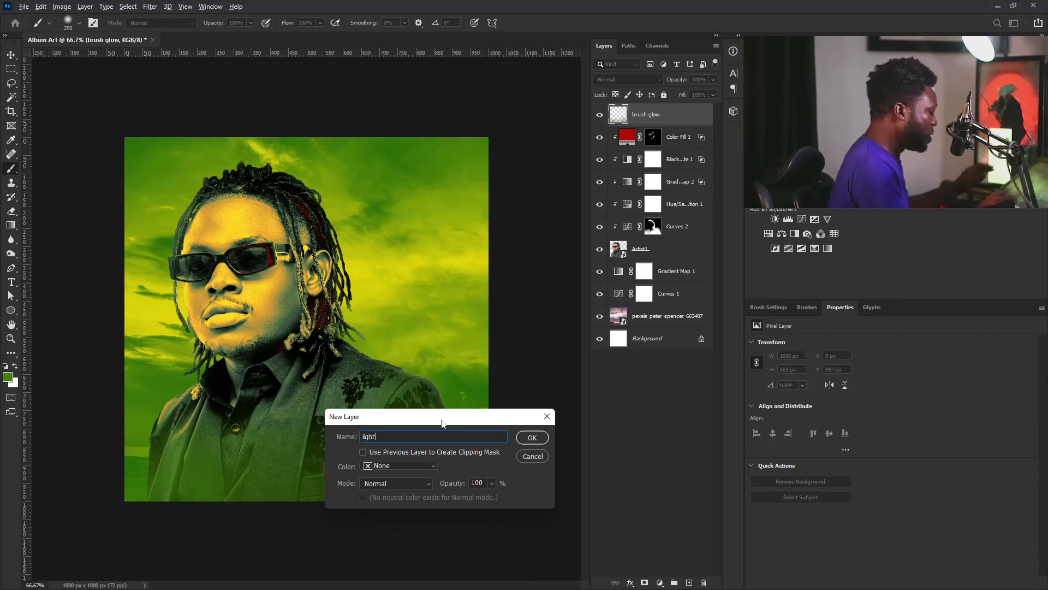
pyautogui.click(415, 483)
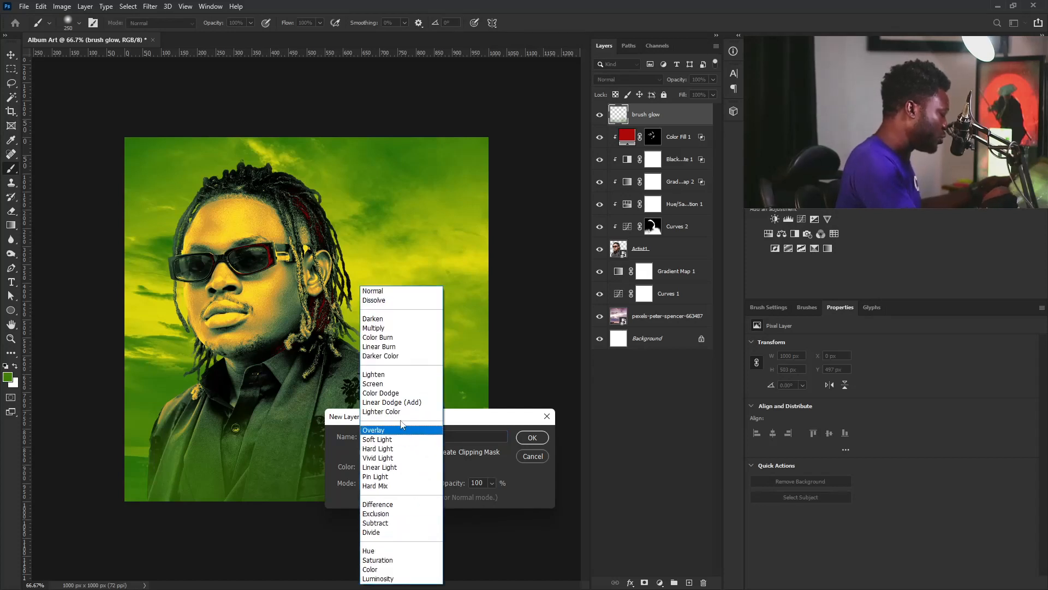
pyautogui.click(402, 393)
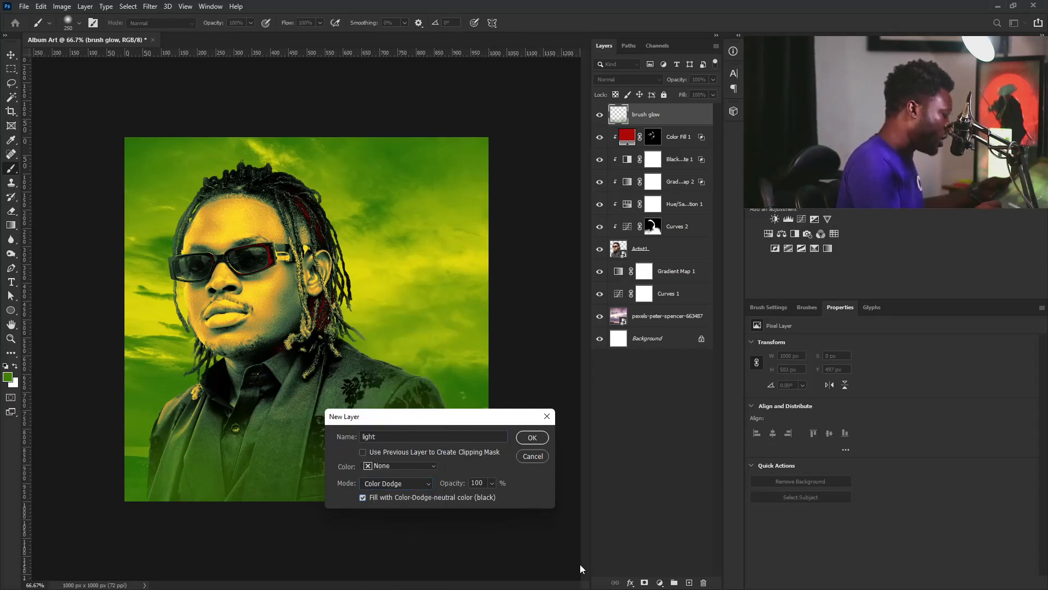
pyautogui.click(534, 438)
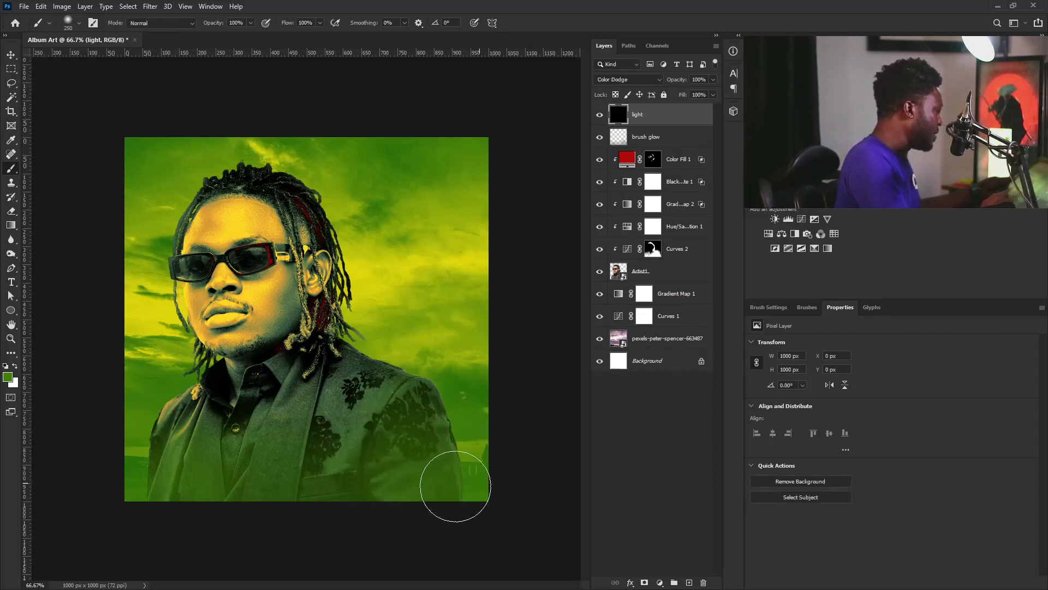
# Sample yellow from the forehead and paint highlights on the forehead, cheek edge and a hanging dreadlock
pyautogui.press('alt')
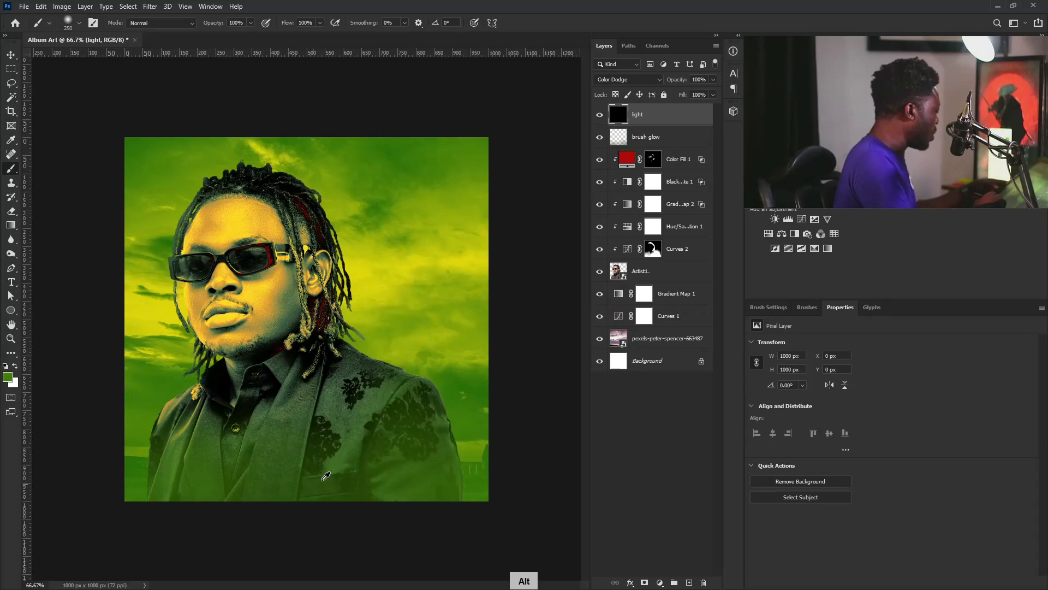
pyautogui.keyDown('alt'); pyautogui.click(239, 217); pyautogui.keyUp('alt')
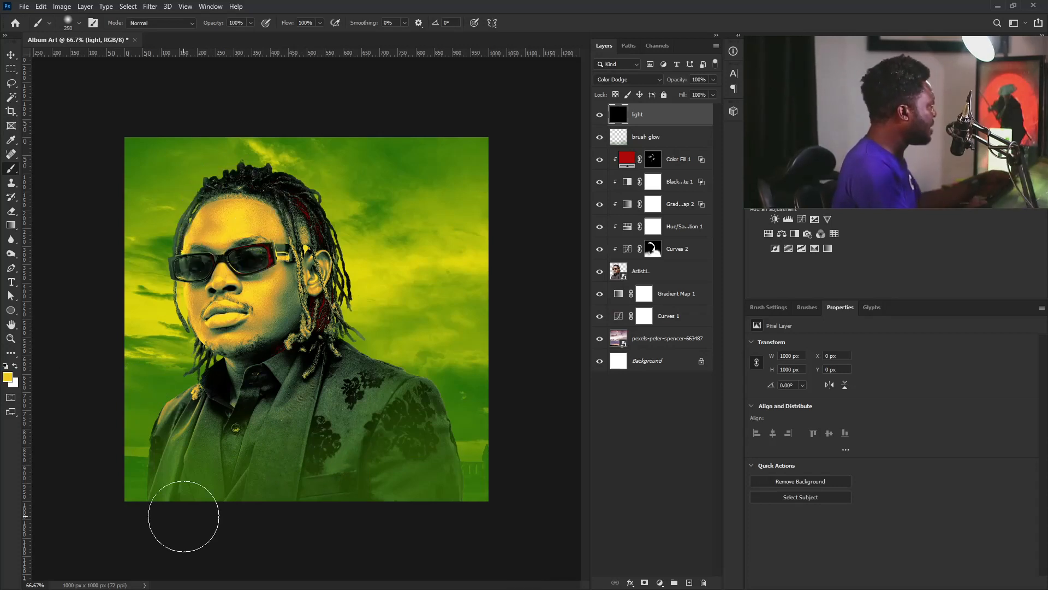
pyautogui.press('[')
pyautogui.press('[')
pyautogui.press('[')
pyautogui.press('[')
pyautogui.press('[')
pyautogui.press('[')
pyautogui.press('[')
pyautogui.press('[')
pyautogui.press('[')
pyautogui.press('[')
pyautogui.press('[')
pyautogui.press('[')
pyautogui.press('[')
pyautogui.press('[')
pyautogui.press('[')
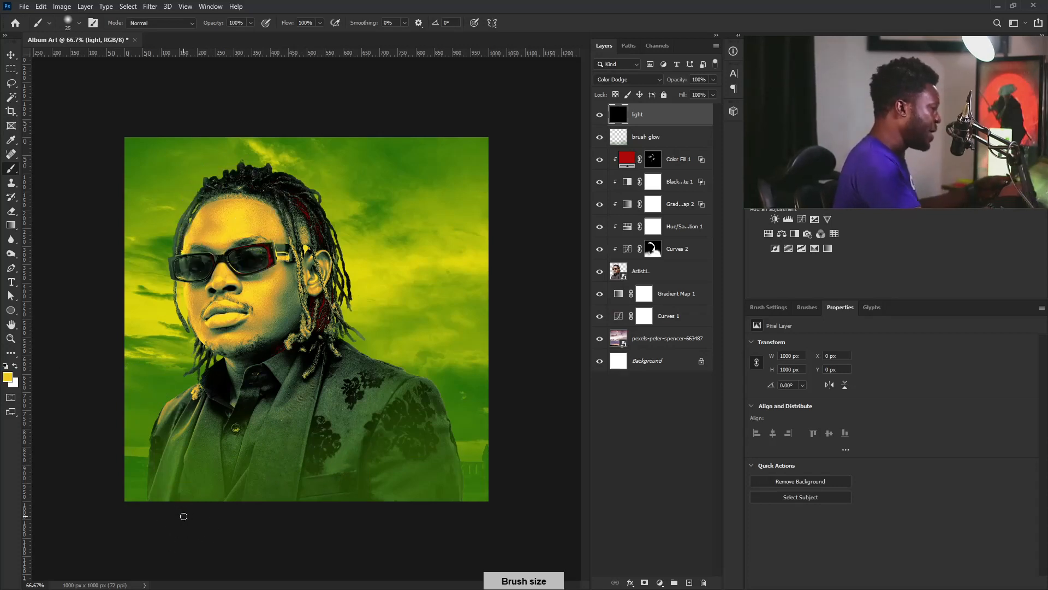
pyautogui.moveTo(238, 233); pyautogui.dragTo(403, 274)
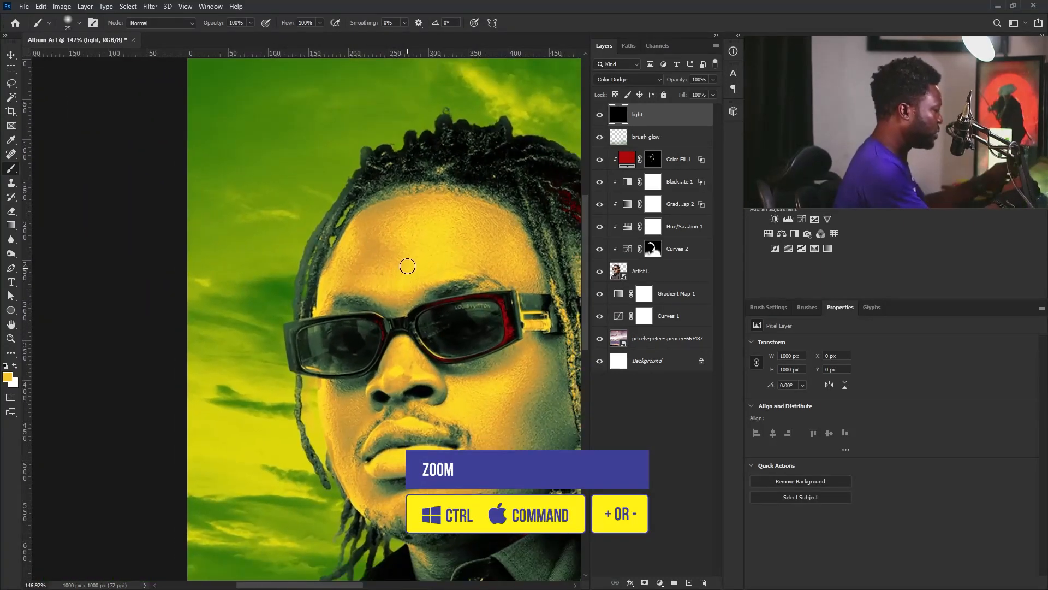
pyautogui.press(']')
pyautogui.moveTo(356, 214); pyautogui.dragTo(321, 304)
pyautogui.press('[')
pyautogui.moveTo(345, 225); pyautogui.dragTo(331, 295)
pyautogui.press('[')
pyautogui.moveTo(320, 385); pyautogui.dragTo(357, 502)
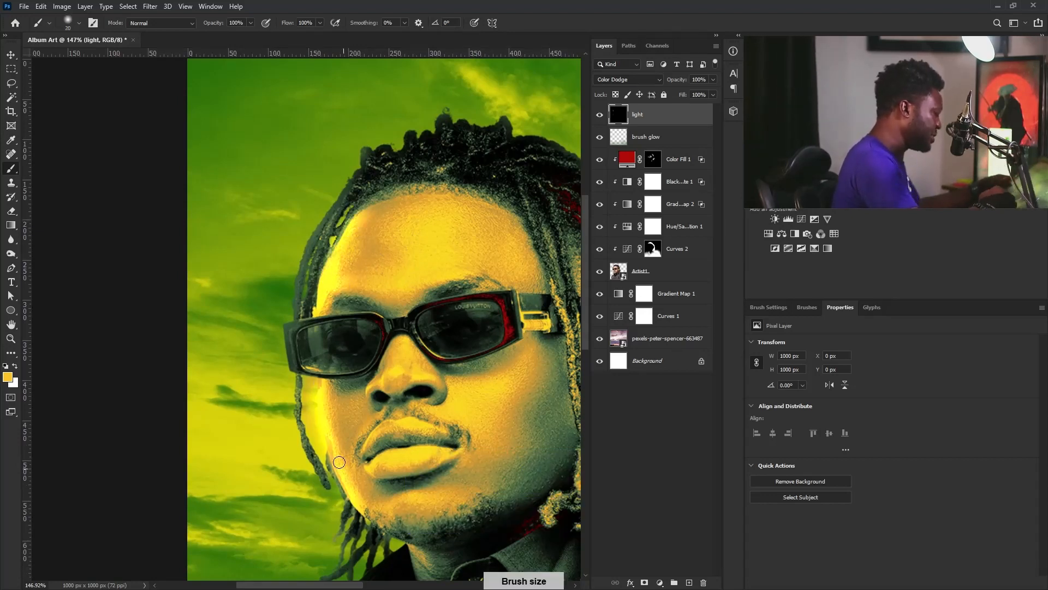
pyautogui.press('[')
pyautogui.press('[')
pyautogui.press('[')
pyautogui.press('[')
pyautogui.press('[')
pyautogui.moveTo(297, 379); pyautogui.dragTo(323, 479)
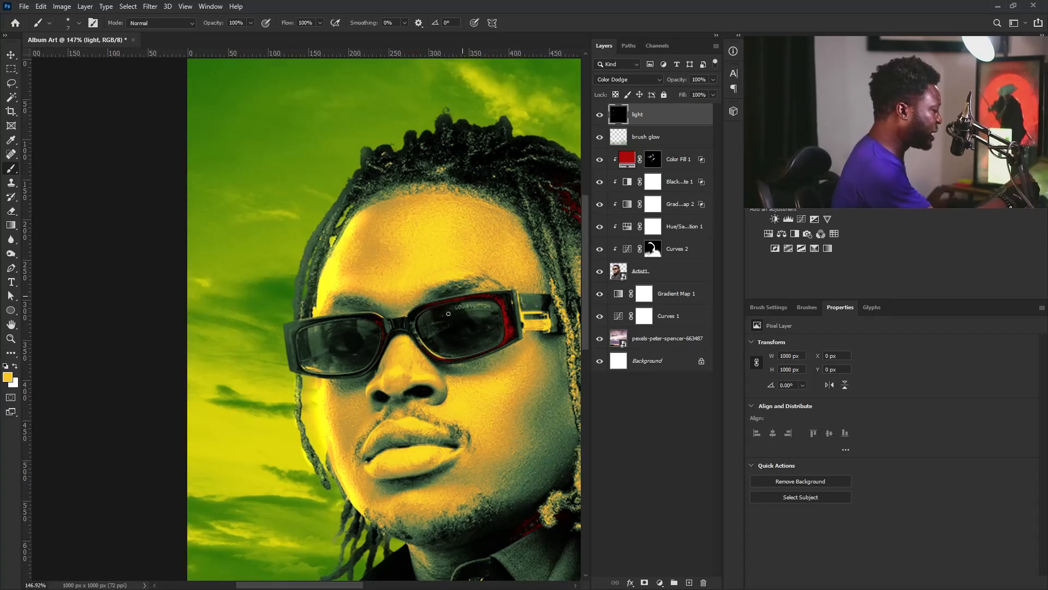
# Move the light layer below brush glow and clip it to the layers beneath
pyautogui.click(660, 144)
pyautogui.moveTo(672, 121); pyautogui.dragTo(675, 151)
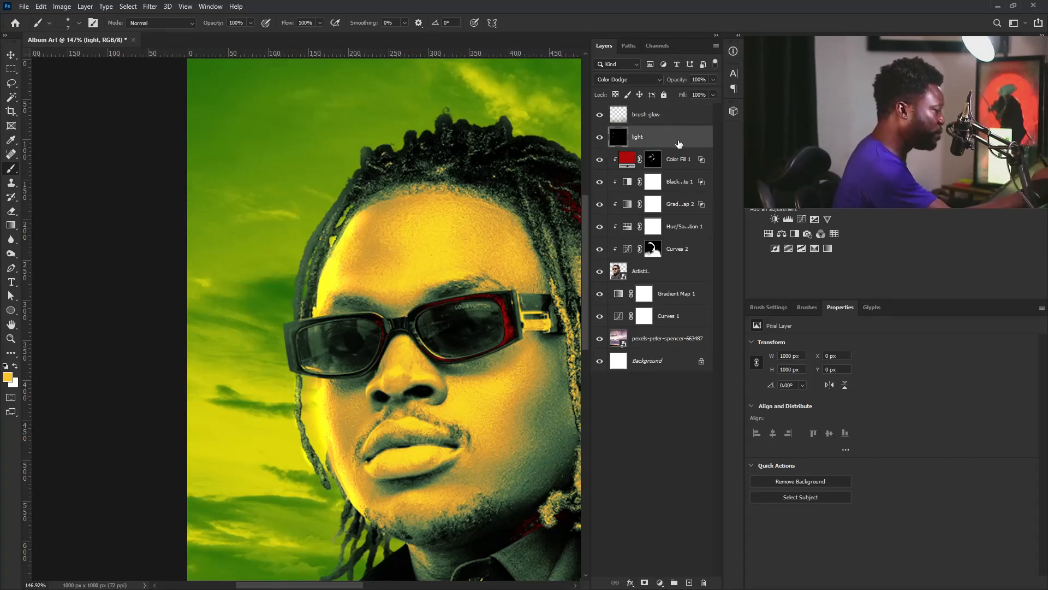
pyautogui.moveTo(689, 149); pyautogui.dragTo(682, 148)
pyautogui.keyDown('alt'); pyautogui.click(682, 146); pyautogui.keyUp('alt')
# Try thin highlight strokes on the left hair strand, then undo them
pyautogui.moveTo(476, 256); pyautogui.dragTo(404, 360)
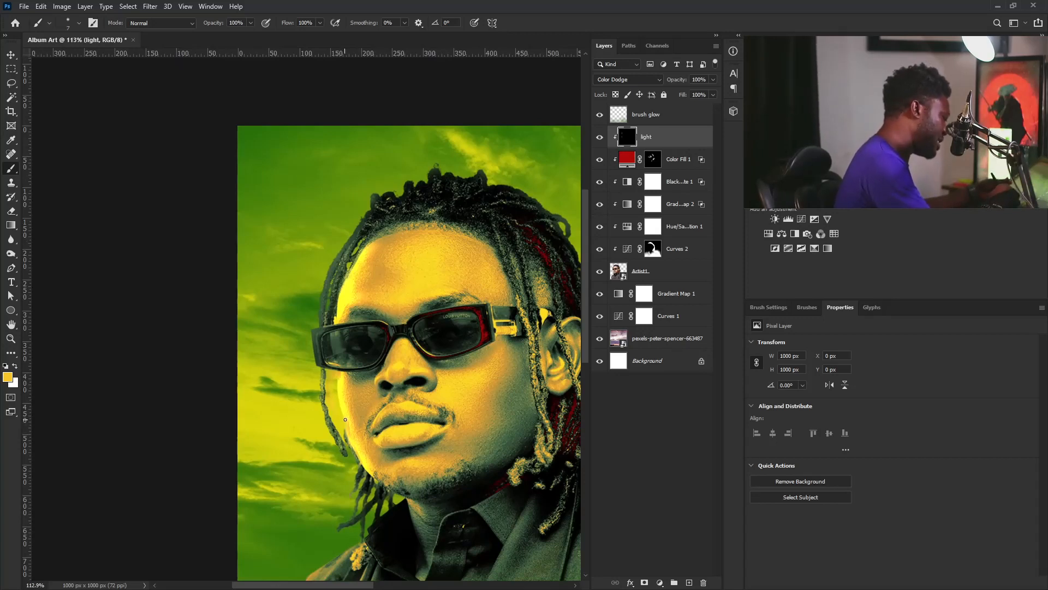
pyautogui.hotkey('ctrl', 'z')
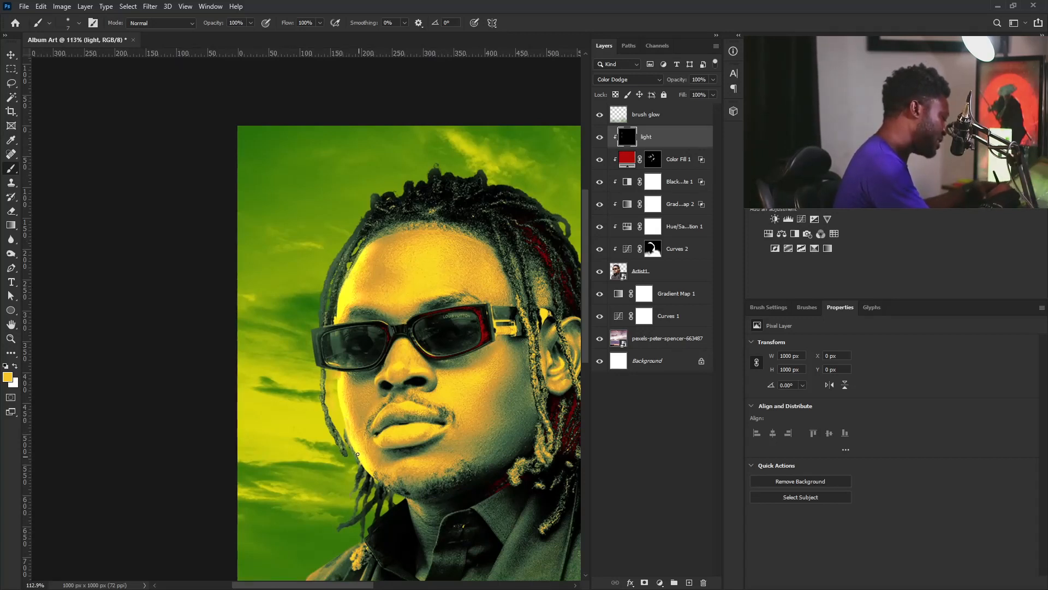
pyautogui.press('[')
pyautogui.press('[')
pyautogui.press('[')
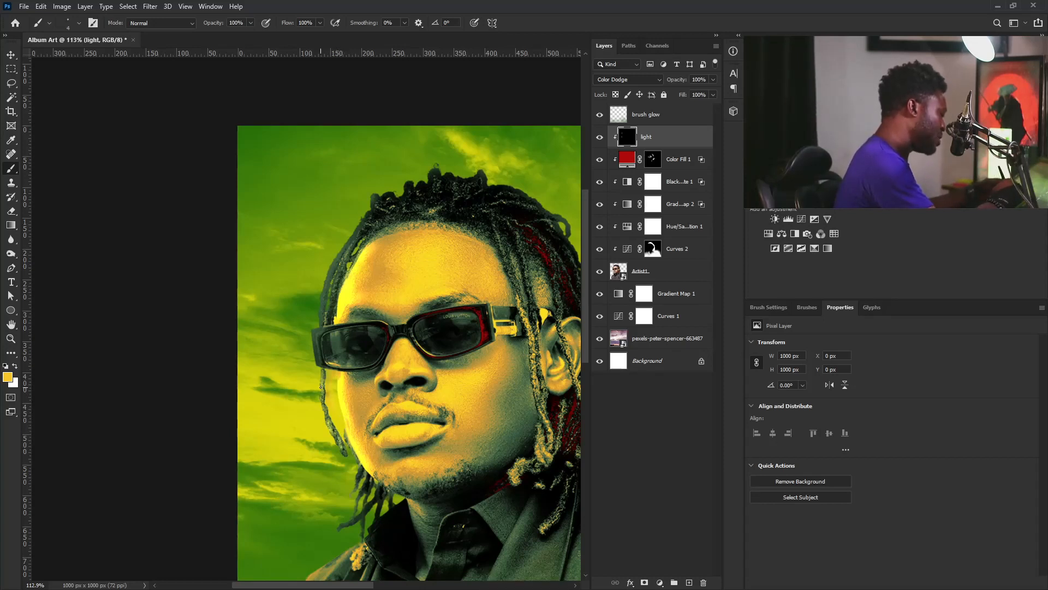
pyautogui.moveTo(322, 306); pyautogui.dragTo(351, 235)
pyautogui.hotkey('ctrl', 'z')
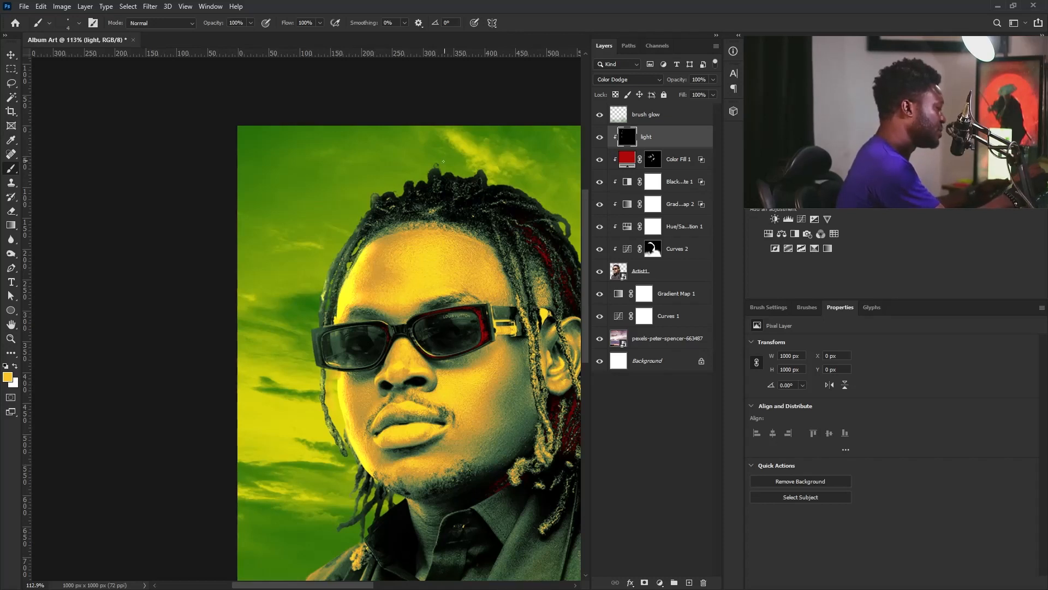
pyautogui.press(']')
pyautogui.press(']')
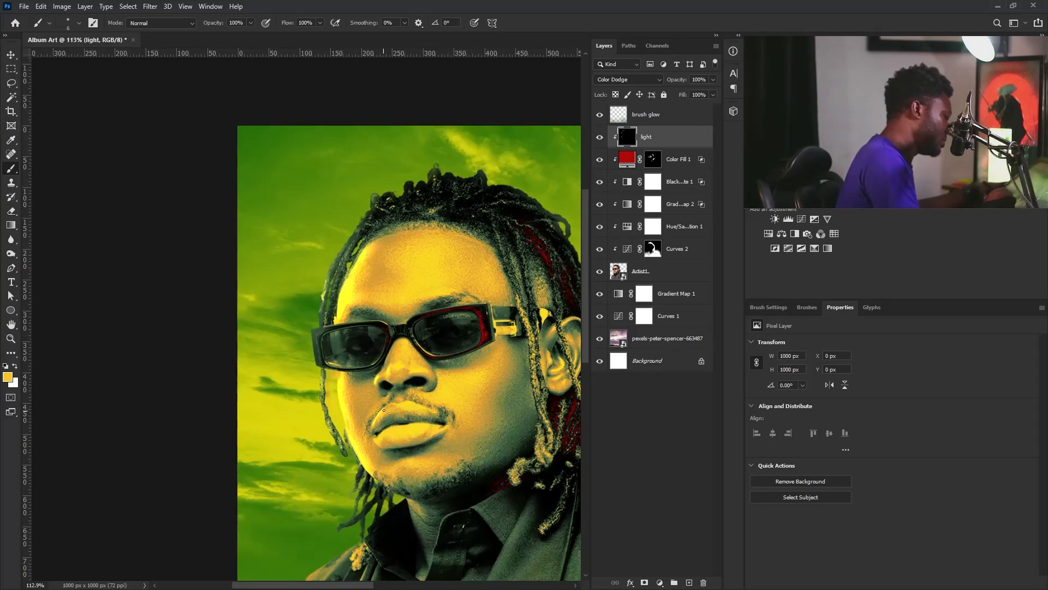
pyautogui.press('space')
pyautogui.moveTo(389, 441); pyautogui.dragTo(428, 275)
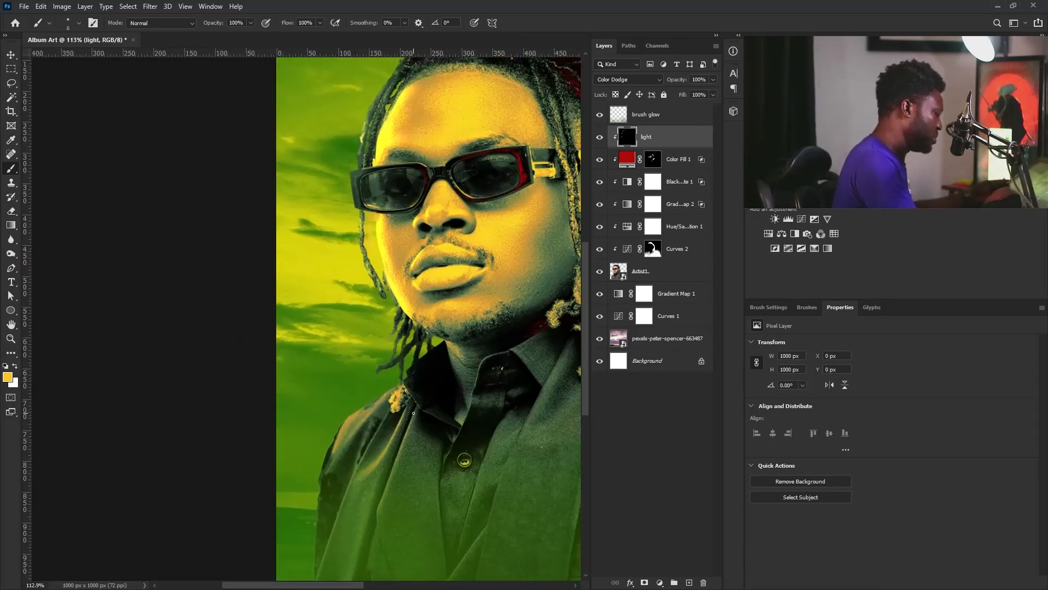
pyautogui.hotkey('ctrl', 'z')
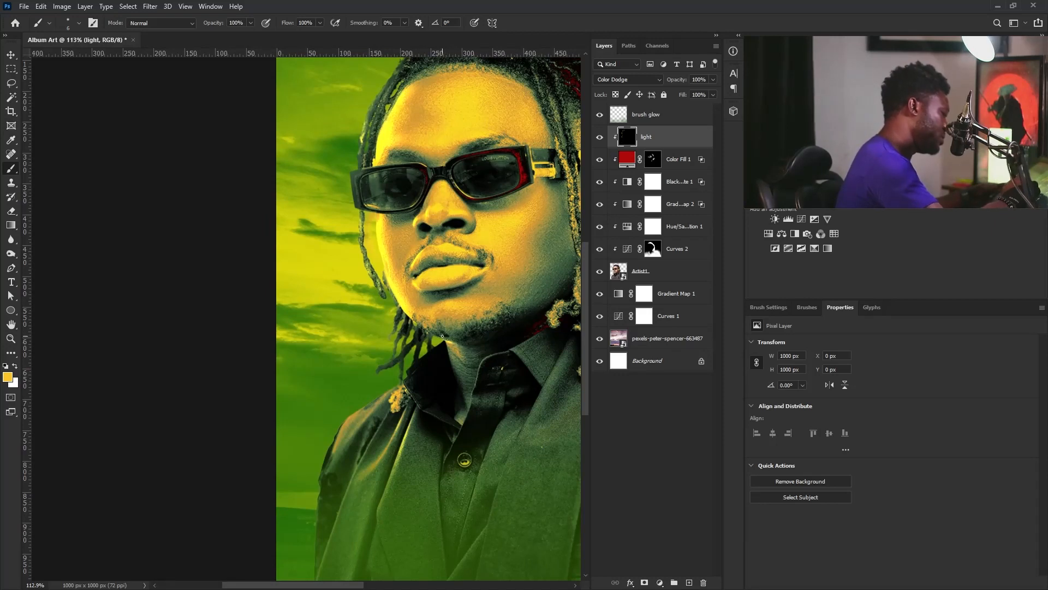
pyautogui.hotkey('ctrl', 'z')
pyautogui.press(']')
pyautogui.press(']')
pyautogui.press(']')
pyautogui.press(']')
pyautogui.press(']')
pyautogui.press('[')
pyautogui.press('[')
pyautogui.press('[')
pyautogui.press('[')
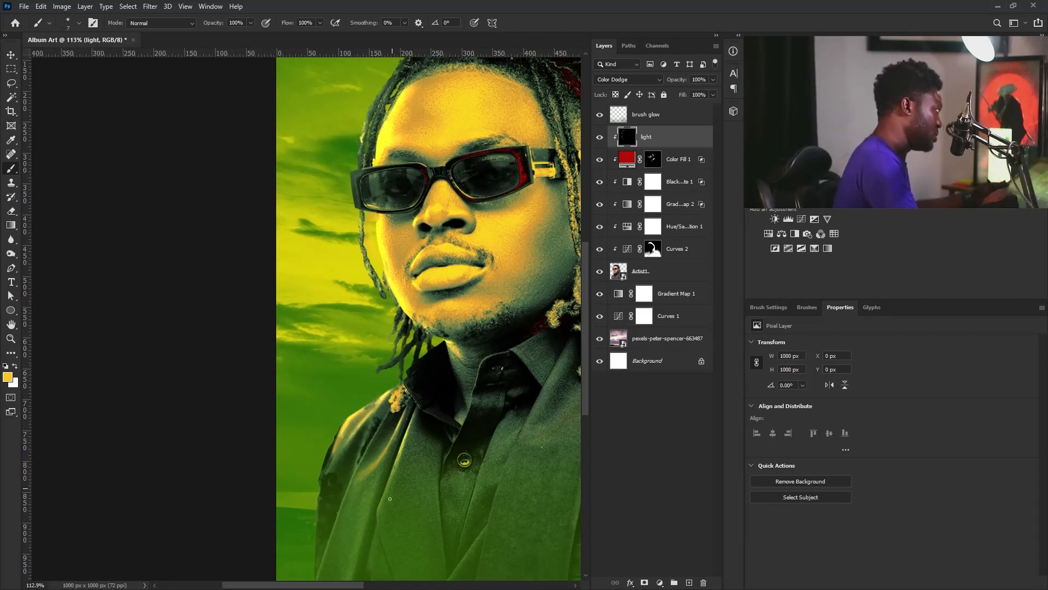
pyautogui.press(']')
pyautogui.press(']')
pyautogui.press(']')
pyautogui.press(']')
pyautogui.press(']')
pyautogui.press(']')
pyautogui.press(']')
pyautogui.press(']')
pyautogui.press(']')
pyautogui.press(']')
pyautogui.press(']')
# Add a slight highlight along the face's left edge with a size 9 brush
pyautogui.hotkey('ctrl', '0')
pyautogui.moveTo(179, 220); pyautogui.dragTo(240, 224)
pyautogui.press('[')
pyautogui.press('[')
pyautogui.press('[')
pyautogui.press('[')
pyautogui.press('[')
pyautogui.press('[')
pyautogui.press('[')
pyautogui.press('[')
pyautogui.press('[')
pyautogui.press('[')
pyautogui.press('[')
pyautogui.press('[')
pyautogui.press('[')
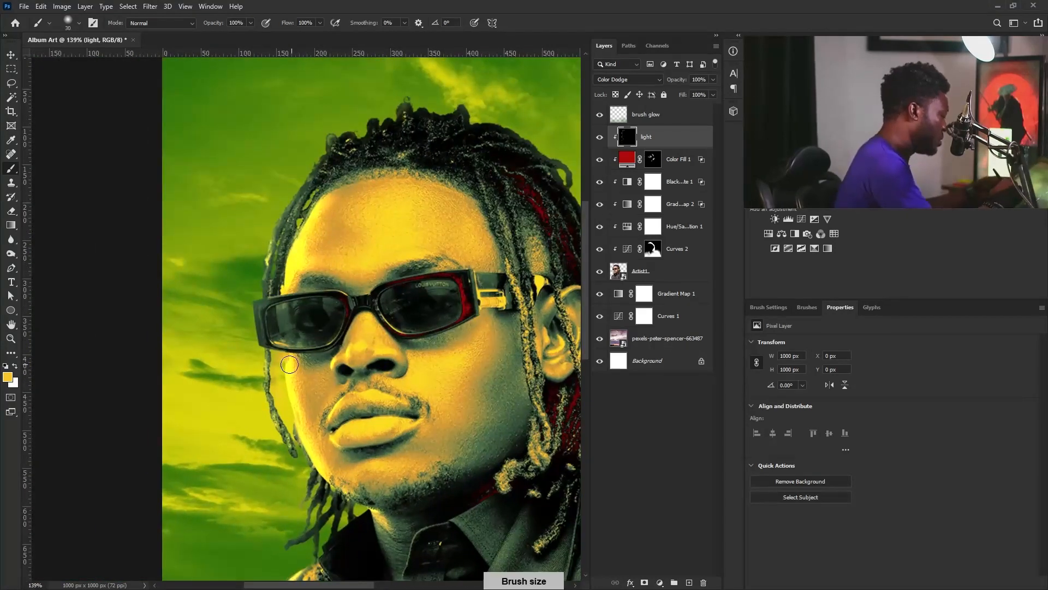
pyautogui.moveTo(284, 354); pyautogui.dragTo(297, 371)
pyautogui.moveTo(432, 377)
pyautogui.mouseDown()
pyautogui.moveTo(295, 312)
pyautogui.moveTo(394, 307)
pyautogui.mouseUp()
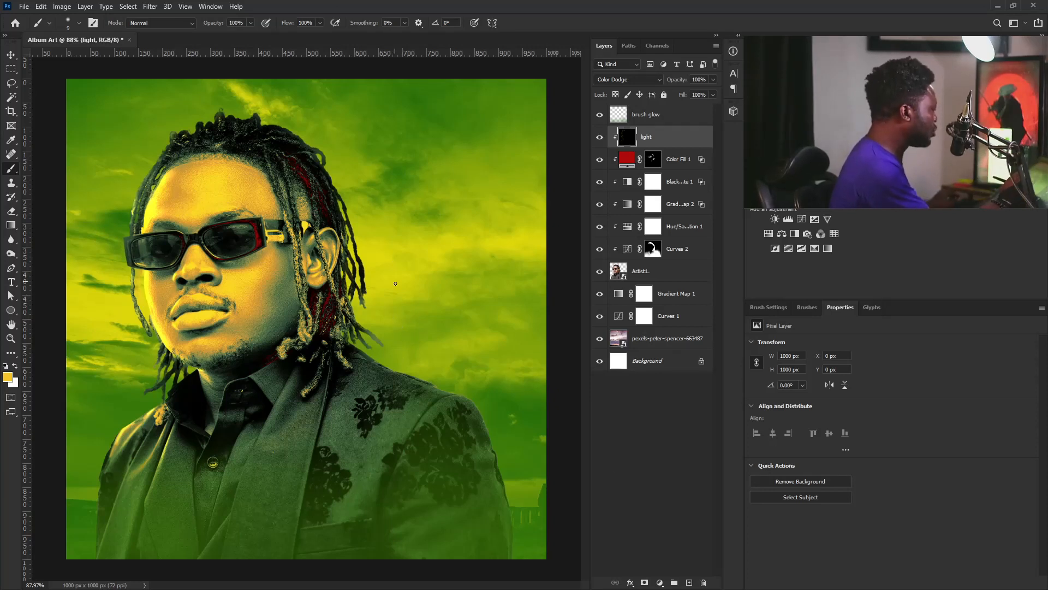
# Above the brush glow layer, create a layer named 'noise' in Soft Light mode, filled with 50% gray
pyautogui.click(667, 117)
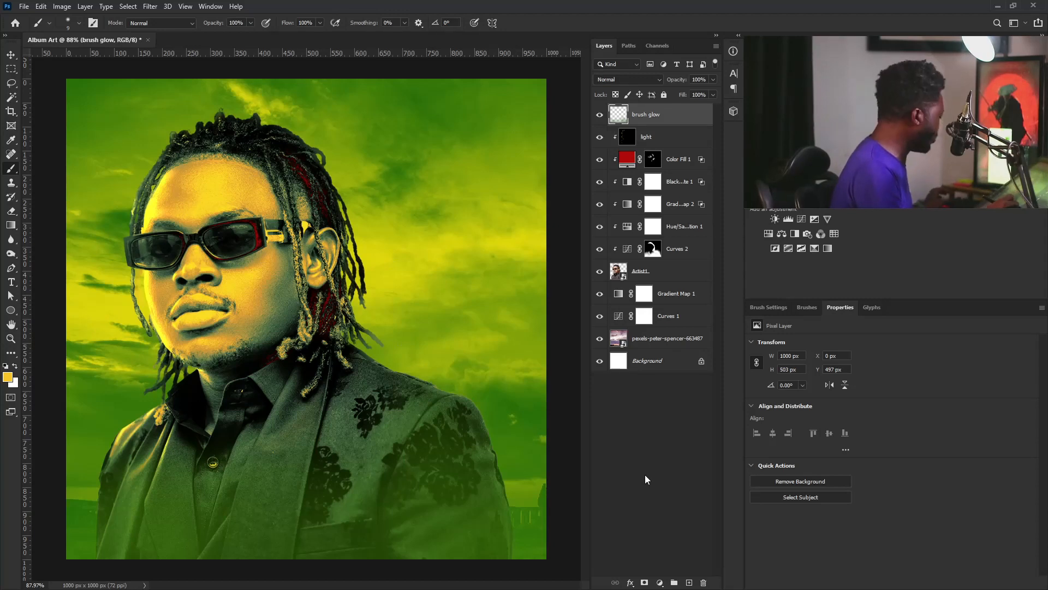
pyautogui.keyDown('alt'); pyautogui.click(688, 582); pyautogui.keyUp('alt')
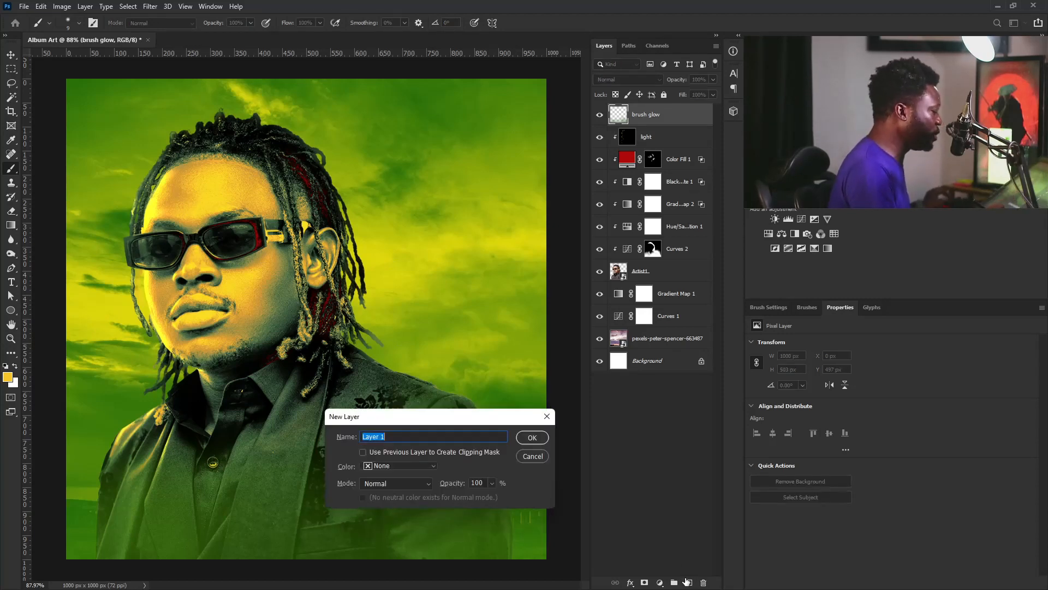
pyautogui.click(408, 484)
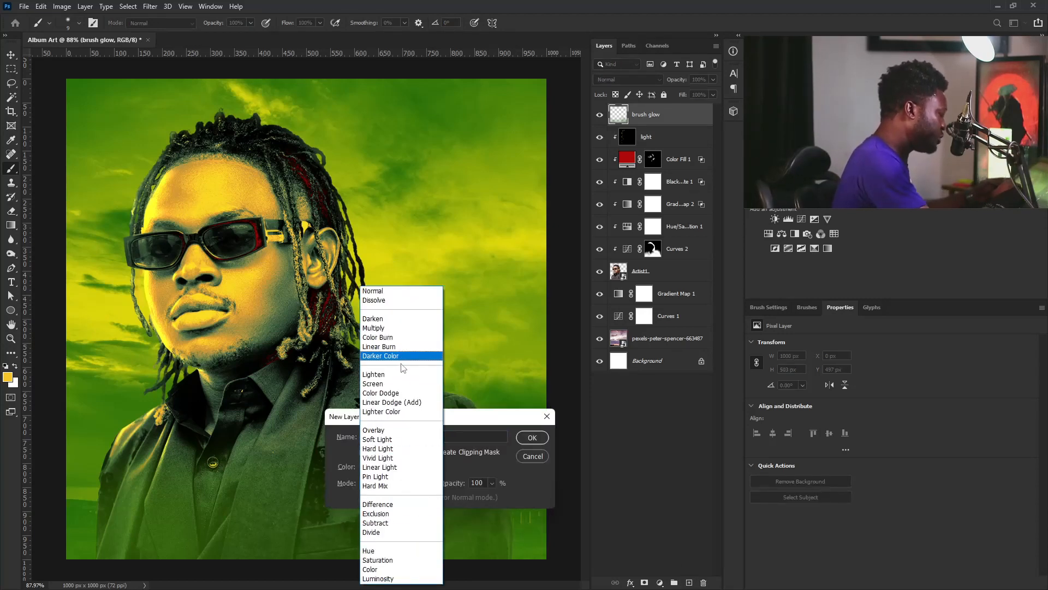
pyautogui.click(400, 440)
pyautogui.moveTo(407, 438); pyautogui.dragTo(273, 502)
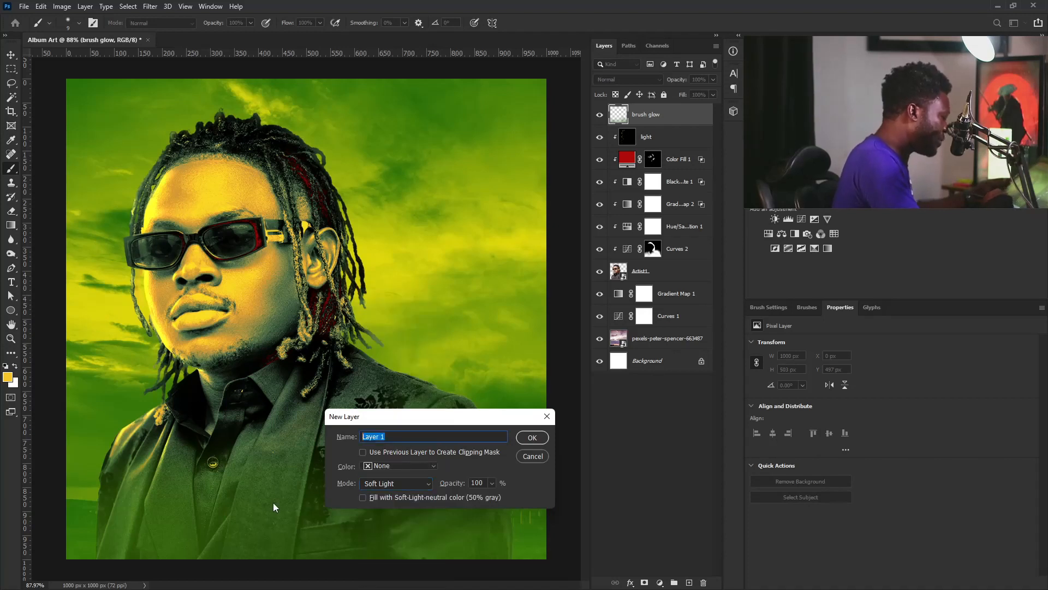
pyautogui.write('no')
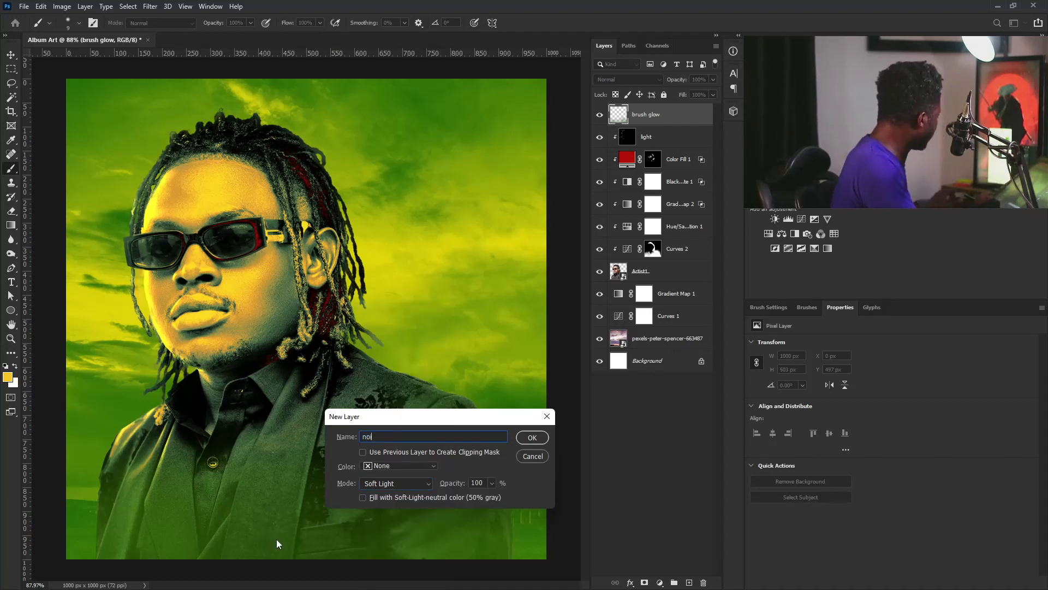
pyautogui.write('ise')
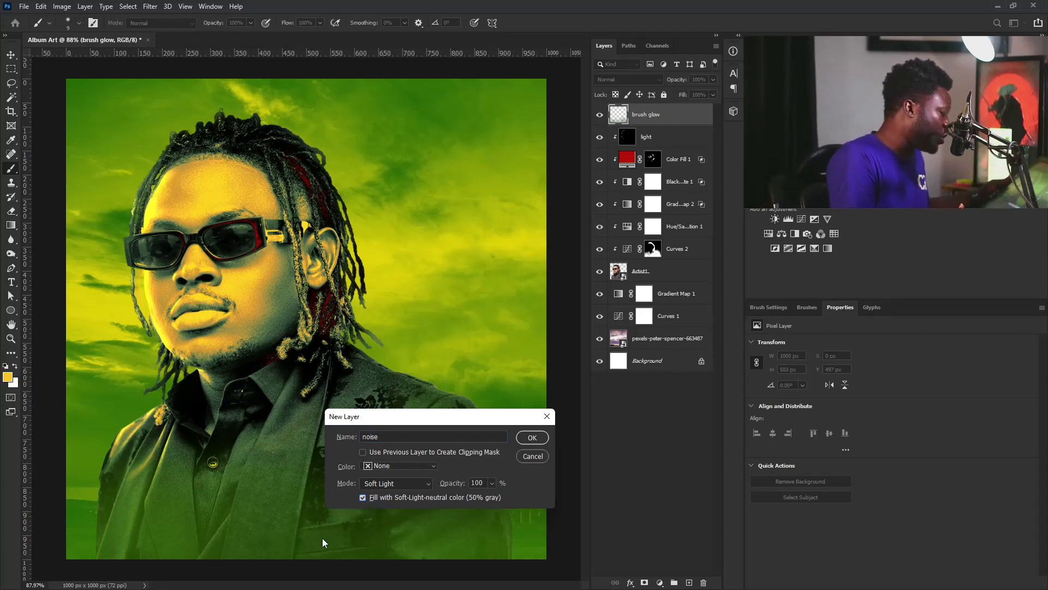
pyautogui.click(535, 438)
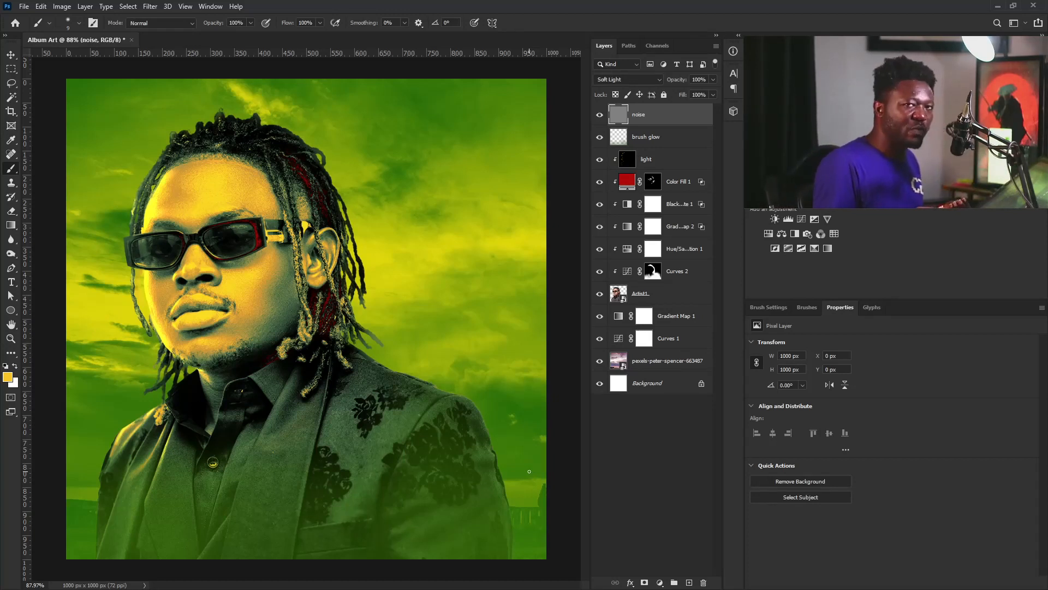
# Apply Add Noise at about 10%, Uniform and Monochromatic, to the noise layer
pyautogui.click(150, 6)
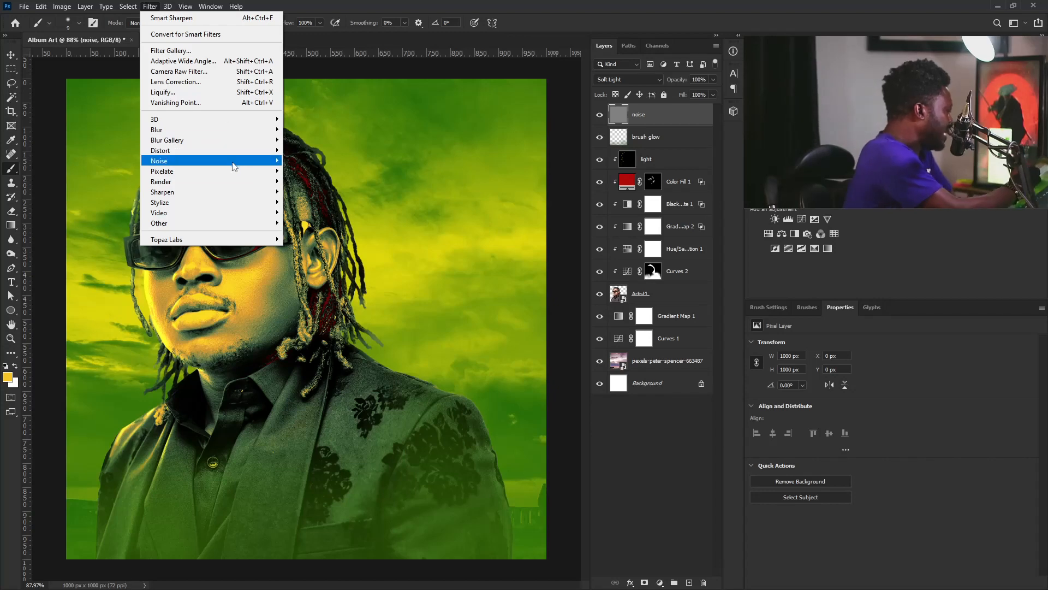
pyautogui.moveTo(248, 164)
pyautogui.click(313, 163)
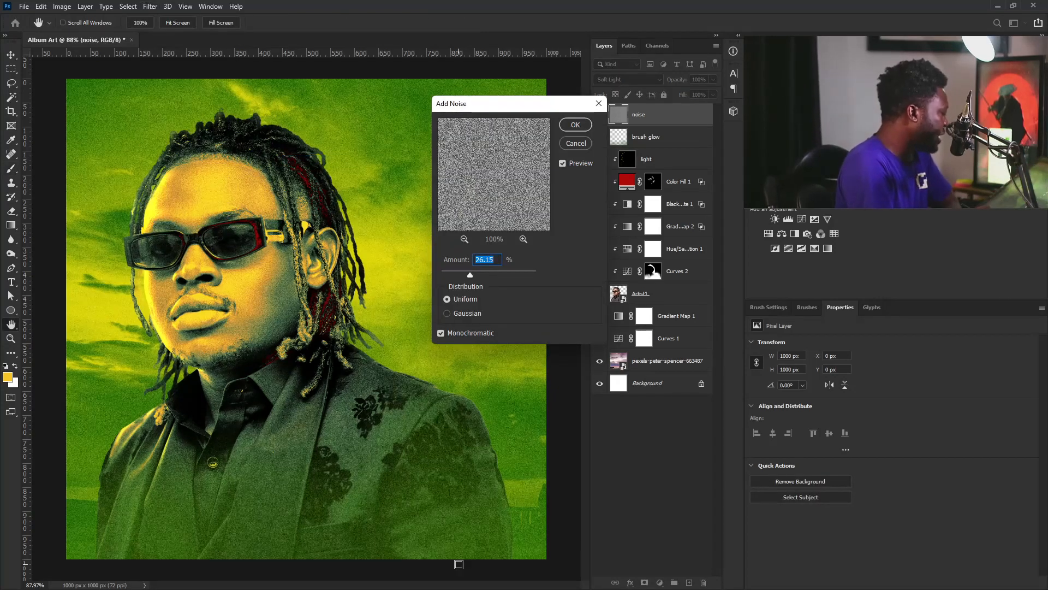
pyautogui.moveTo(472, 278); pyautogui.dragTo(453, 277)
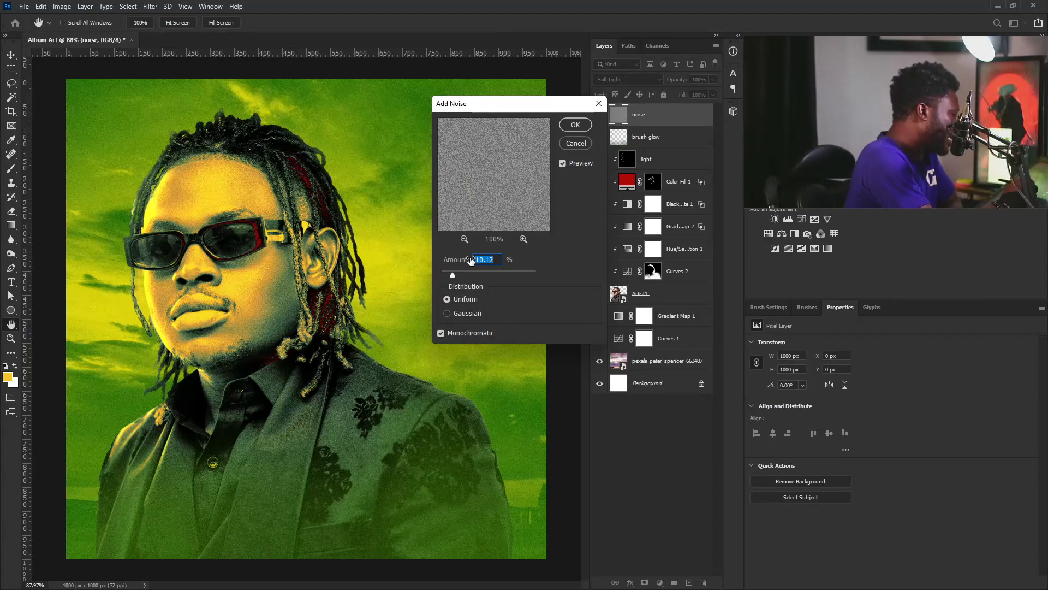
pyautogui.click(576, 126)
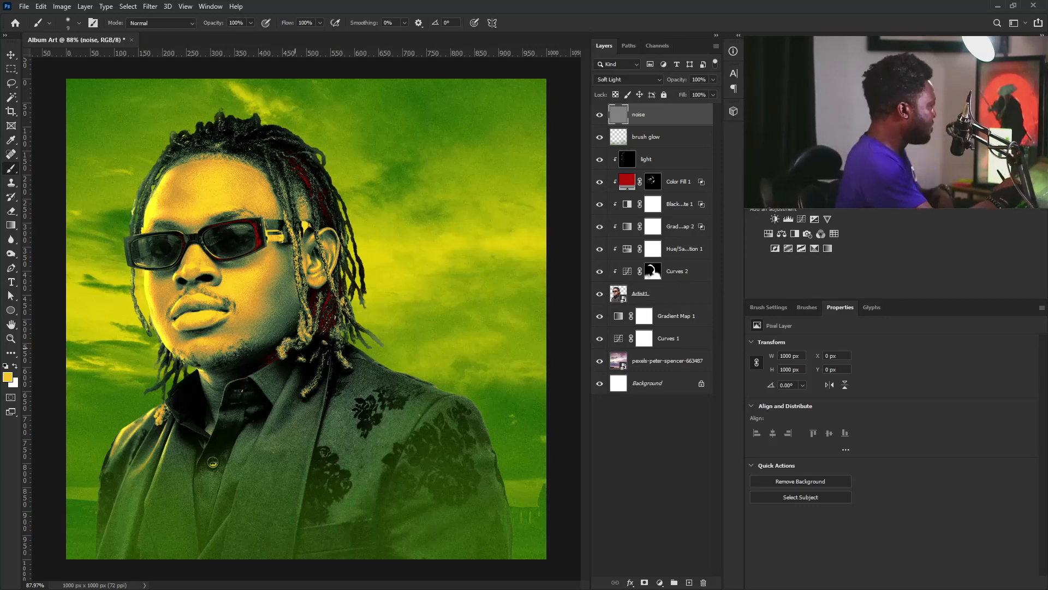
pyautogui.scroll(5, 258, 319)
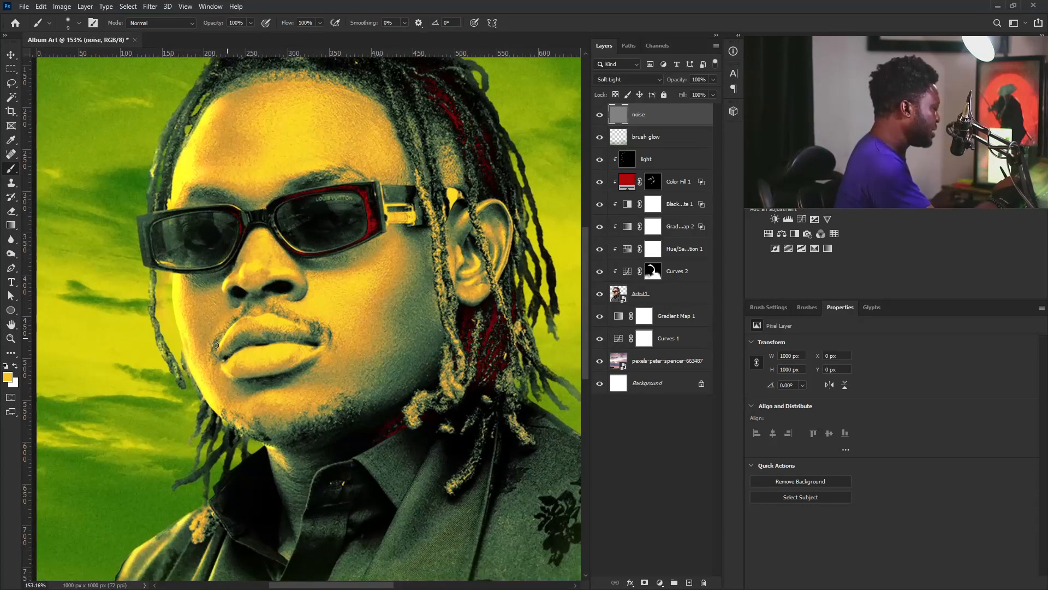
pyautogui.click(659, 301)
pyautogui.click(653, 271)
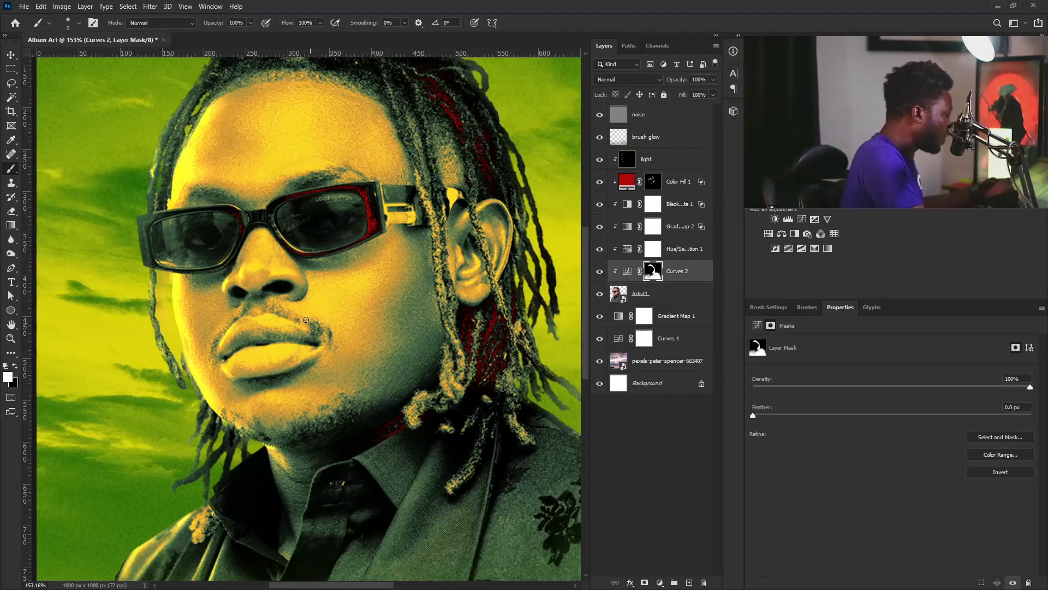
pyautogui.press(']')
pyautogui.press(']')
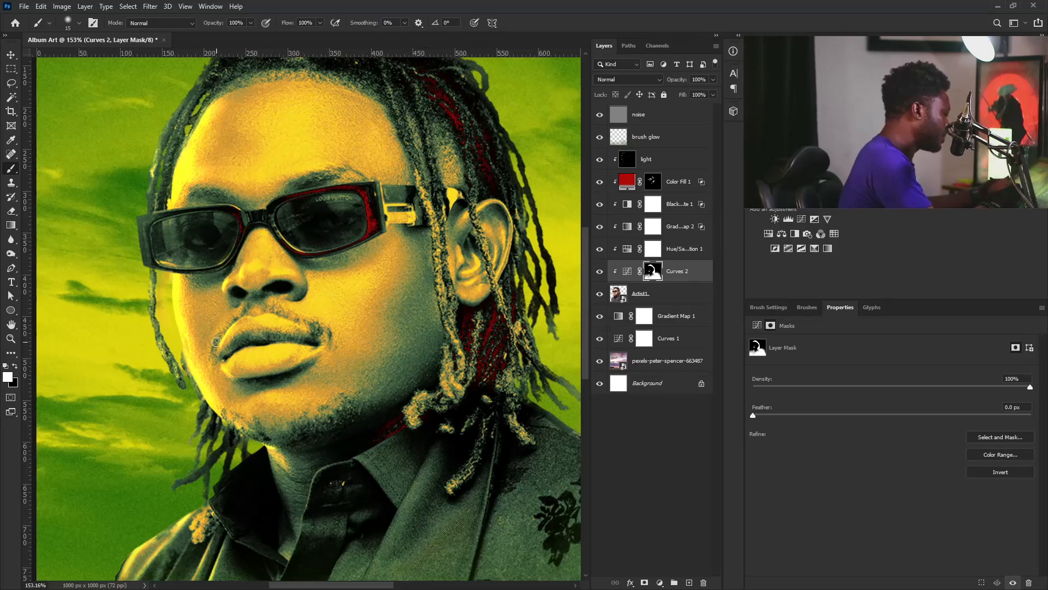
pyautogui.press(']')
pyautogui.press(']')
pyautogui.press(']')
pyautogui.press(']')
pyautogui.press(']')
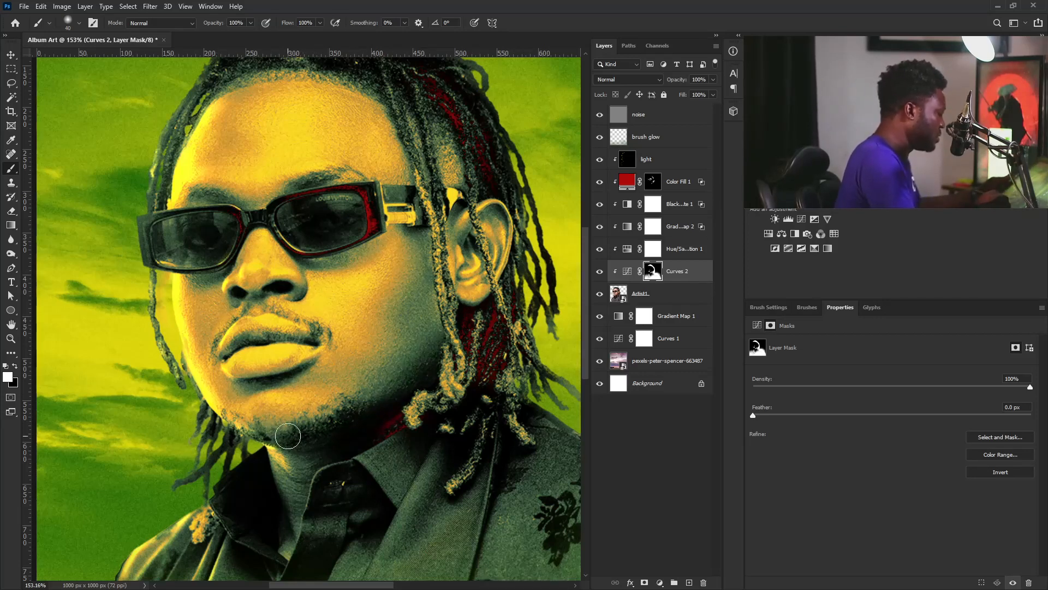
pyautogui.scroll(-5, 292, 435)
pyautogui.scroll(1, 292, 436)
pyautogui.click(653, 113)
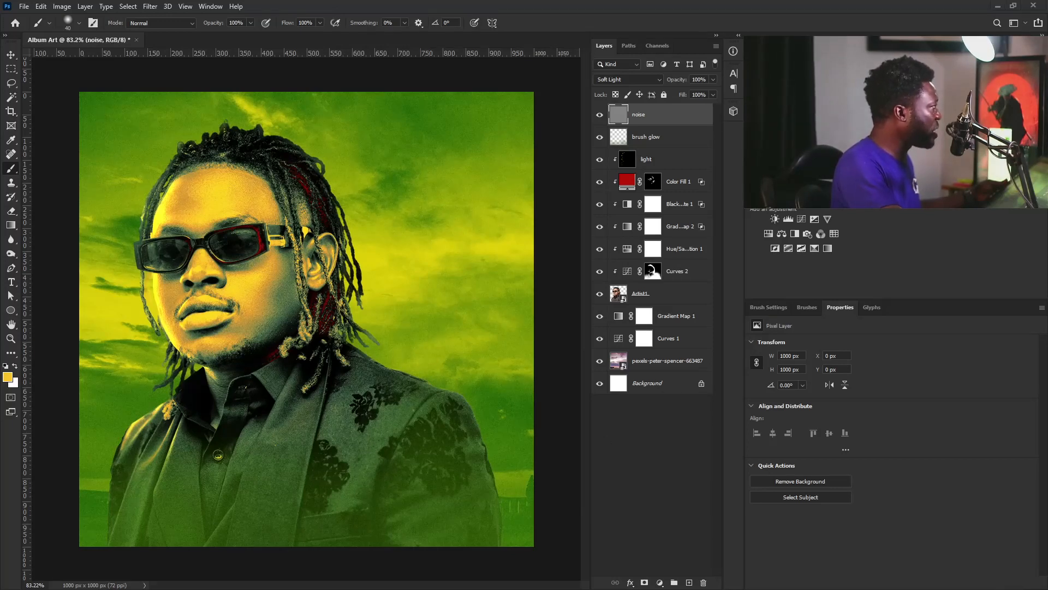
# Paste the shattered-glass image as a smart object, then shrink it and rotate it to about -42 degrees
pyautogui.hotkey('ctrl', 'v')
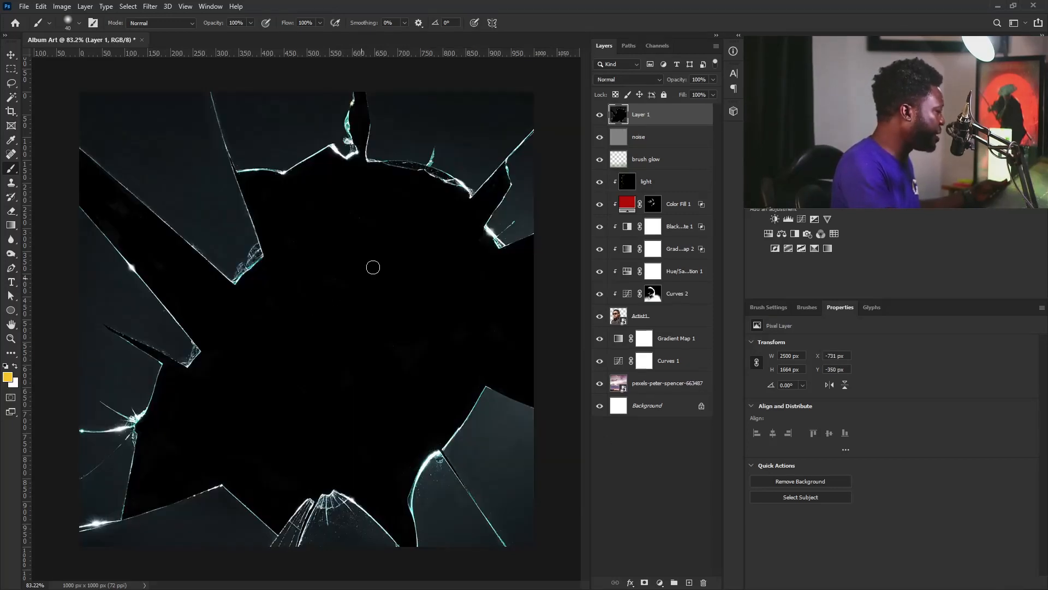
pyautogui.rightClick(677, 118)
pyautogui.click(756, 260)
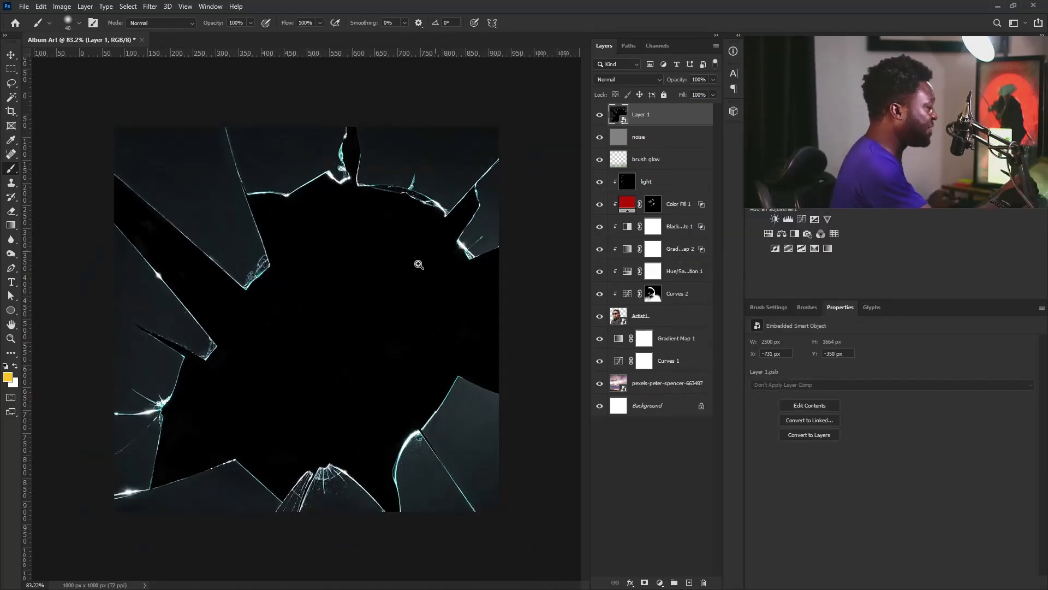
pyautogui.moveTo(418, 264); pyautogui.dragTo(398, 273)
pyautogui.hotkey('ctrl', 't')
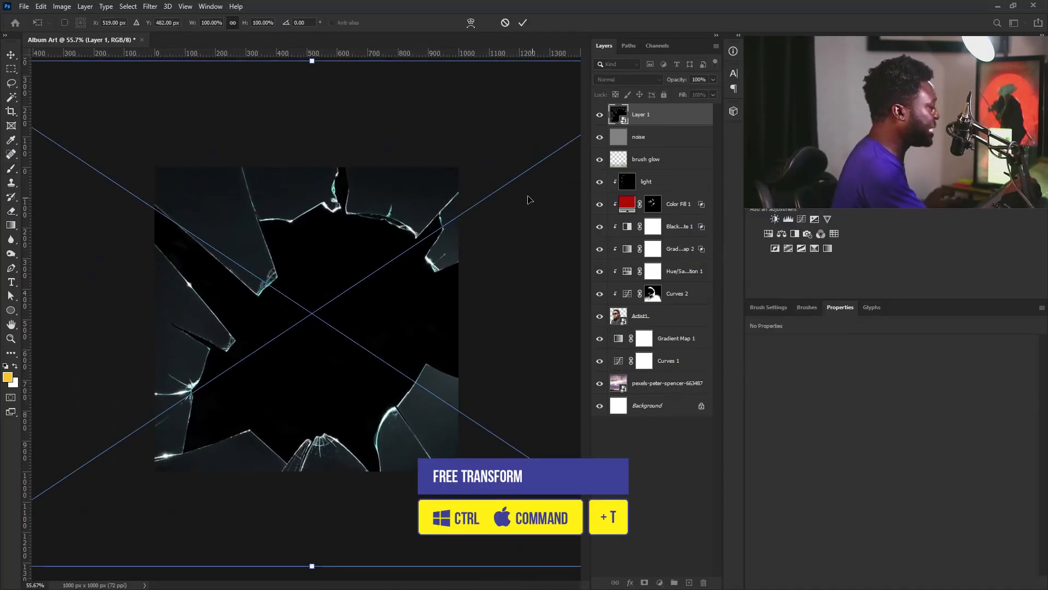
pyautogui.moveTo(528, 199); pyautogui.dragTo(394, 239)
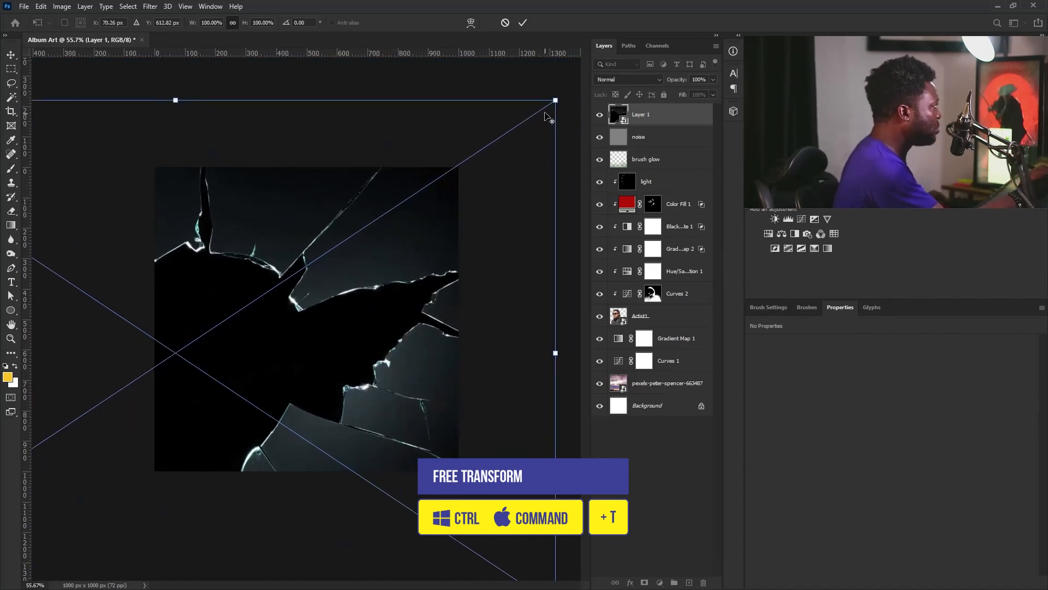
pyautogui.moveTo(556, 100); pyautogui.dragTo(180, 178)
pyautogui.moveTo(297, 328); pyautogui.dragTo(354, 234)
pyautogui.moveTo(443, 235); pyautogui.dragTo(456, 259)
pyautogui.moveTo(524, 206); pyautogui.dragTo(541, 264)
pyautogui.moveTo(418, 284); pyautogui.dragTo(403, 321)
# Set the glass layer to Screen blend mode and finalize its position and rotation
pyautogui.click(650, 80)
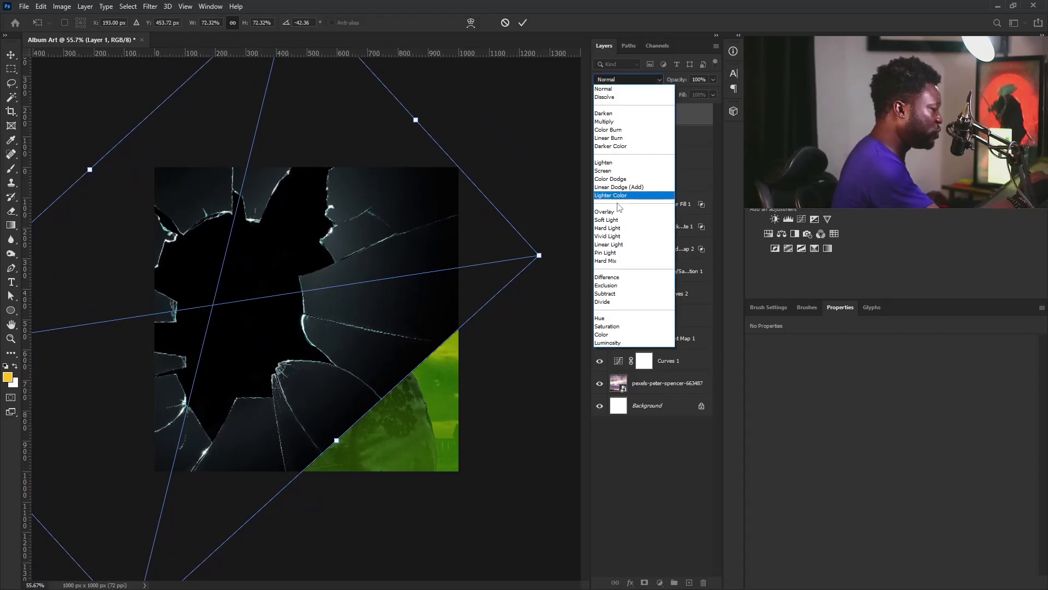
pyautogui.click(625, 176)
pyautogui.moveTo(338, 356); pyautogui.dragTo(344, 360)
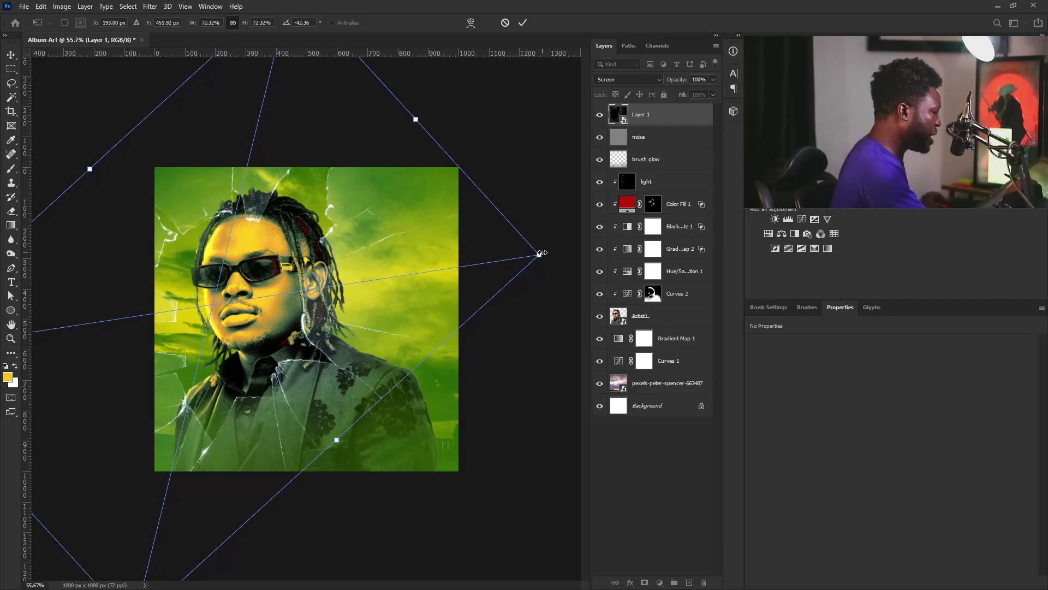
pyautogui.moveTo(543, 255)
pyautogui.mouseDown()
pyautogui.moveTo(522, 256)
pyautogui.moveTo(557, 280)
pyautogui.moveTo(551, 270)
pyautogui.mouseUp()
pyautogui.press('Return')
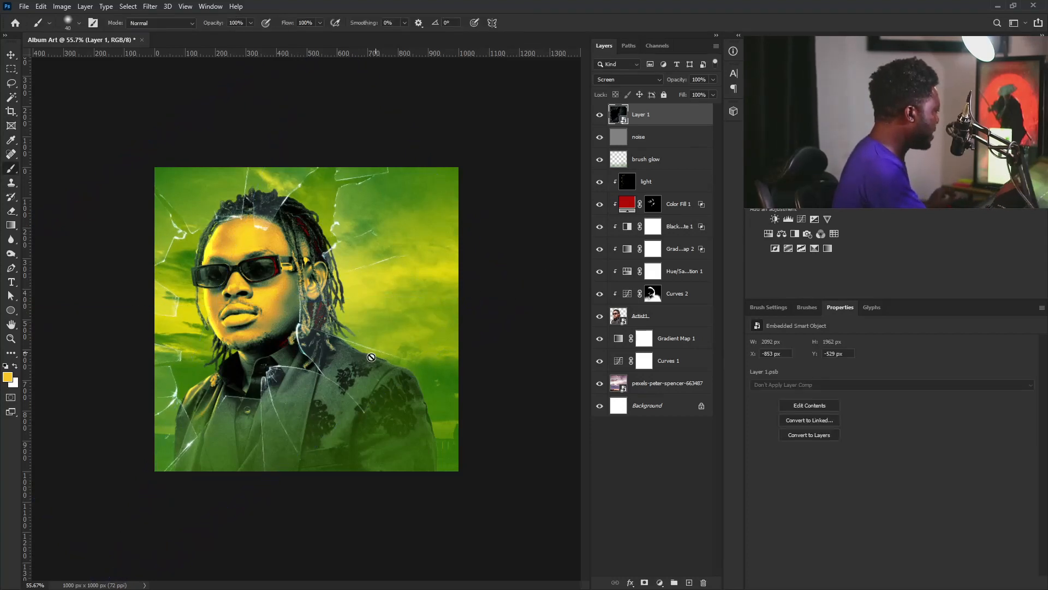
# Duplicate the glass layer and lower the copy's opacity to 62%
pyautogui.moveTo(668, 118); pyautogui.dragTo(681, 577)
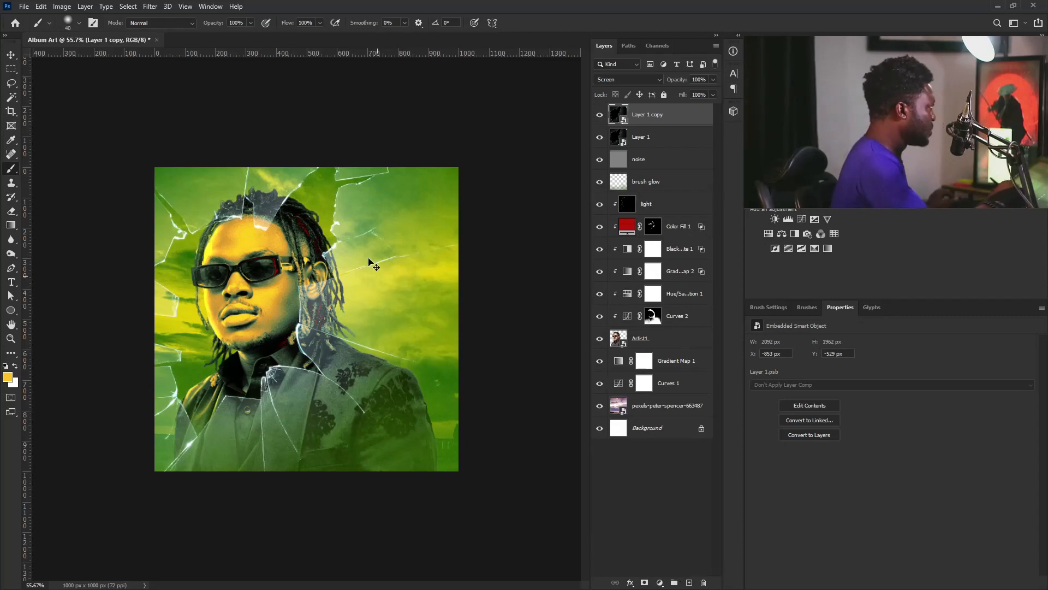
pyautogui.scroll(3, 370, 263)
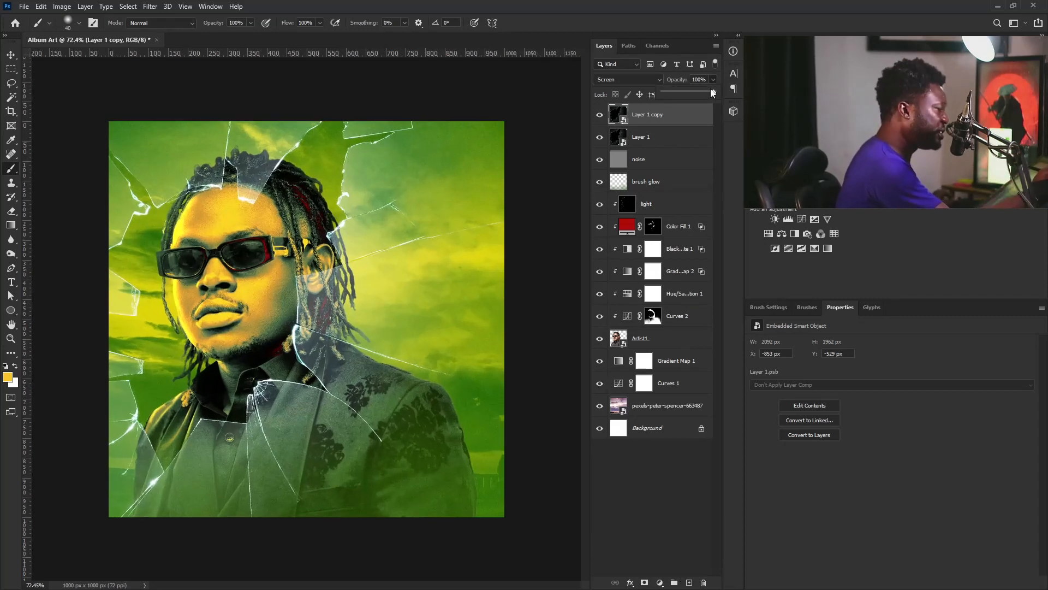
pyautogui.moveTo(713, 93); pyautogui.dragTo(695, 95)
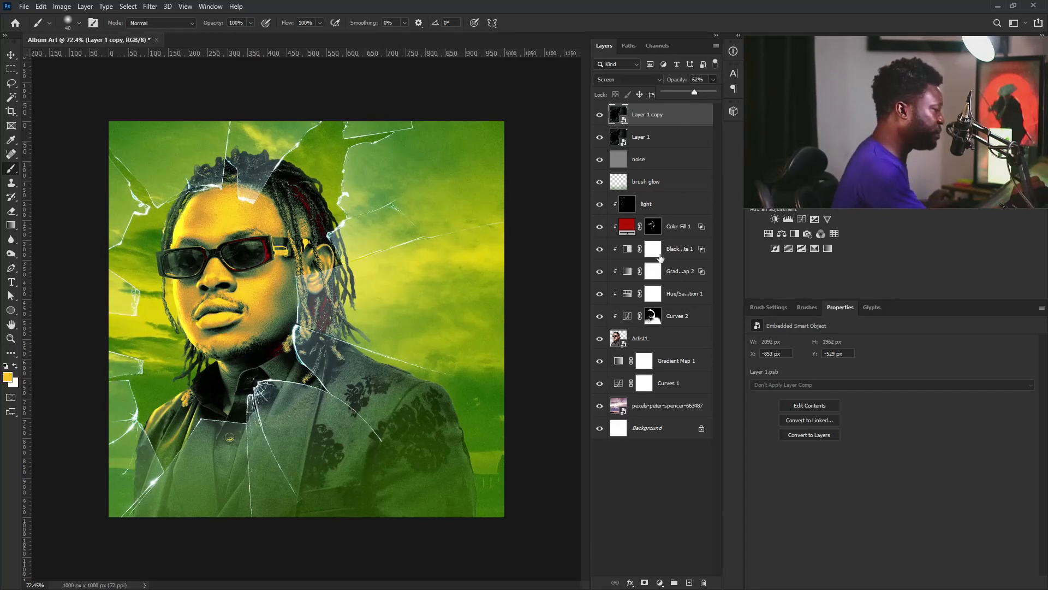
pyautogui.click(685, 130)
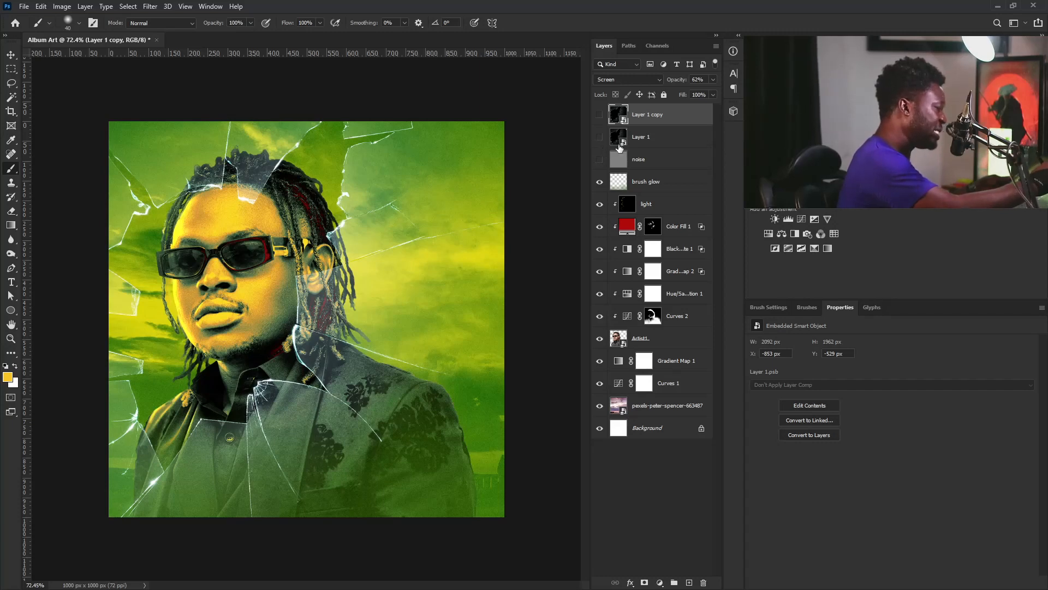
# Stamp all visible layers into a new Layer 2 and convert it to a smart object
pyautogui.click(643, 183)
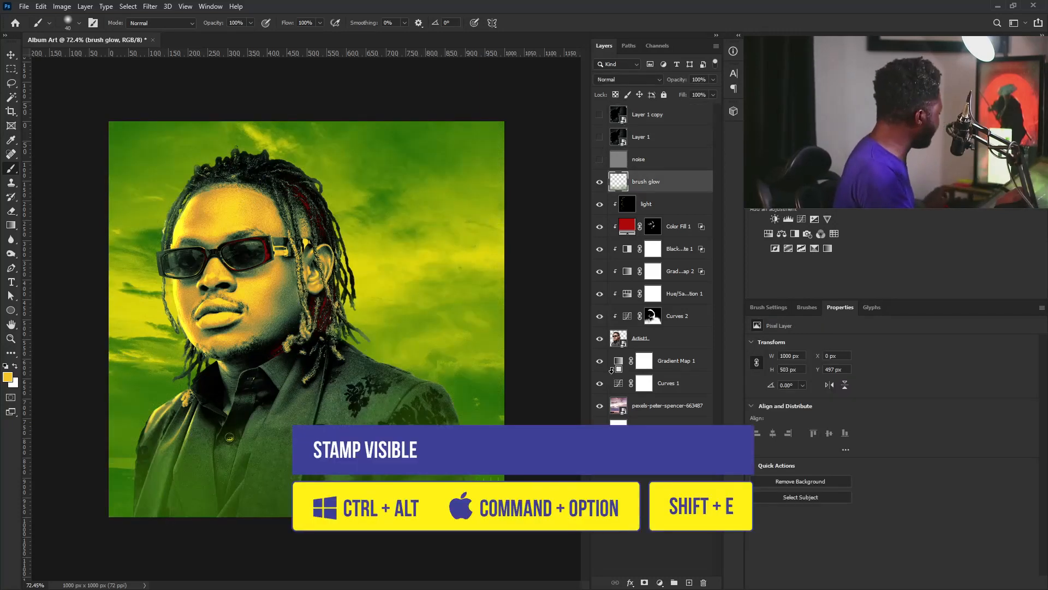
pyautogui.hotkey('ctrl', 'alt', 'shift', 'e')
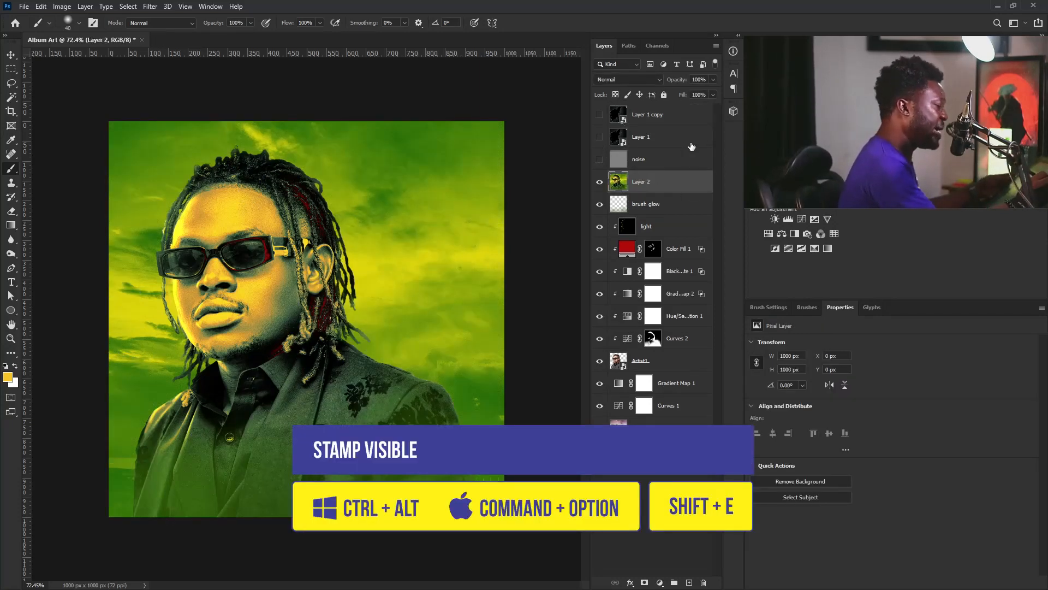
pyautogui.rightClick(685, 177)
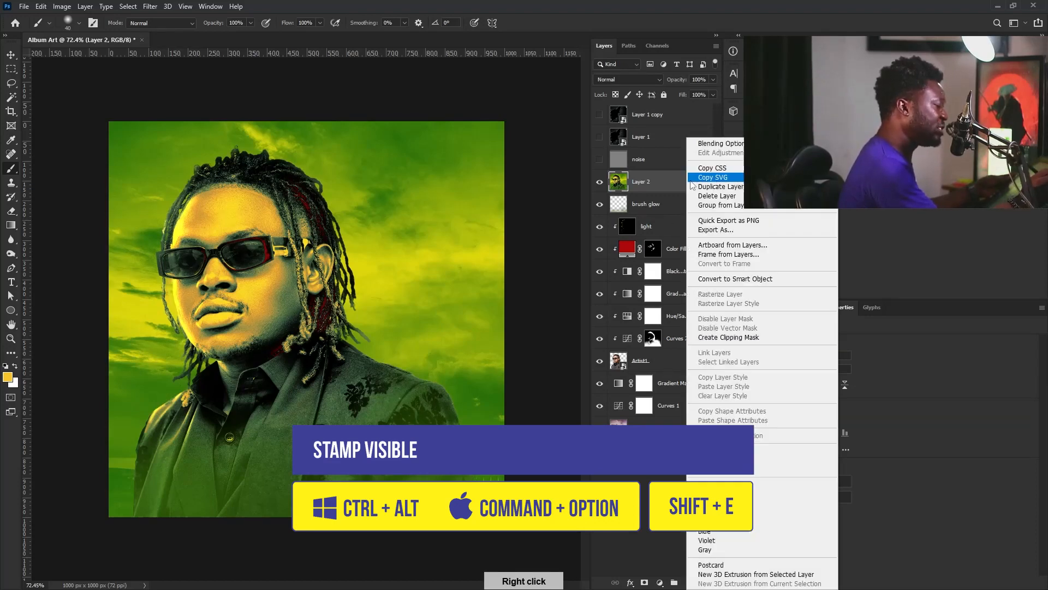
pyautogui.click(710, 276)
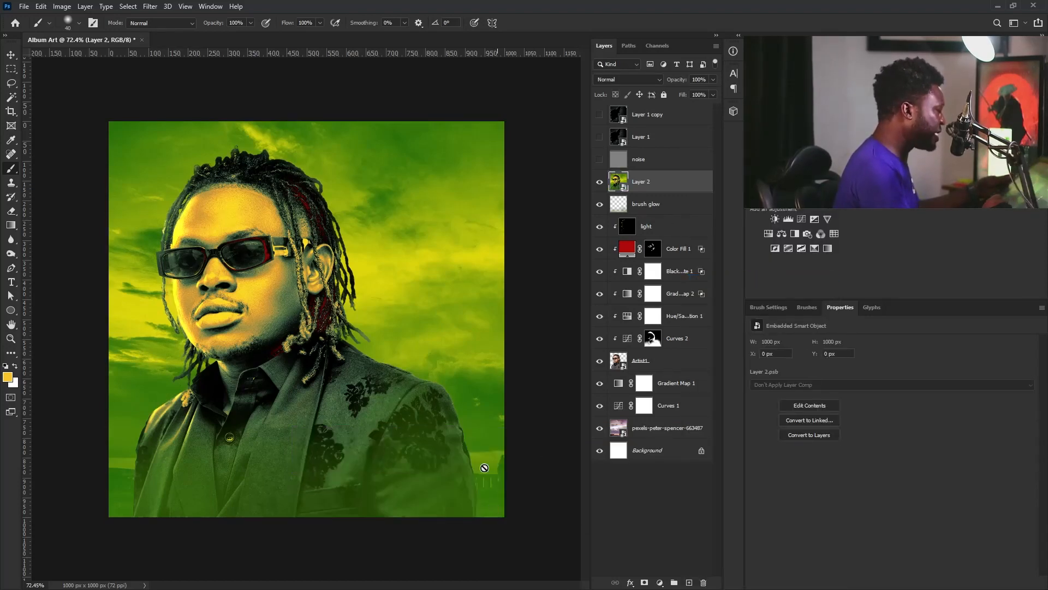
# Add film grain to Layer 2 in the Camera Raw Filter's Effects settings
pyautogui.click(150, 6)
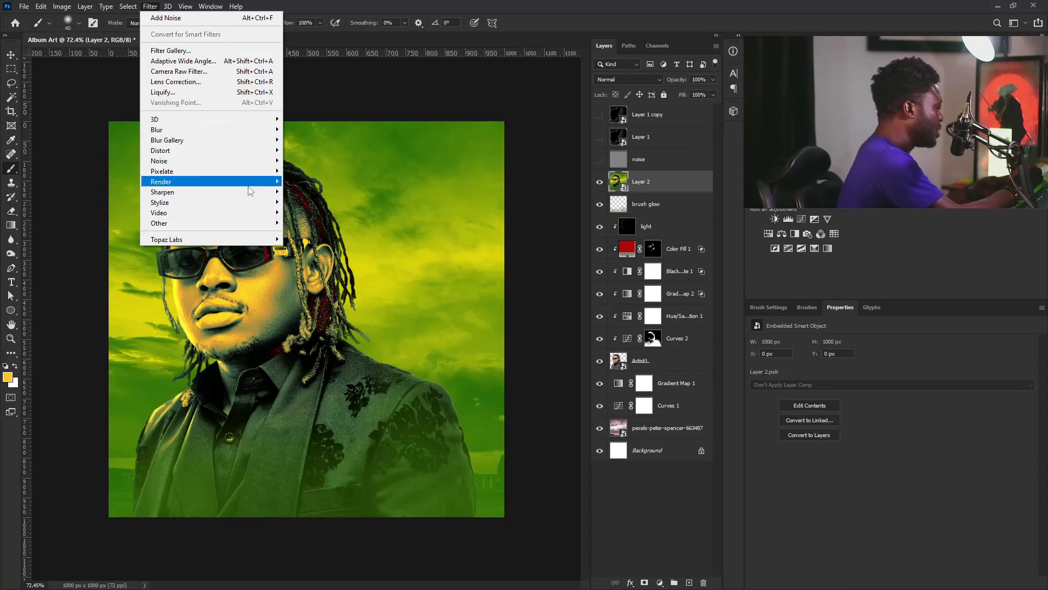
pyautogui.click(237, 75)
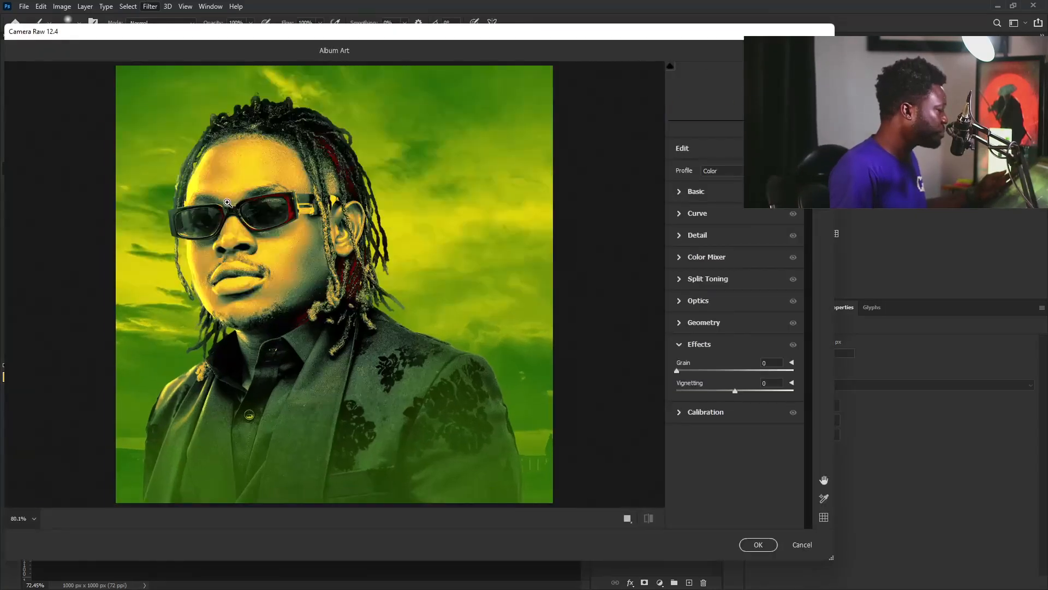
pyautogui.doubleClick(688, 35)
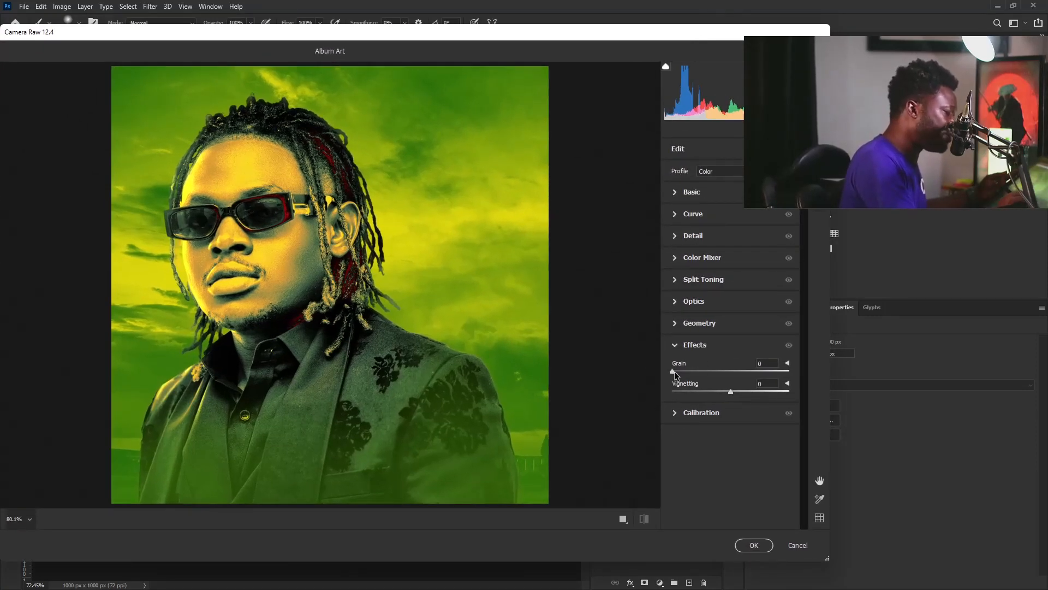
pyautogui.moveTo(676, 371); pyautogui.dragTo(717, 396)
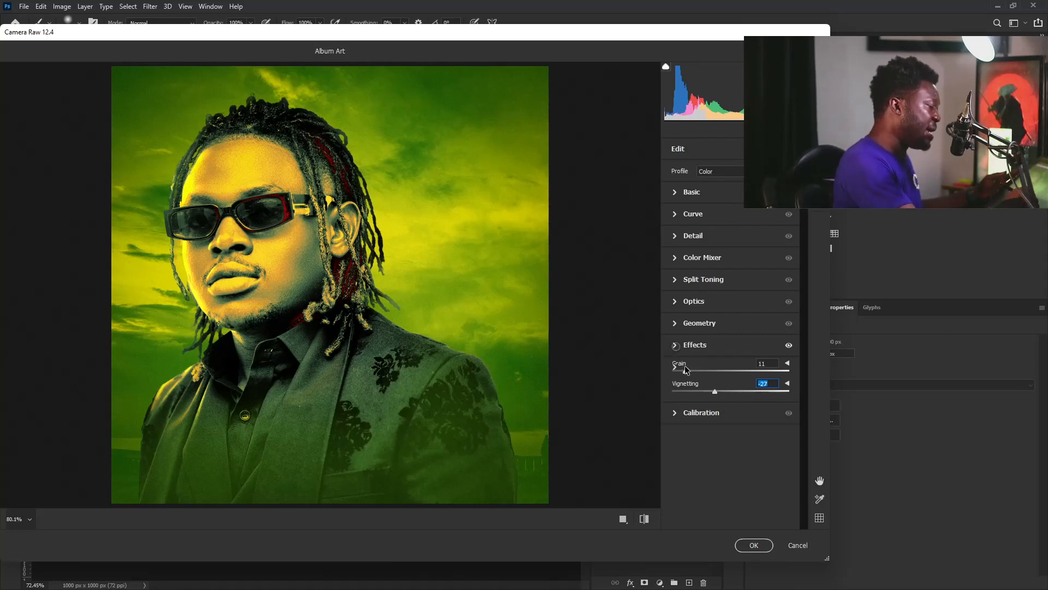
pyautogui.click(694, 344)
# Raise Camera Raw sharpening to 47 and vibrance to +16, then apply the filter
pyautogui.click(693, 236)
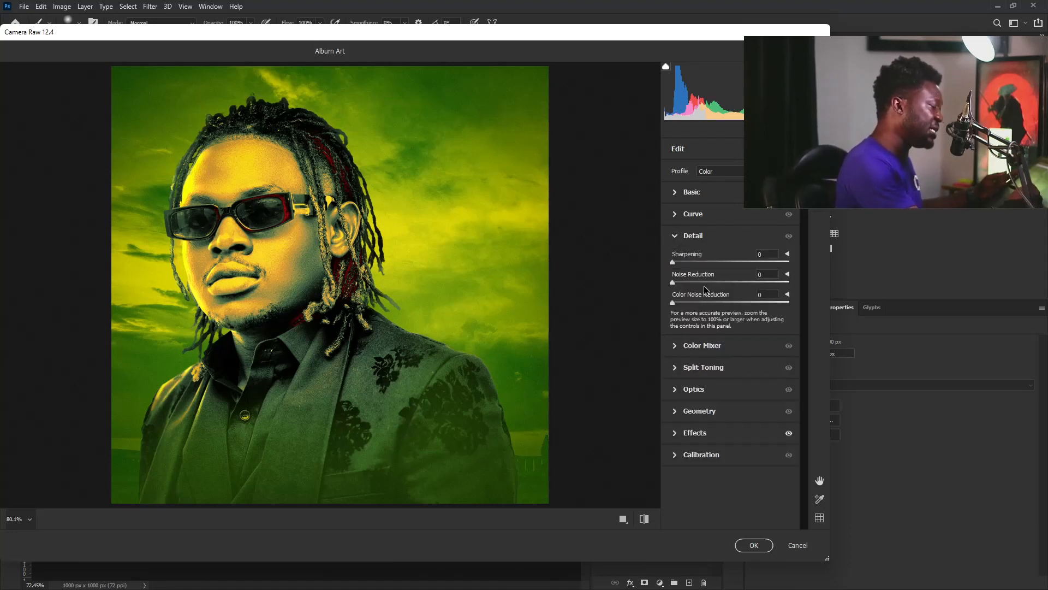
pyautogui.moveTo(673, 261); pyautogui.dragTo(709, 264)
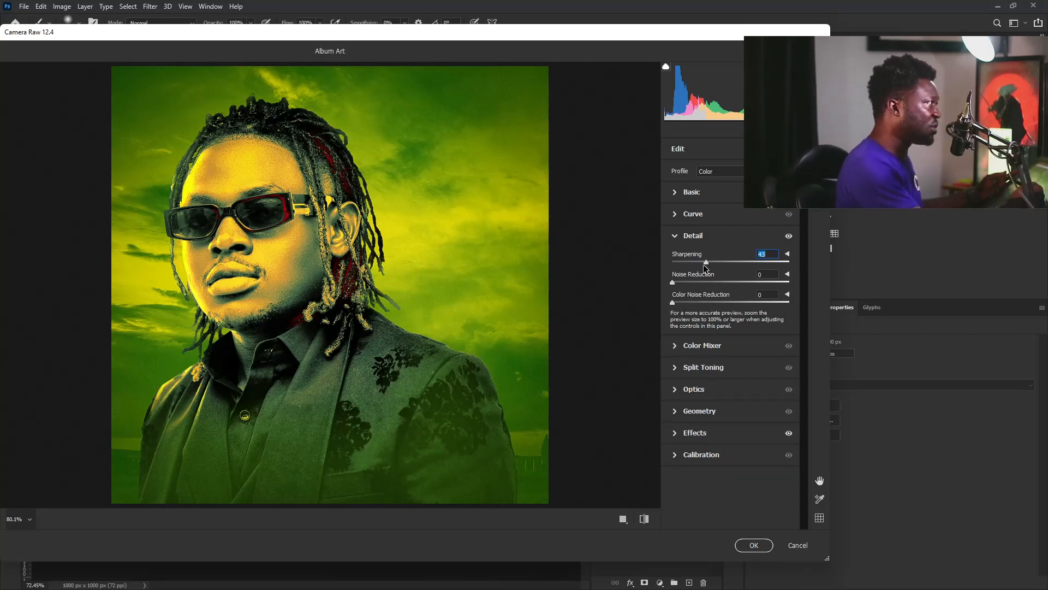
pyautogui.moveTo(707, 265); pyautogui.dragTo(710, 264)
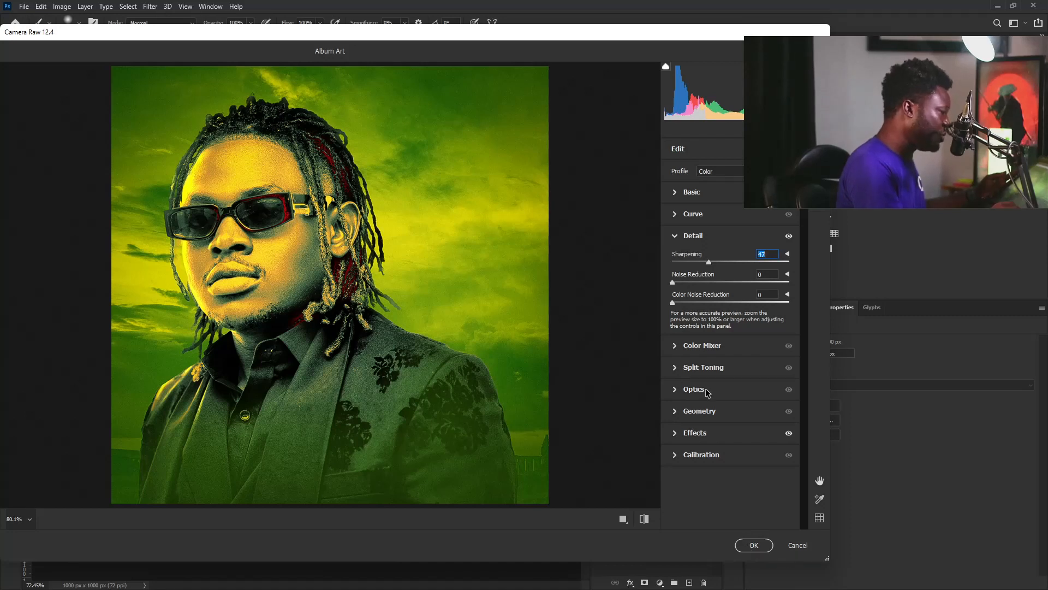
pyautogui.click(684, 234)
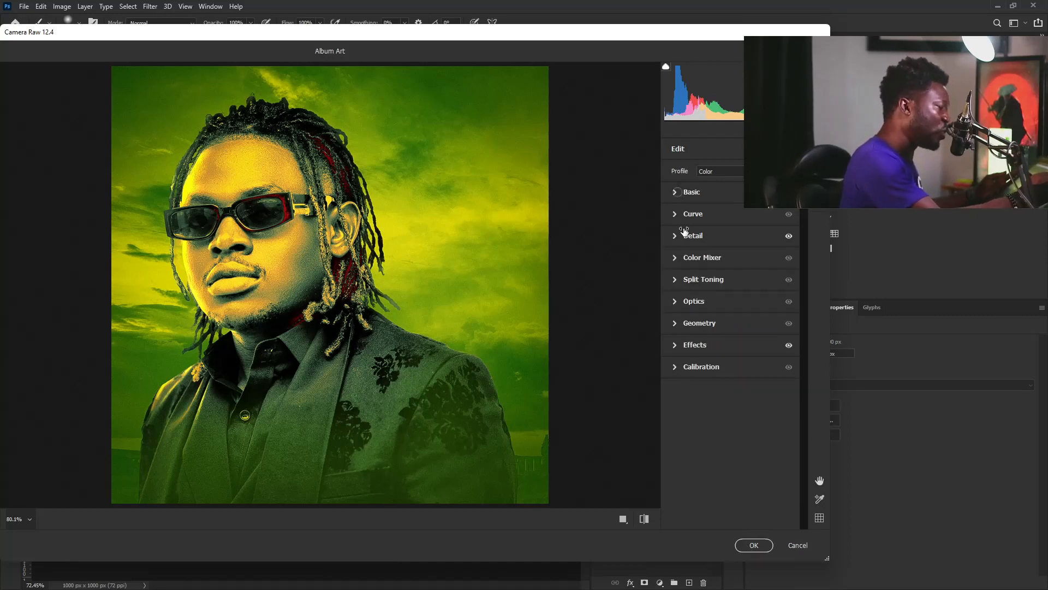
pyautogui.click(679, 194)
pyautogui.moveTo(732, 453); pyautogui.dragTo(741, 452)
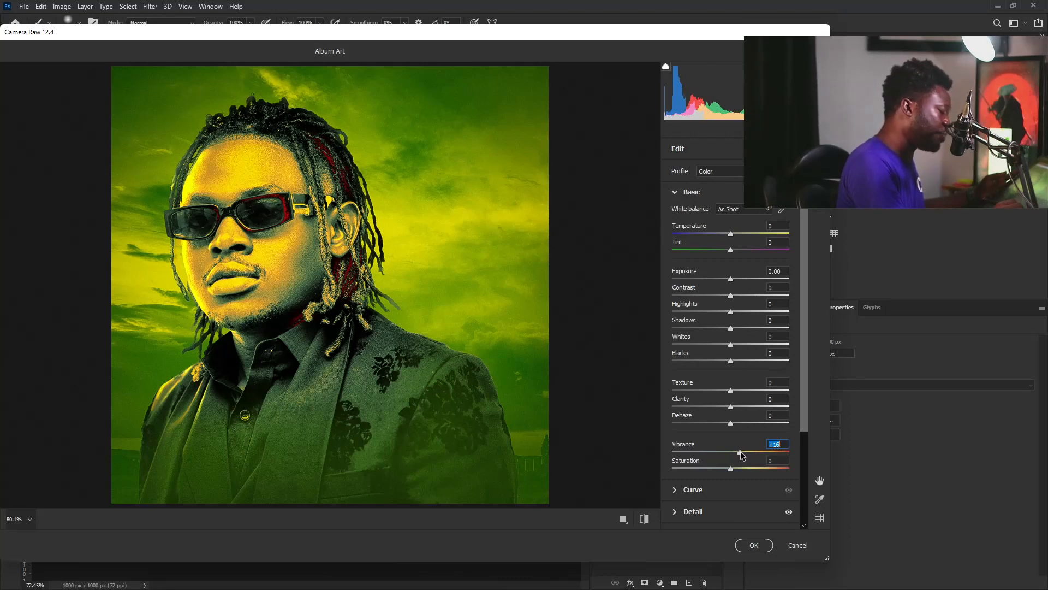
pyautogui.click(756, 544)
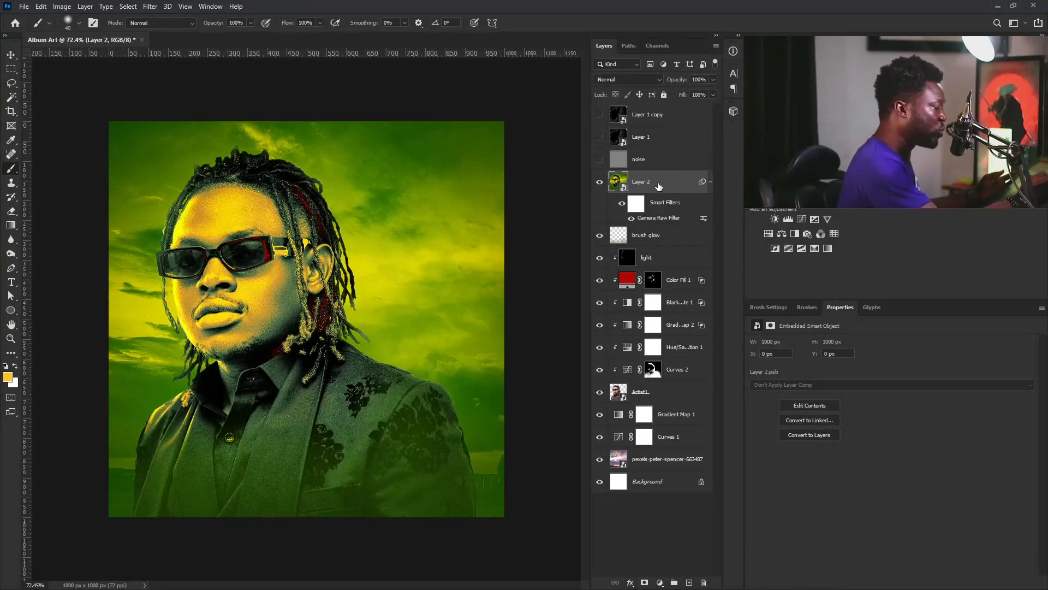
# Duplicate Layer 2, rasterize the copy and name it 'blur'
pyautogui.moveTo(667, 183); pyautogui.dragTo(689, 582)
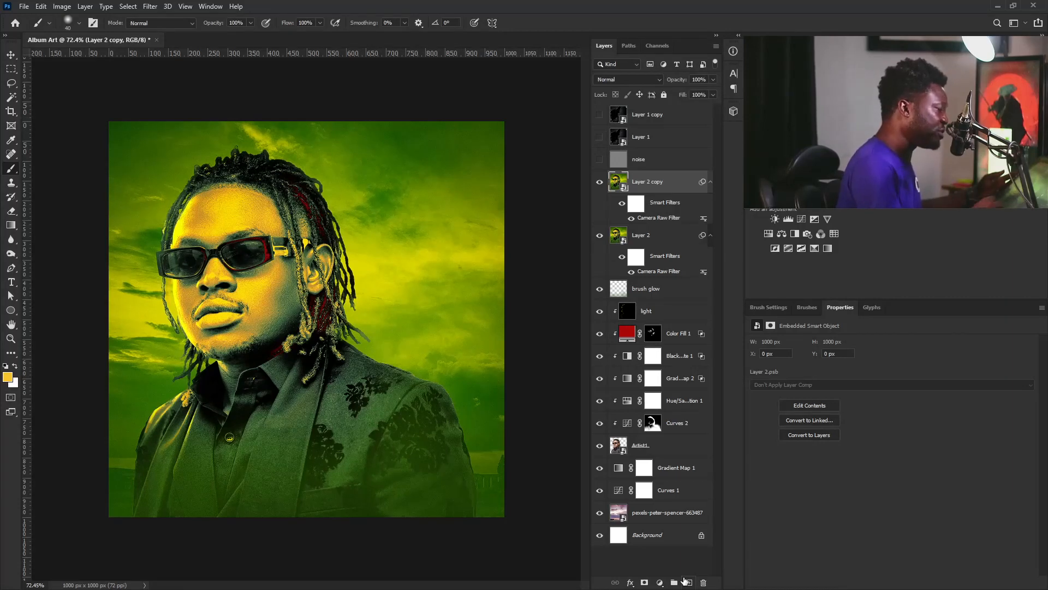
pyautogui.rightClick(669, 185)
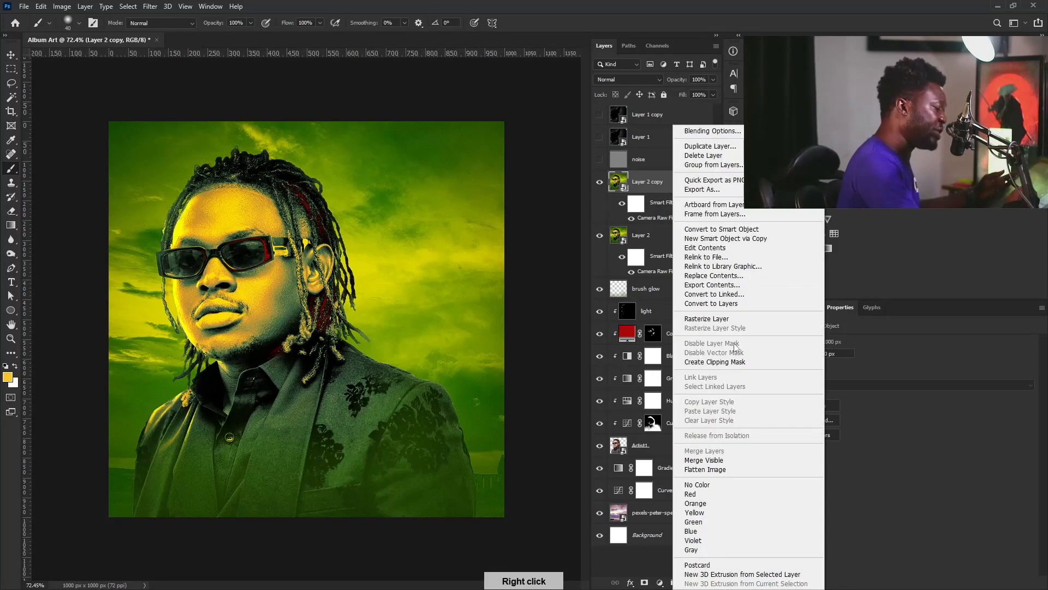
pyautogui.click(718, 320)
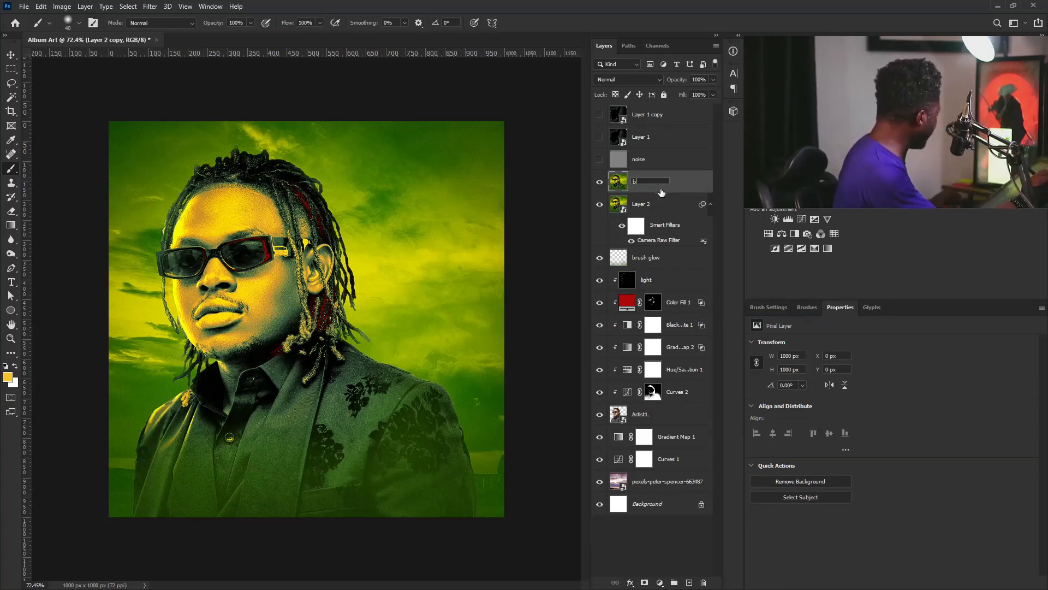
pyautogui.press('Return')
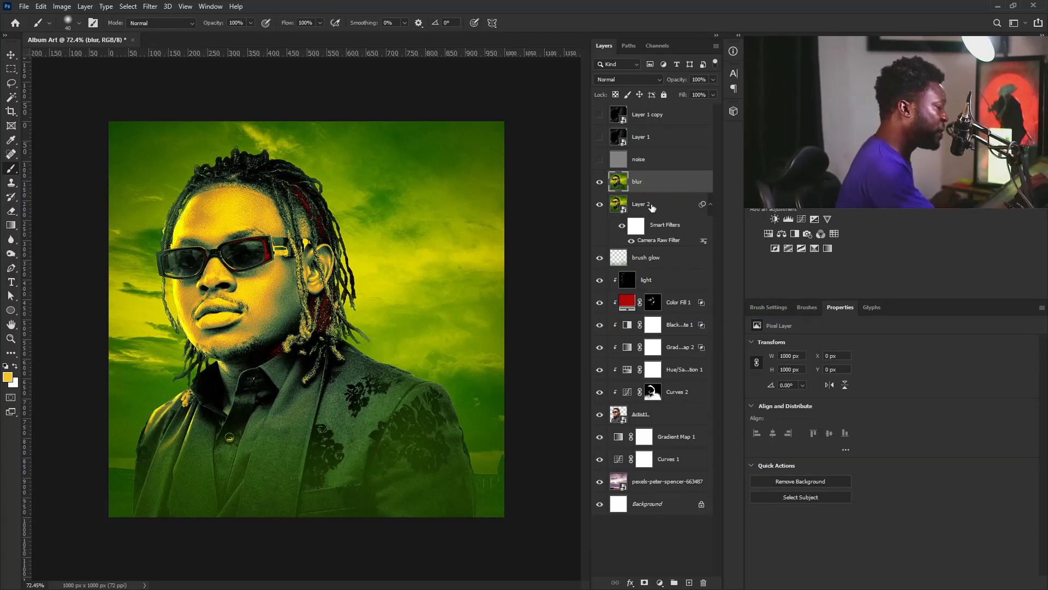
# Rename Layer 2 to 'Sharp' and reselect the blur layer
pyautogui.click(645, 206)
pyautogui.doubleClick(650, 207)
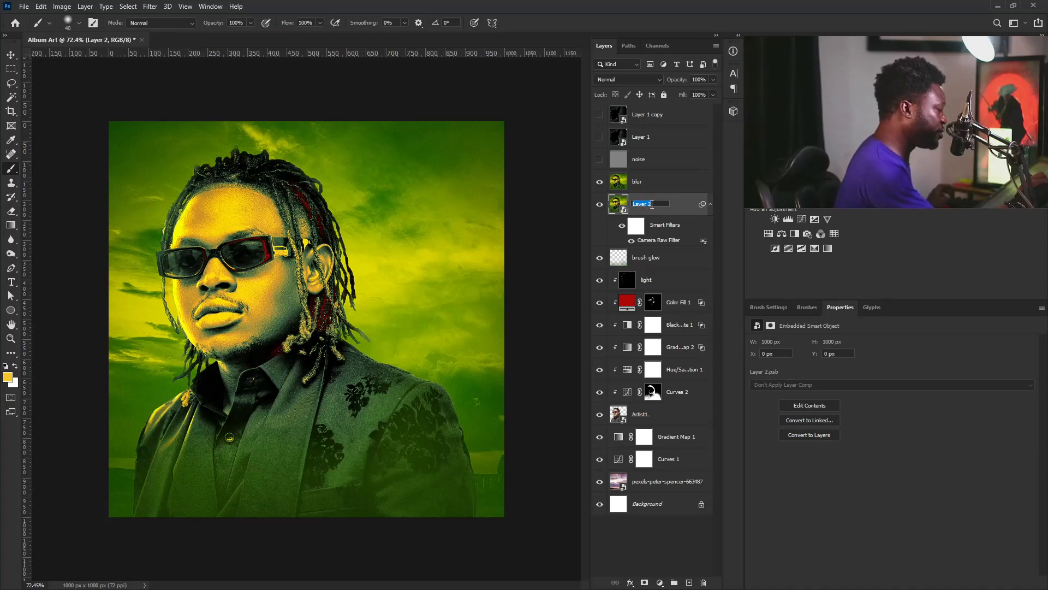
pyautogui.write('Sharp')
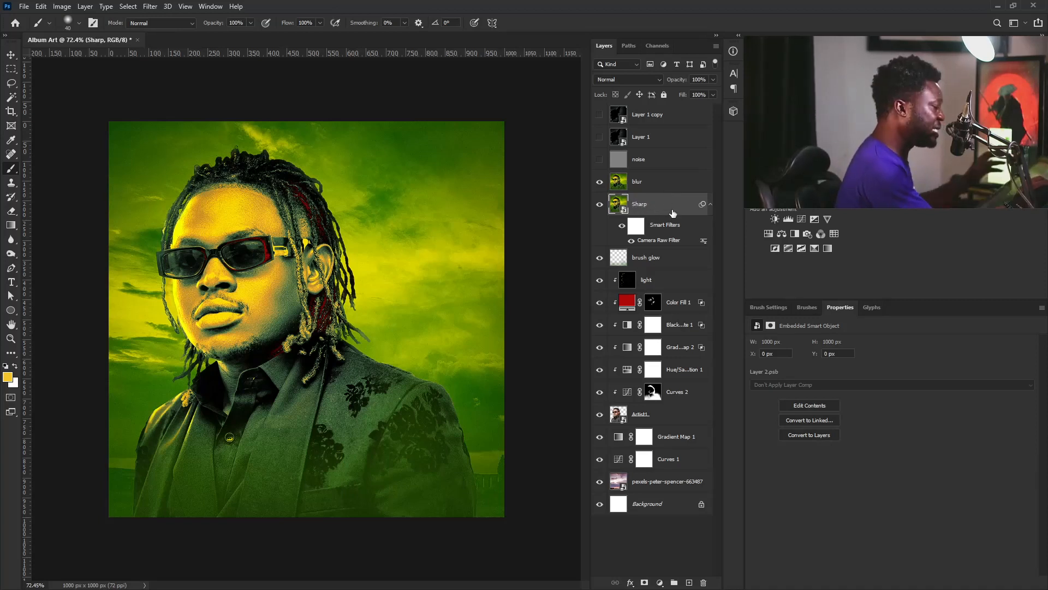
pyautogui.click(655, 181)
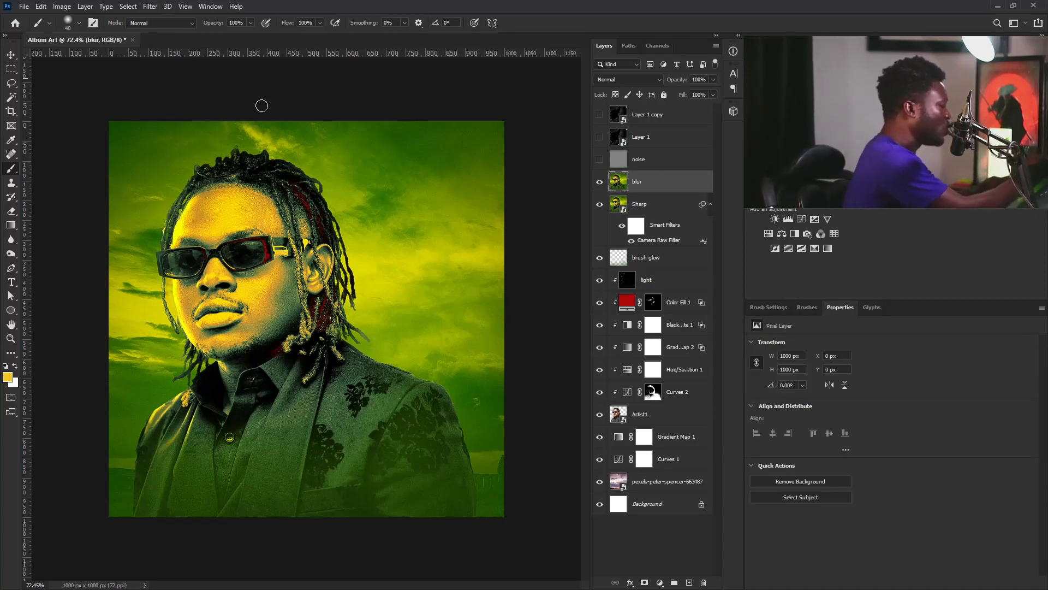
pyautogui.rightClick(677, 181)
# Convert the blur layer to a smart object and apply a Field Blur of about 3 px
pyautogui.click(747, 280)
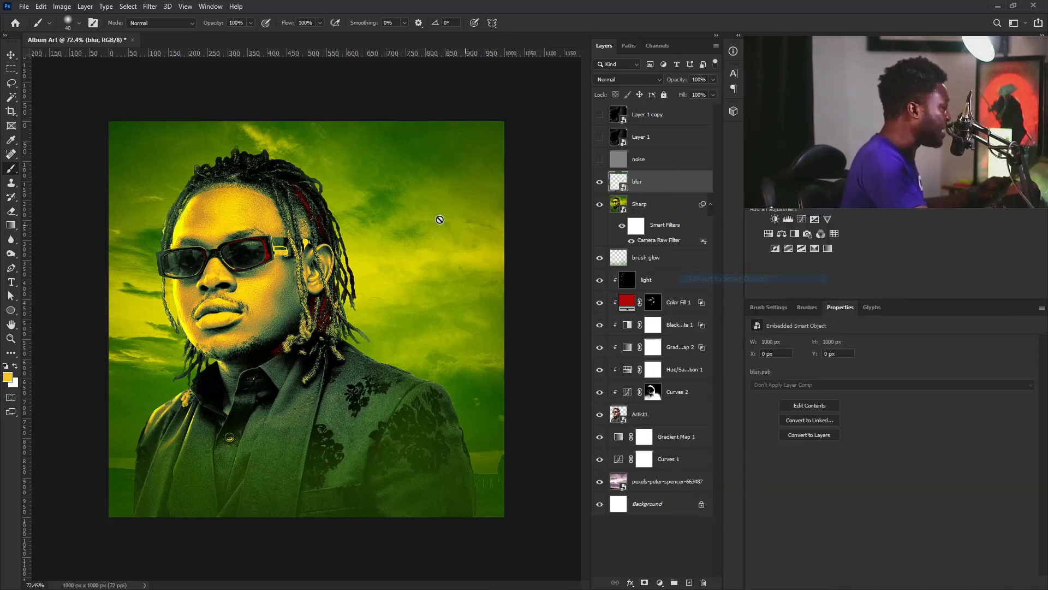
pyautogui.click(148, 6)
pyautogui.moveTo(273, 140)
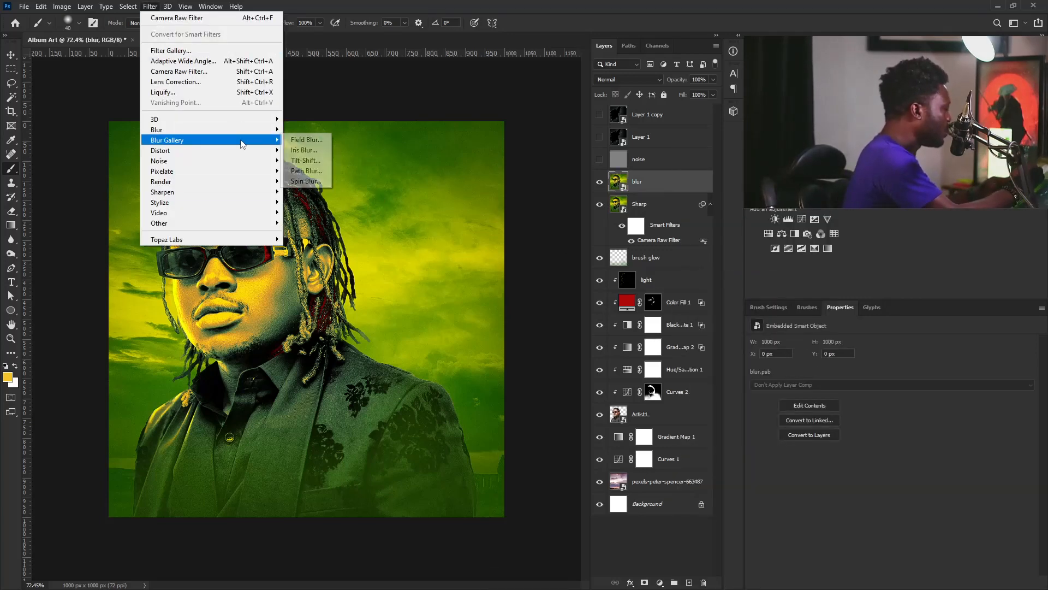
pyautogui.click(305, 139)
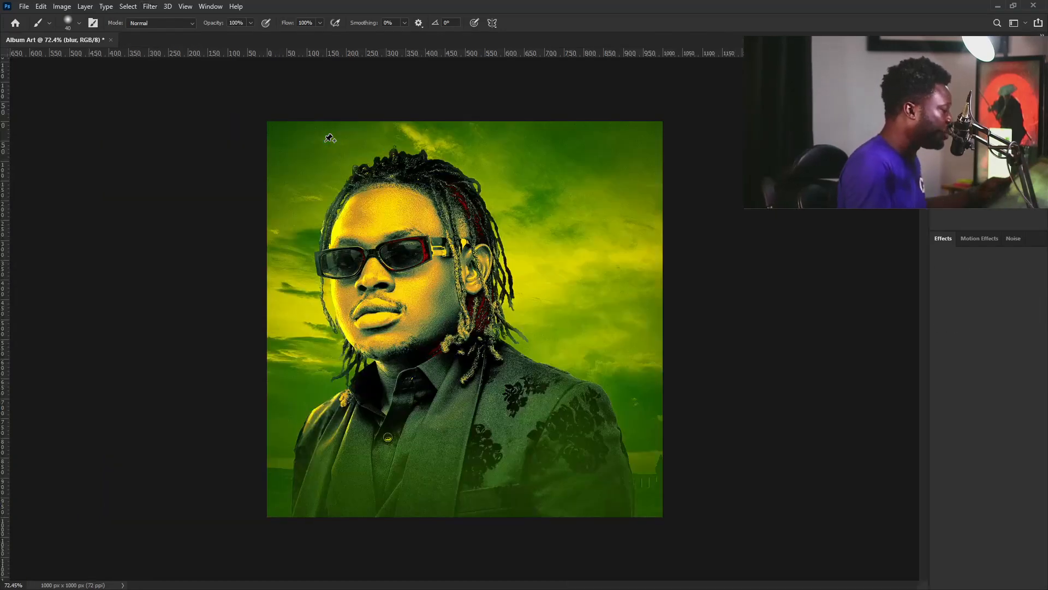
pyautogui.moveTo(966, 87); pyautogui.dragTo(954, 87)
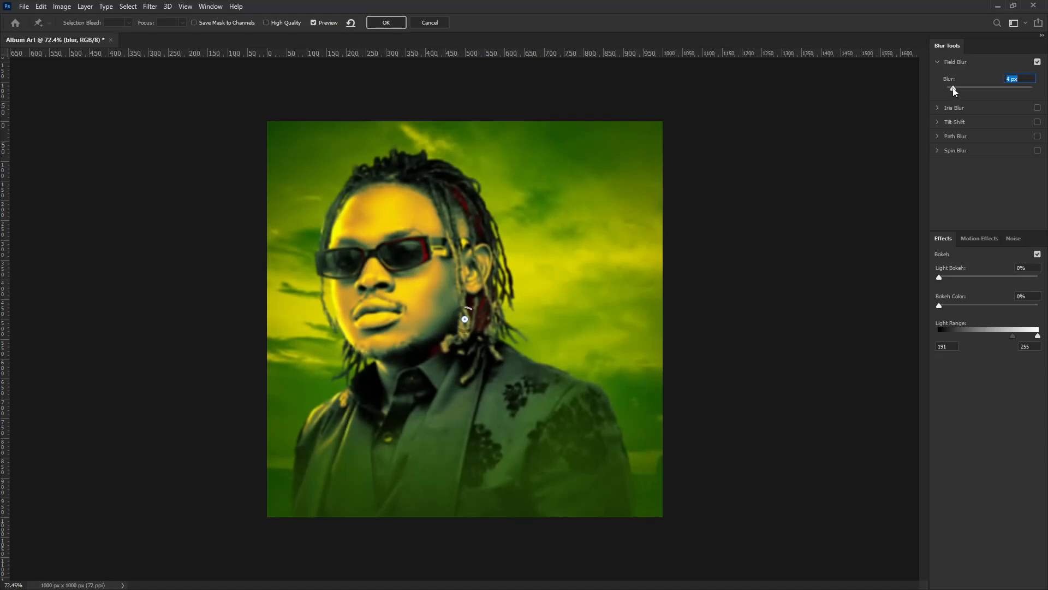
pyautogui.click(386, 23)
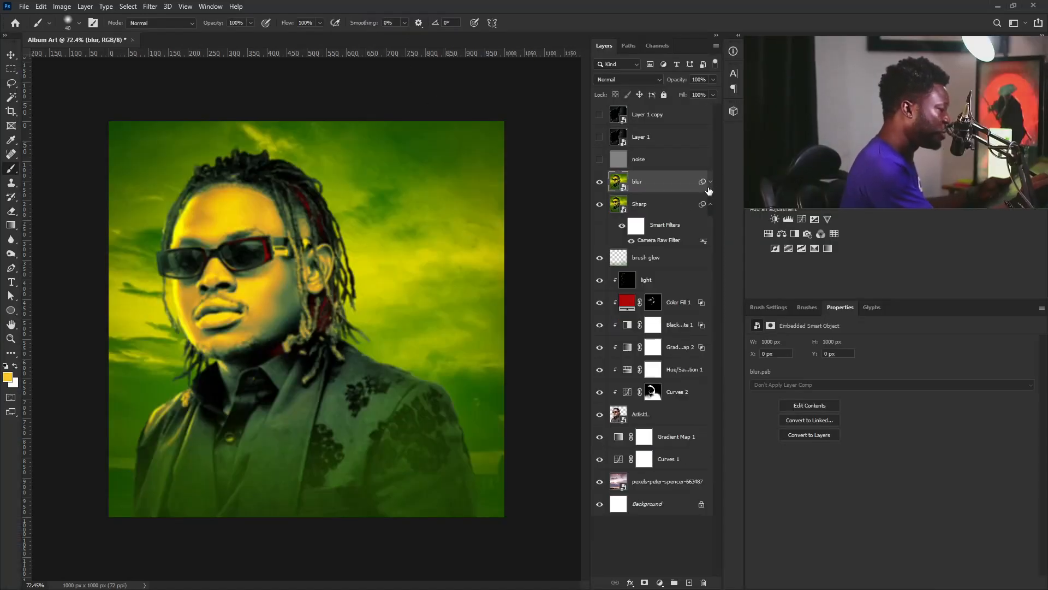
# Show Layer 1, Layer 1 copy and the noise layer, then select glass Layer 1
pyautogui.click(600, 136)
pyautogui.click(600, 115)
pyautogui.click(600, 159)
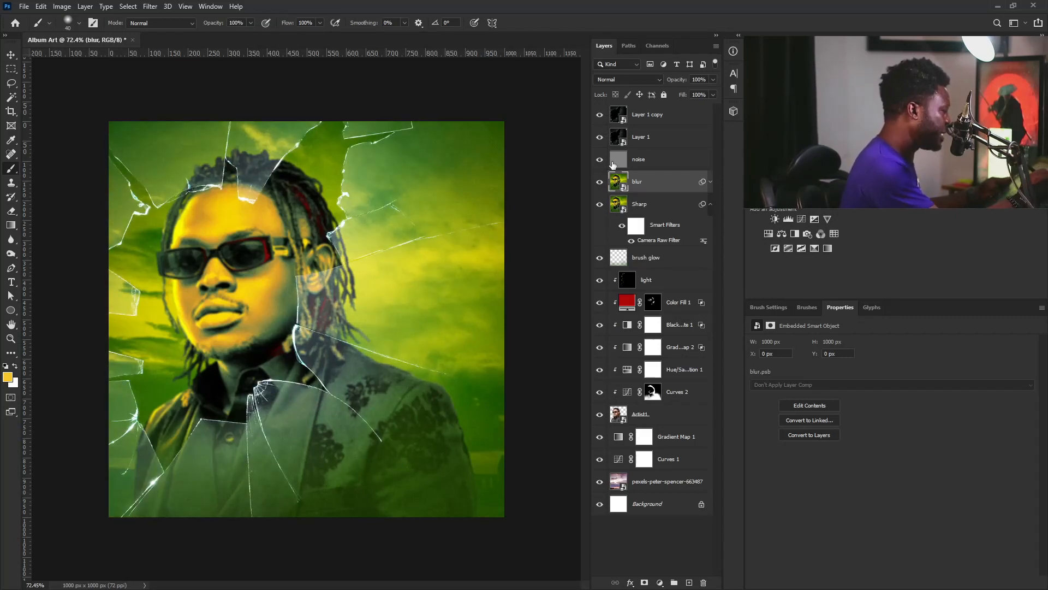
pyautogui.click(642, 136)
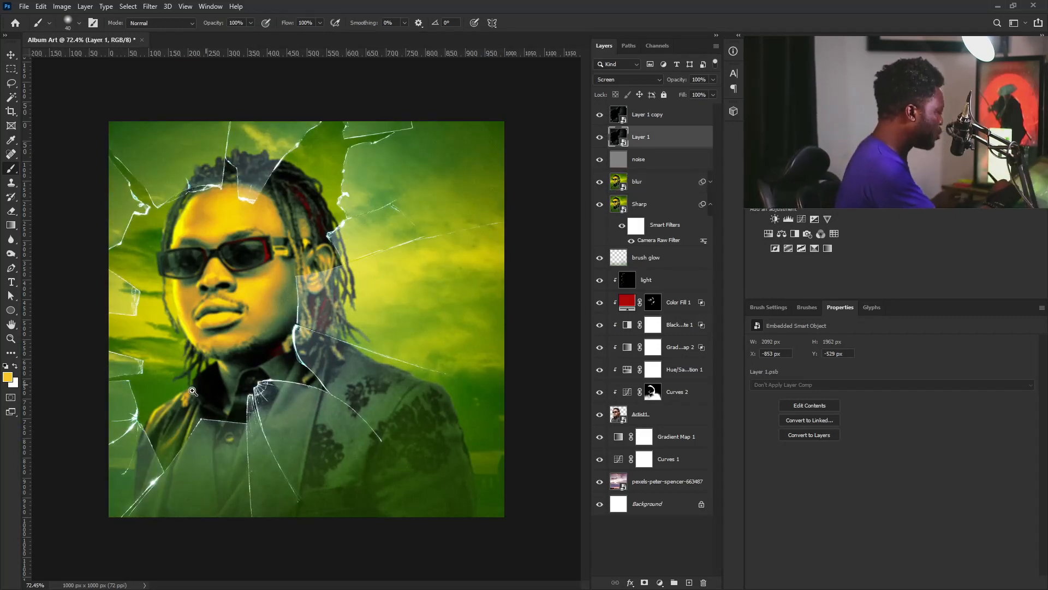
# Zoom in on the lower glass cracks and set the Pen tool to Path mode
pyautogui.hotkey('ctrl', '+')
pyautogui.hotkey('ctrl', '+')
pyautogui.moveTo(199, 438); pyautogui.dragTo(351, 375)
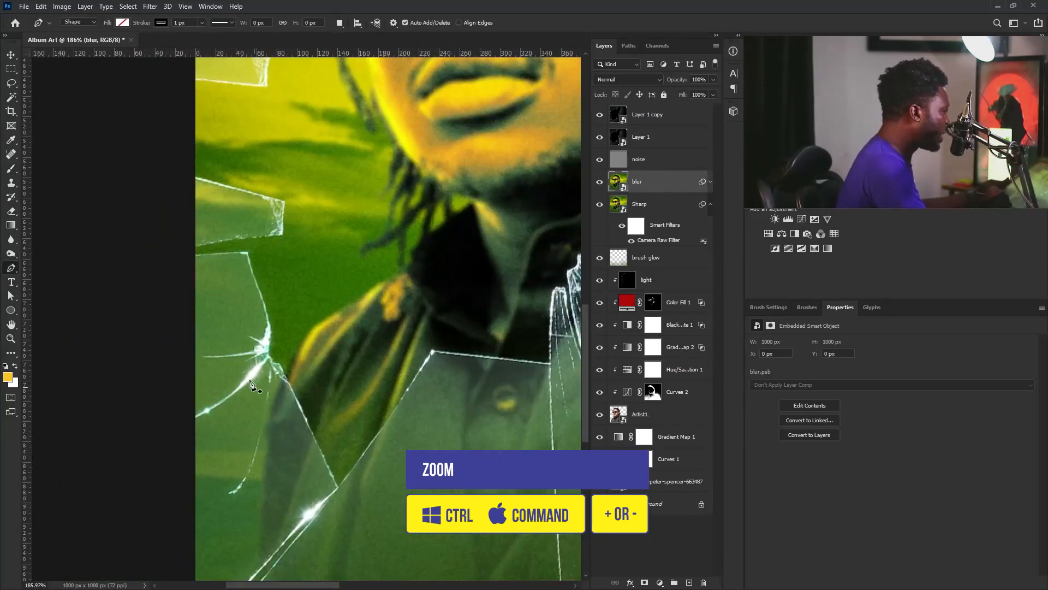
pyautogui.click(91, 29)
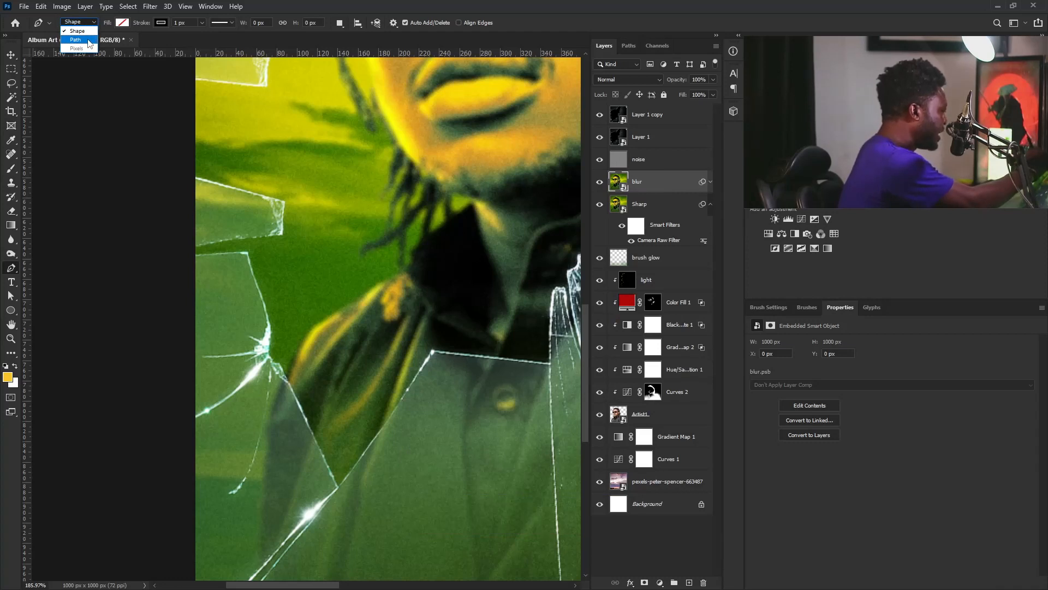
pyautogui.click(87, 40)
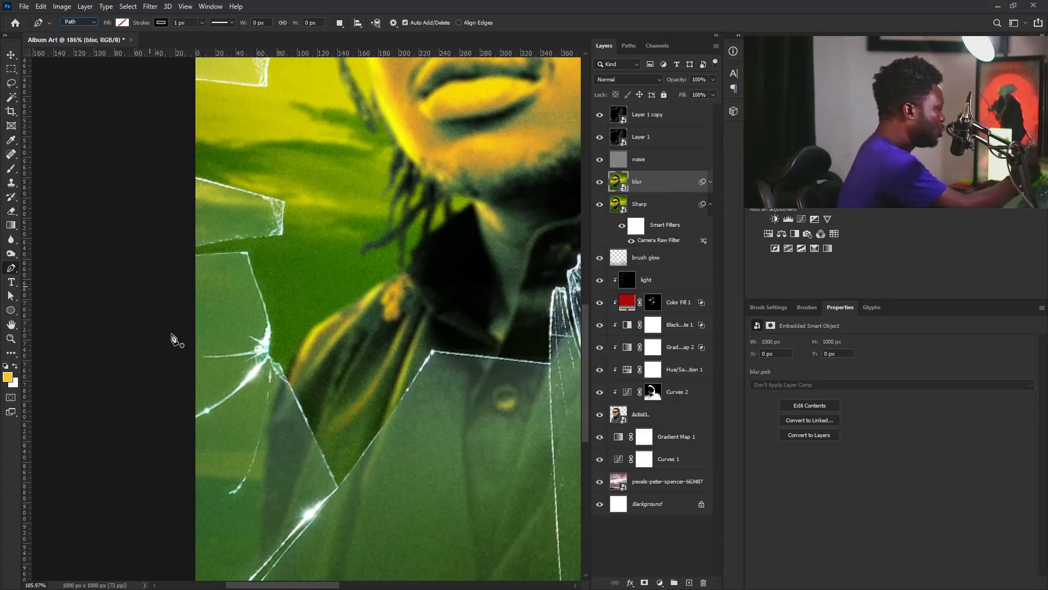
# Start the pen path at a glass crack corner and anchor it up the left glass edge
pyautogui.click(338, 486)
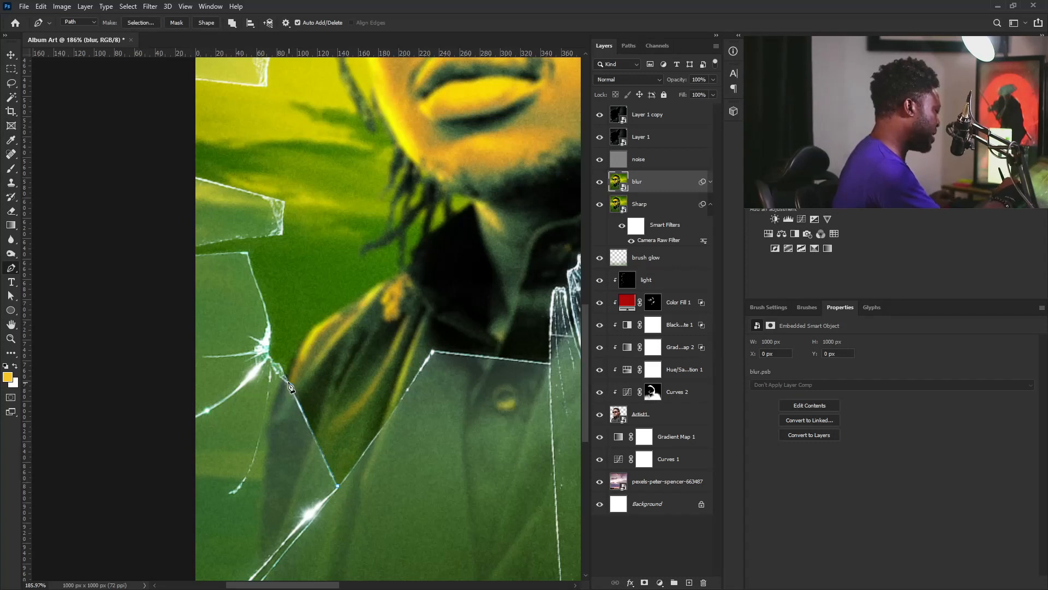
pyautogui.moveTo(270, 330); pyautogui.dragTo(299, 449)
pyautogui.click(291, 415)
pyautogui.click(278, 374)
pyautogui.click(224, 376)
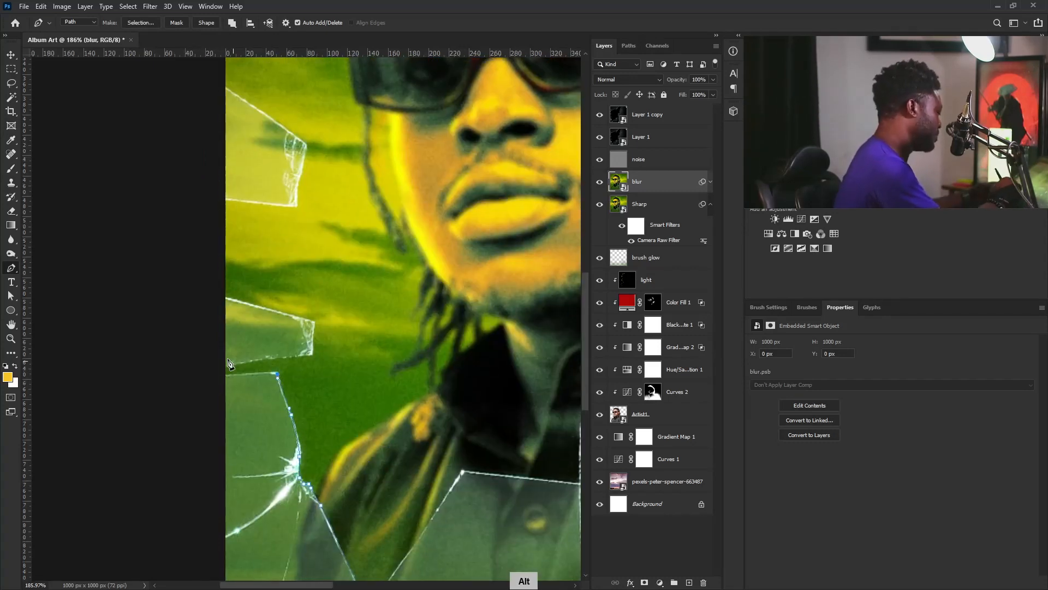
pyautogui.click(226, 367)
pyautogui.click(314, 321)
pyautogui.click(221, 296)
pyautogui.hotkey('ctrl', 'z')
pyautogui.click(221, 297)
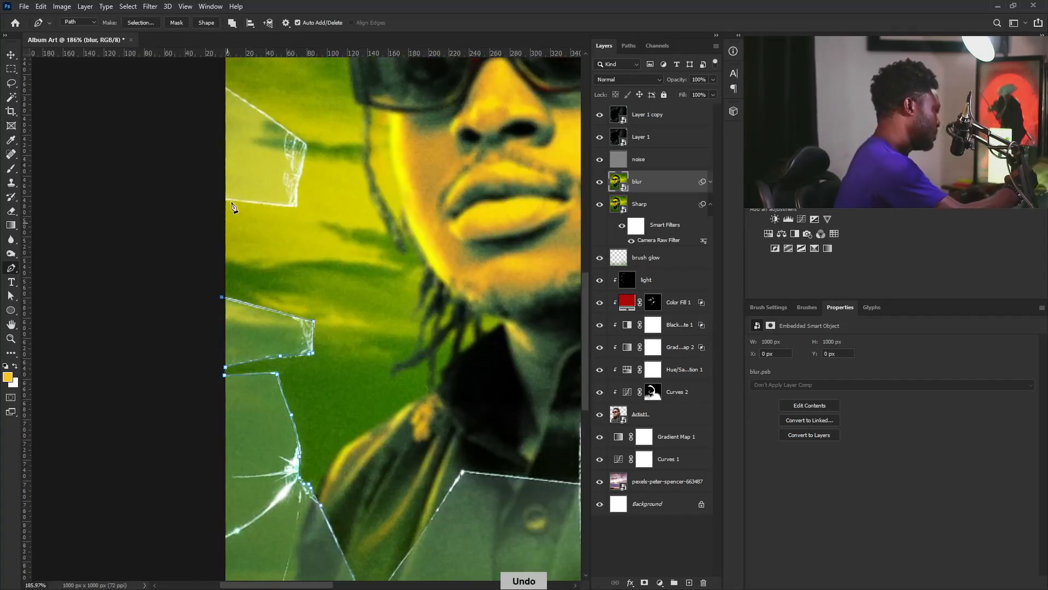
pyautogui.click(220, 197)
pyautogui.click(231, 200)
pyautogui.click(297, 205)
pyautogui.click(306, 144)
# Continue anchoring the path along the glass shard edges and across the upper shard
pyautogui.moveTo(306, 146); pyautogui.dragTo(383, 379)
pyautogui.click(287, 311)
pyautogui.click(299, 272)
pyautogui.click(334, 252)
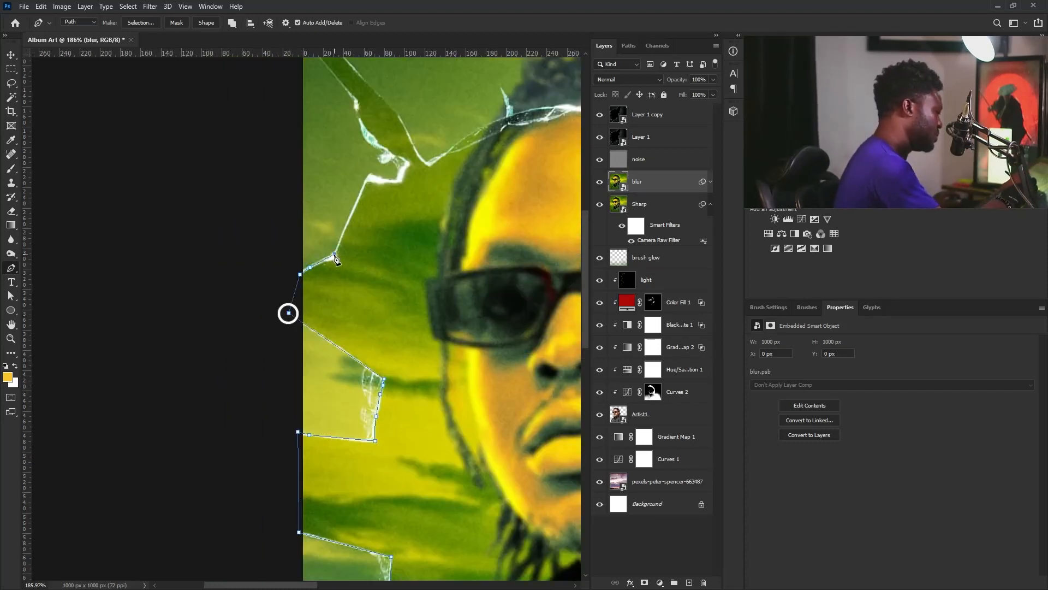
pyautogui.moveTo(335, 252); pyautogui.dragTo(308, 417)
pyautogui.click(341, 340)
pyautogui.click(368, 345)
pyautogui.click(339, 292)
pyautogui.click(334, 285)
pyautogui.click(329, 271)
pyautogui.click(328, 260)
pyautogui.moveTo(271, 194); pyautogui.dragTo(291, 265)
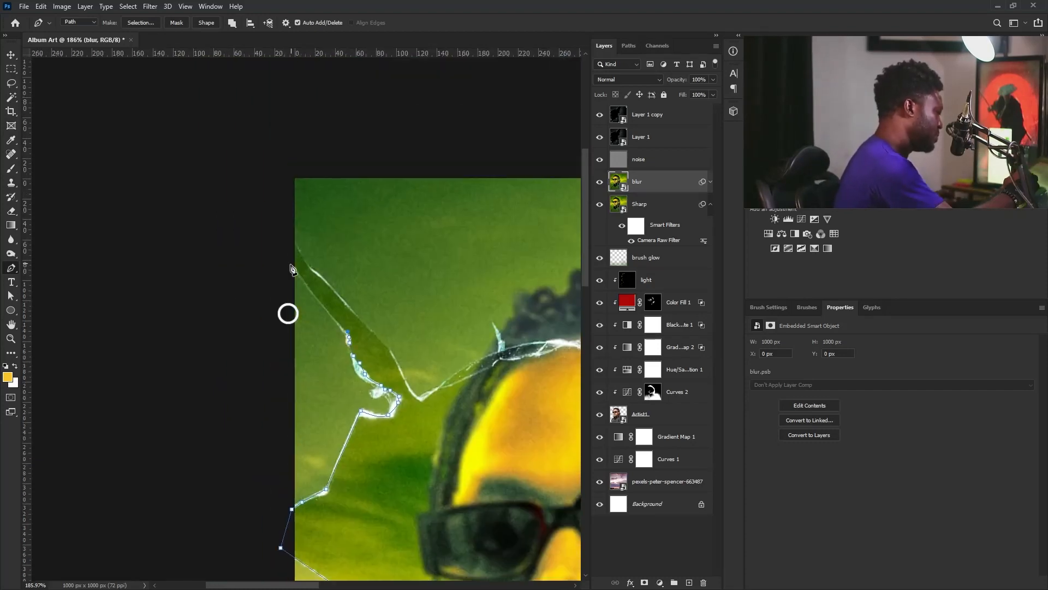
pyautogui.click(392, 350)
pyautogui.click(405, 379)
pyautogui.click(411, 386)
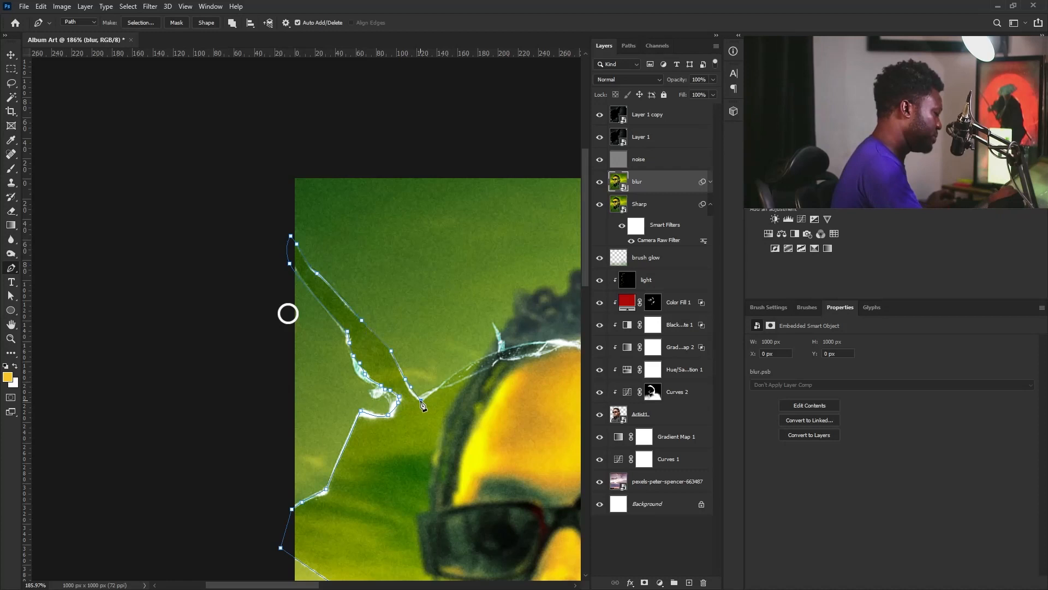
pyautogui.click(490, 367)
pyautogui.click(495, 363)
pyautogui.click(501, 360)
pyautogui.click(527, 355)
pyautogui.click(535, 353)
pyautogui.click(548, 352)
# Trace the path along the cracks through the sky and beside the artist's hair
pyautogui.moveTo(550, 353); pyautogui.dragTo(378, 436)
pyautogui.click(422, 356)
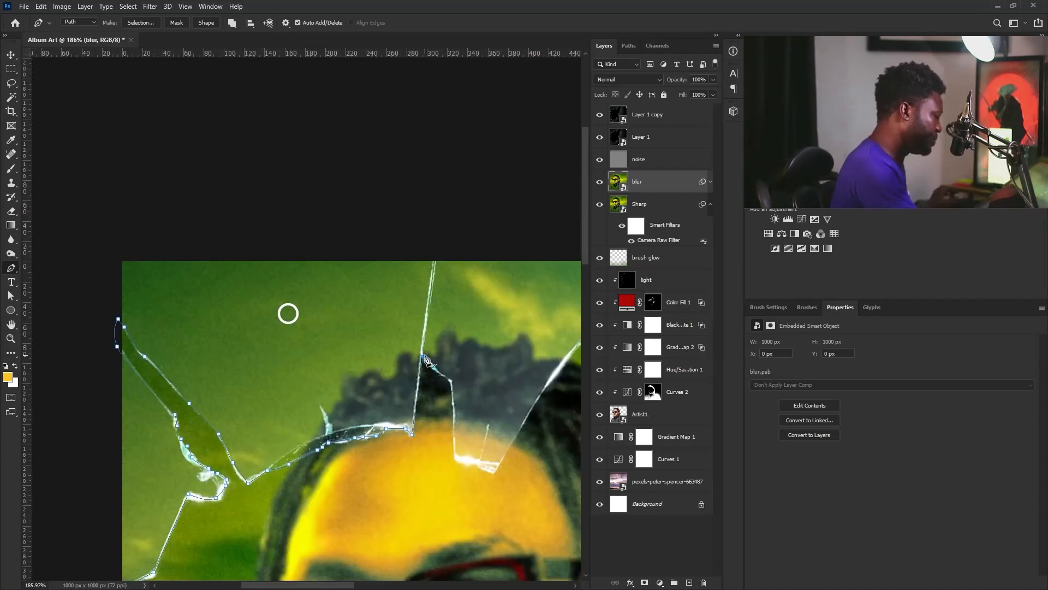
pyautogui.click(431, 363)
pyautogui.click(440, 371)
pyautogui.click(448, 375)
pyautogui.click(452, 381)
pyautogui.moveTo(503, 469); pyautogui.dragTo(330, 491)
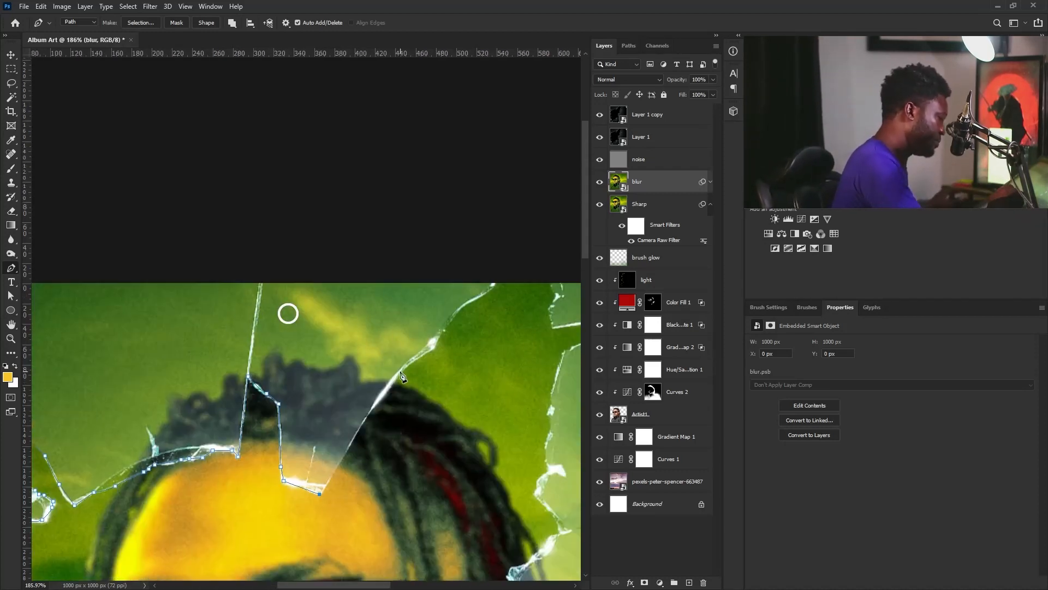
pyautogui.click(376, 397)
pyautogui.click(402, 370)
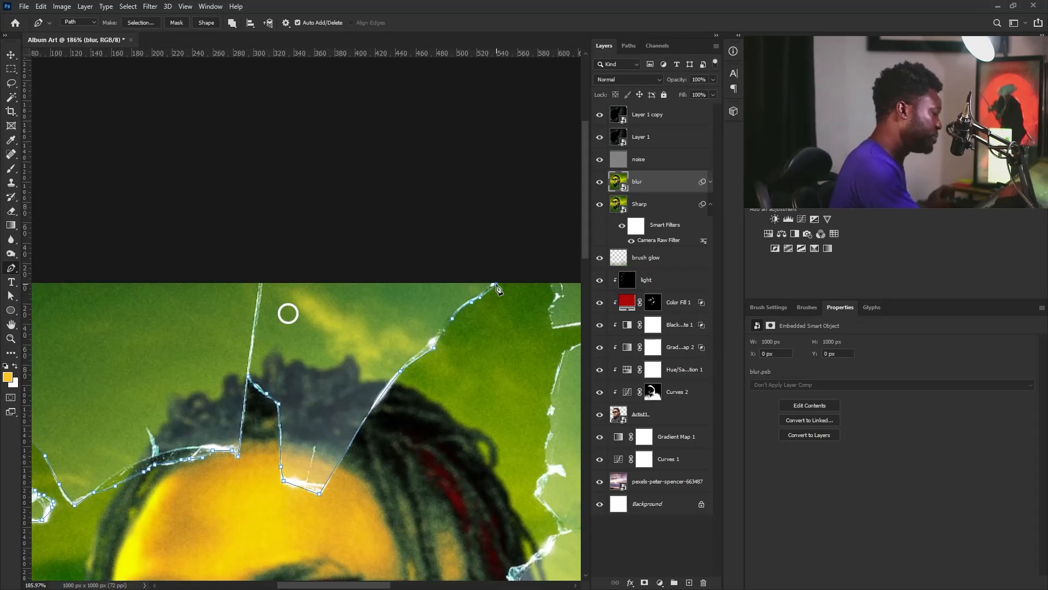
pyautogui.moveTo(501, 306); pyautogui.dragTo(359, 369)
pyautogui.click(412, 339)
pyautogui.click(409, 349)
pyautogui.click(416, 359)
pyautogui.moveTo(515, 378); pyautogui.dragTo(361, 395)
pyautogui.click(388, 388)
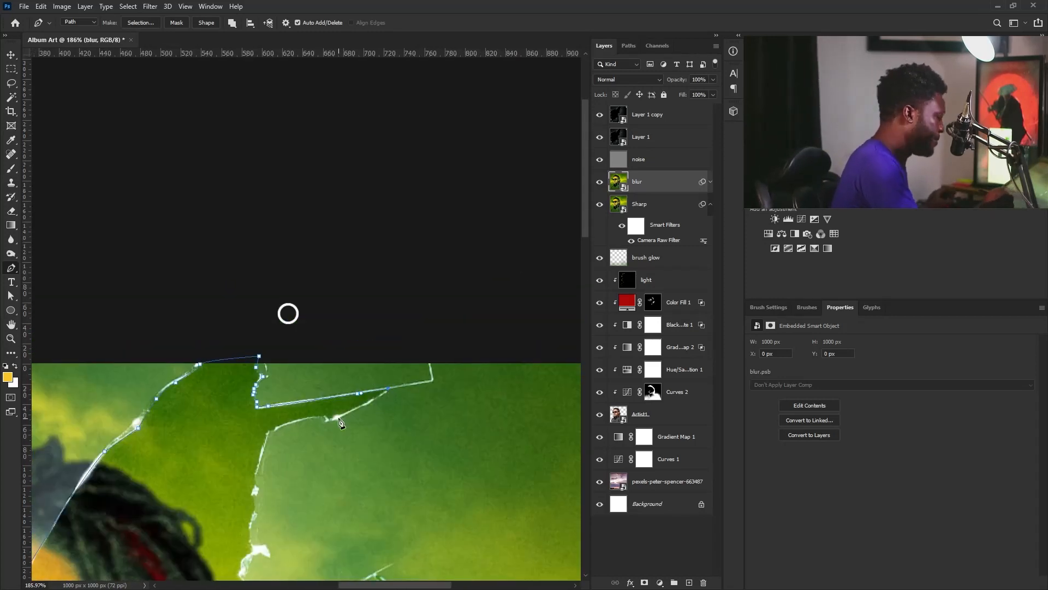
pyautogui.click(290, 424)
pyautogui.click(268, 433)
pyautogui.moveTo(262, 466); pyautogui.dragTo(369, 354)
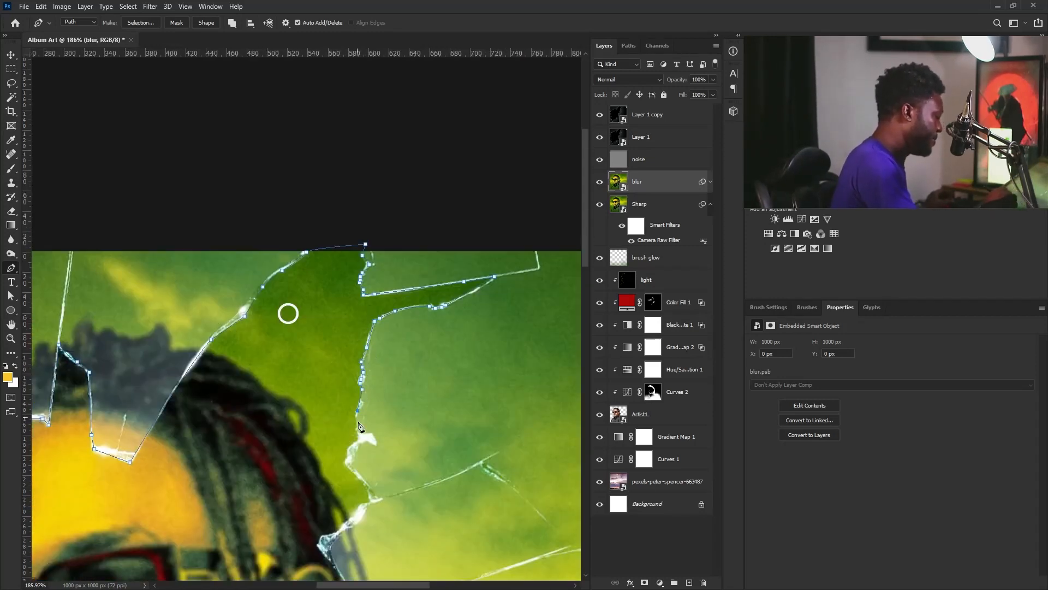
pyautogui.click(368, 488)
pyautogui.moveTo(369, 496); pyautogui.dragTo(431, 406)
pyautogui.click(432, 413)
pyautogui.click(383, 457)
# Trace past the ear, down the shoulder crack and along the collar, closing at the first anchor
pyautogui.moveTo(403, 456); pyautogui.dragTo(375, 357)
pyautogui.click(394, 426)
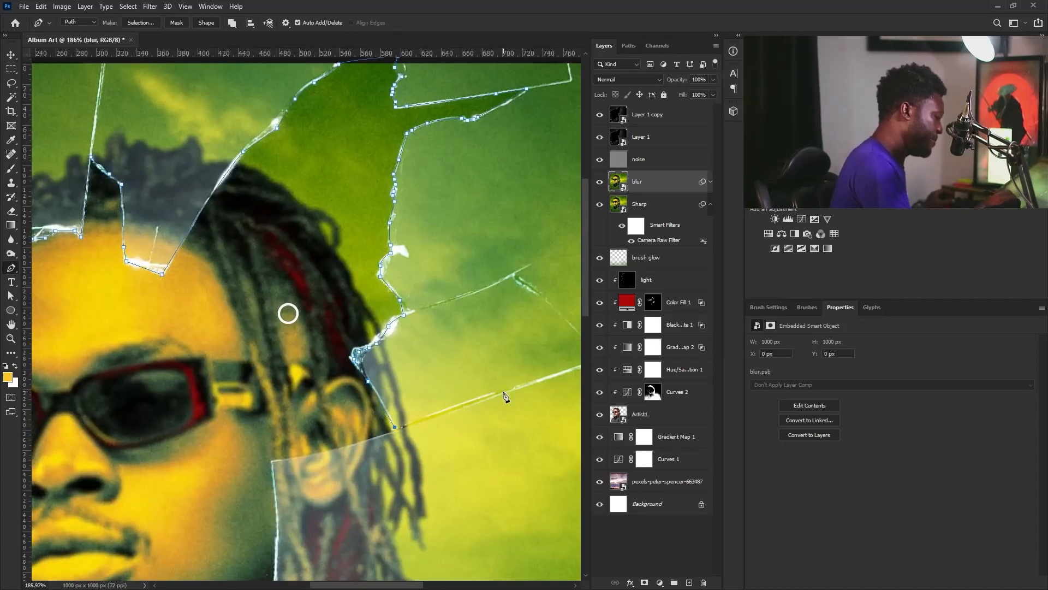
pyautogui.click(527, 383)
pyautogui.click(402, 430)
pyautogui.click(290, 459)
pyautogui.click(271, 460)
pyautogui.moveTo(273, 464); pyautogui.dragTo(420, 280)
pyautogui.click(425, 358)
pyautogui.click(421, 394)
pyautogui.click(505, 430)
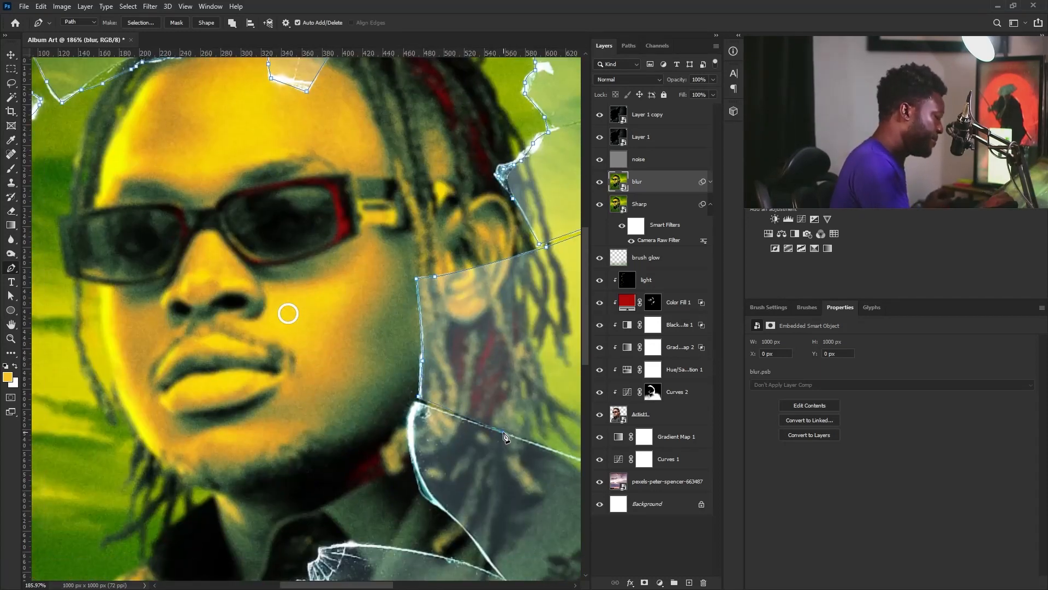
pyautogui.click(418, 400)
pyautogui.moveTo(419, 415); pyautogui.dragTo(364, 315)
pyautogui.click(449, 473)
pyautogui.click(354, 448)
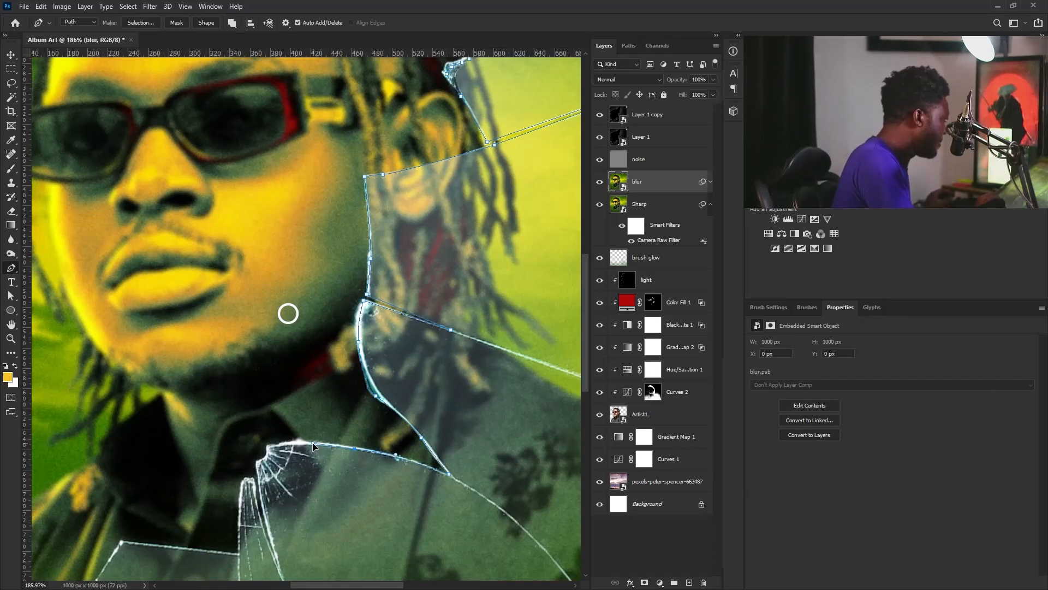
pyautogui.click(266, 447)
pyautogui.moveTo(261, 501); pyautogui.dragTo(338, 408)
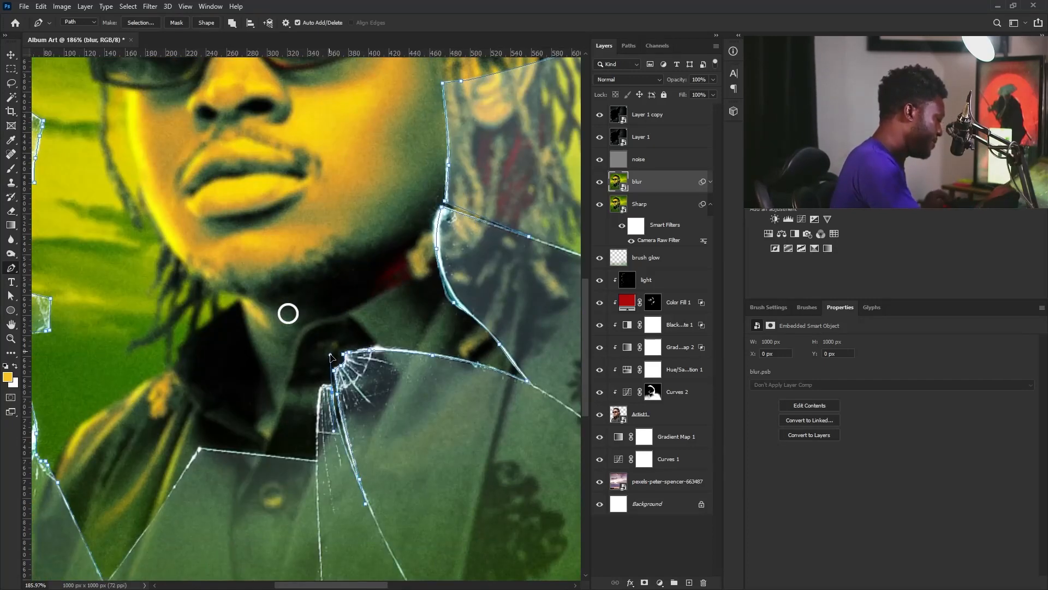
pyautogui.click(200, 449)
pyautogui.moveTo(203, 452); pyautogui.dragTo(387, 361)
pyautogui.click(320, 495)
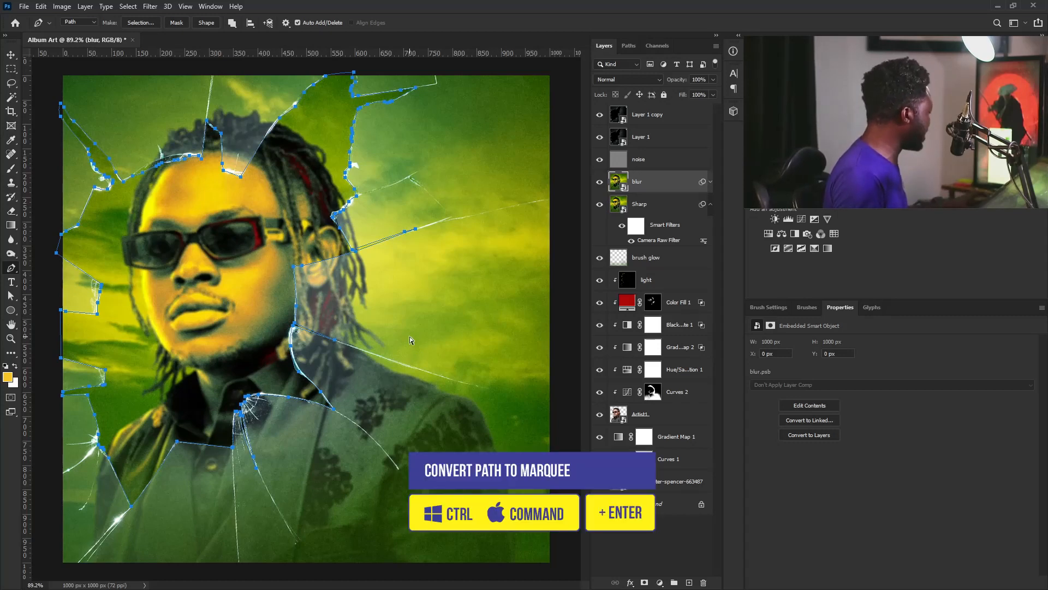
# Load the closed path as a selection and use it as the blur layer's mask
pyautogui.hotkey('ctrl', 'Return')
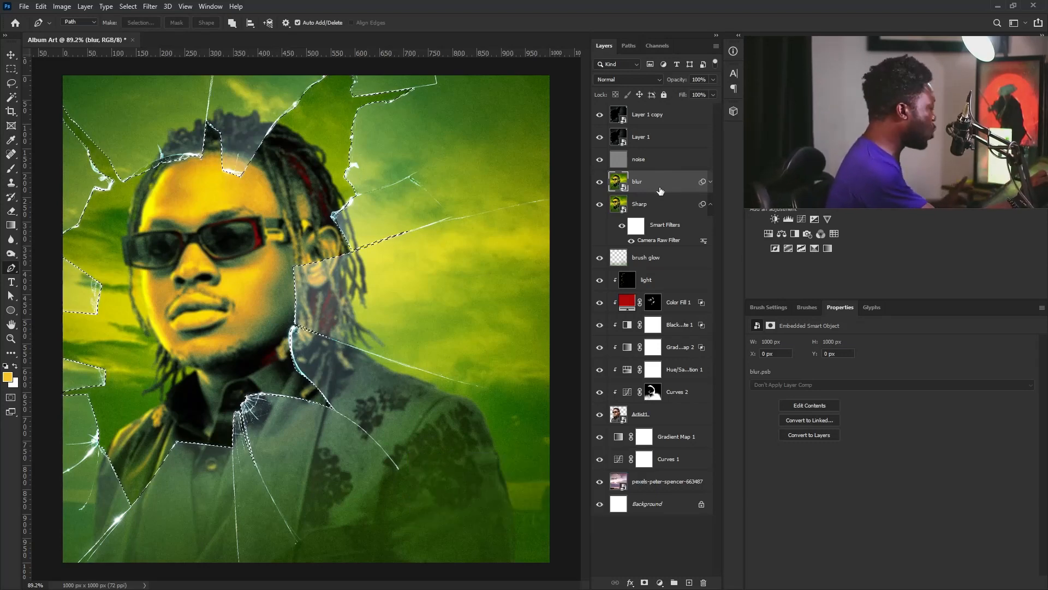
pyautogui.click(644, 583)
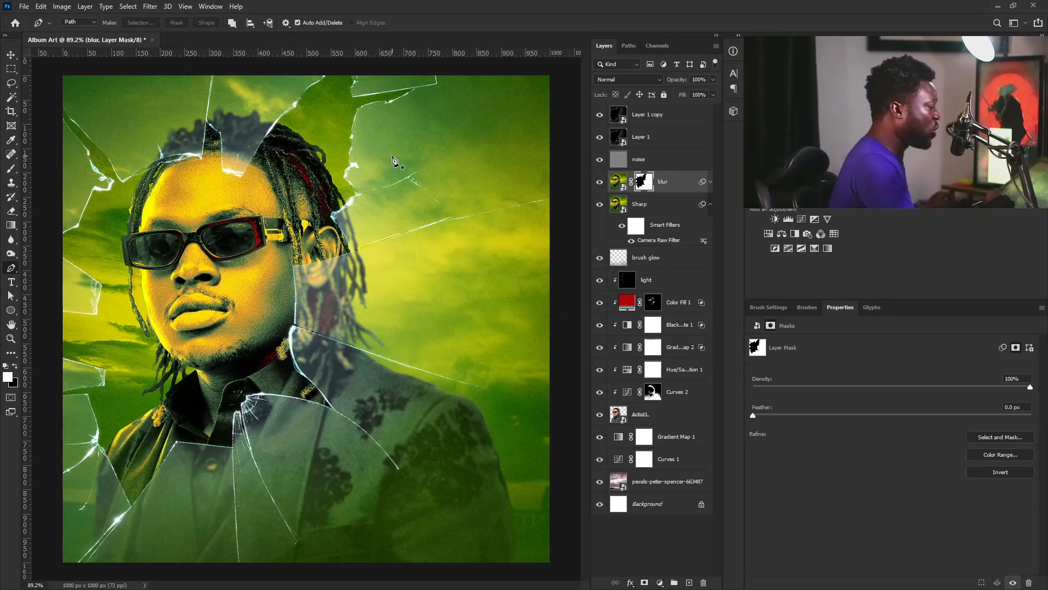
pyautogui.moveTo(438, 276); pyautogui.dragTo(405, 311)
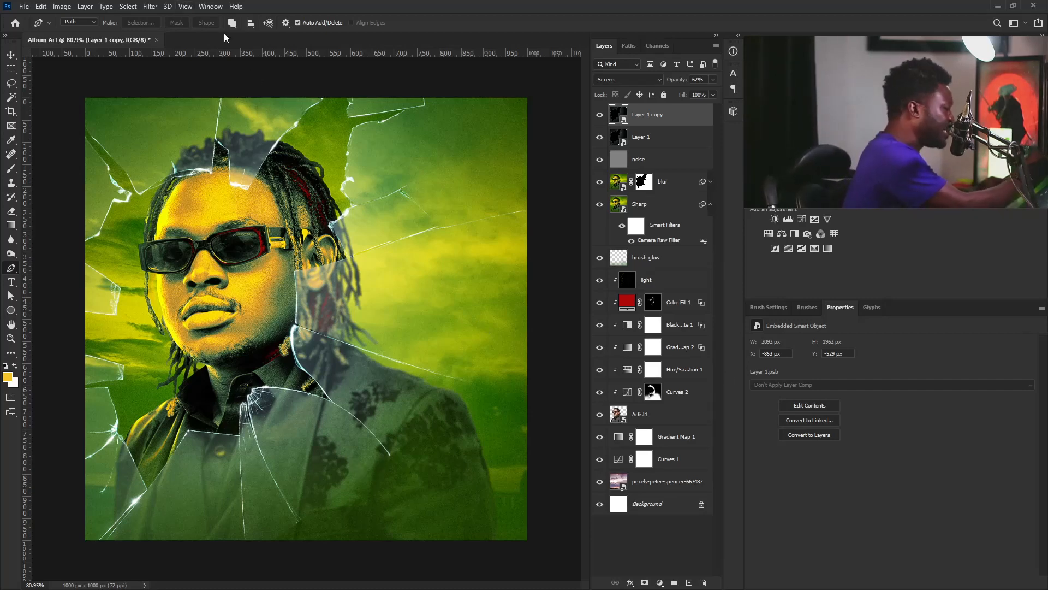
# Open the Patterns panel from the Window menu and move it over the canvas
pyautogui.click(210, 7)
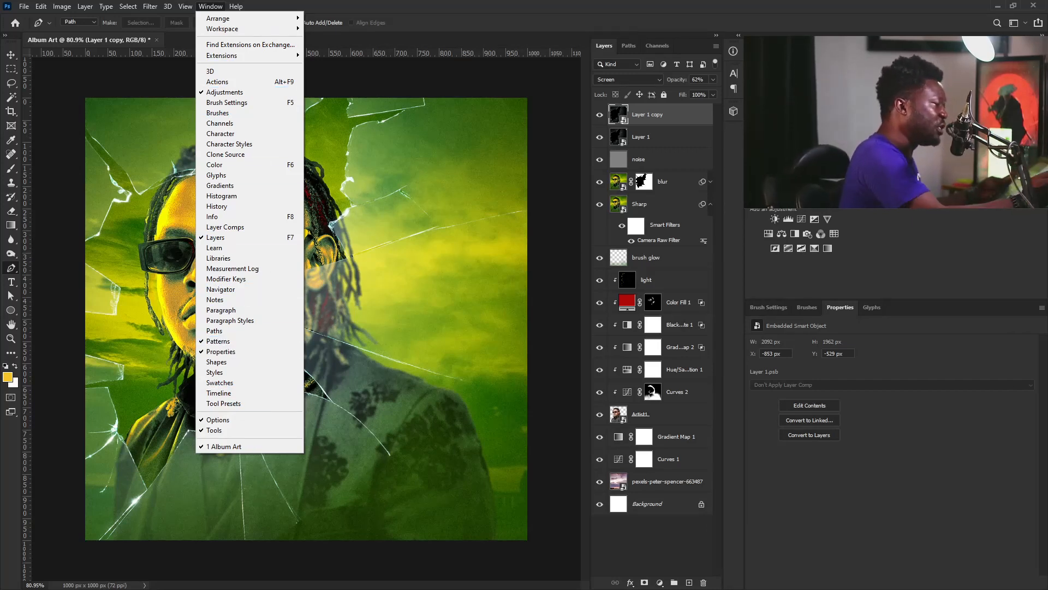
pyautogui.click(235, 342)
pyautogui.moveTo(648, 241); pyautogui.dragTo(438, 327)
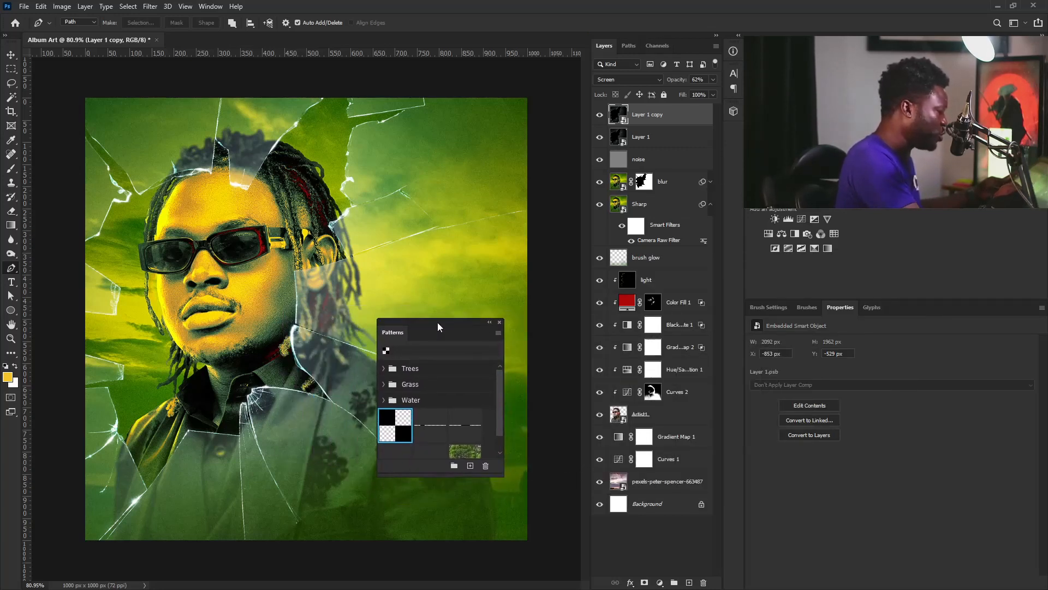
# Widen the Patterns panel, cancel importing the Checkboard pattern, and close the panel
pyautogui.moveTo(504, 448); pyautogui.dragTo(575, 446)
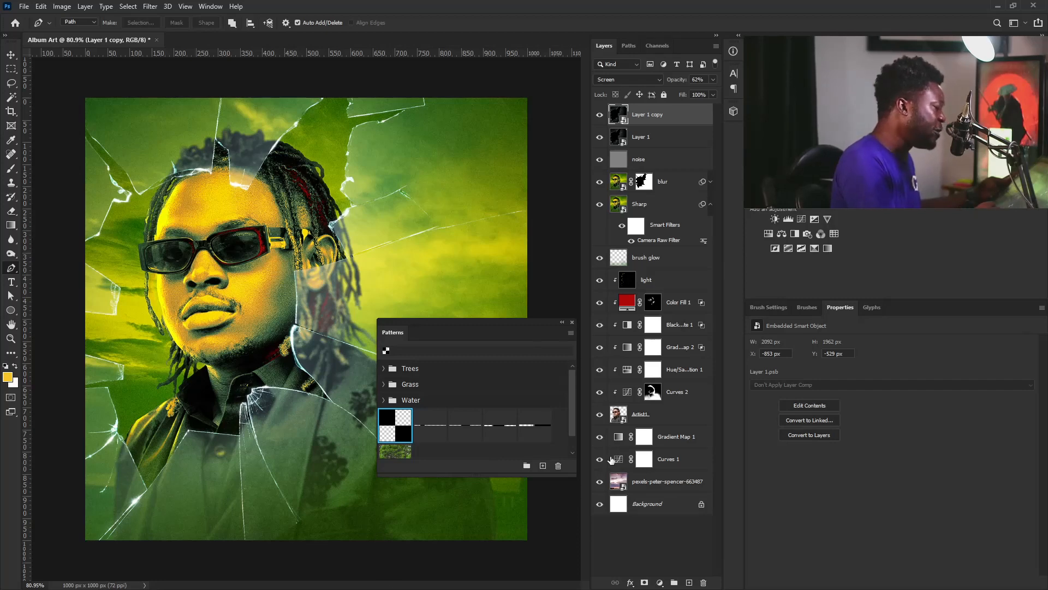
pyautogui.click(571, 332)
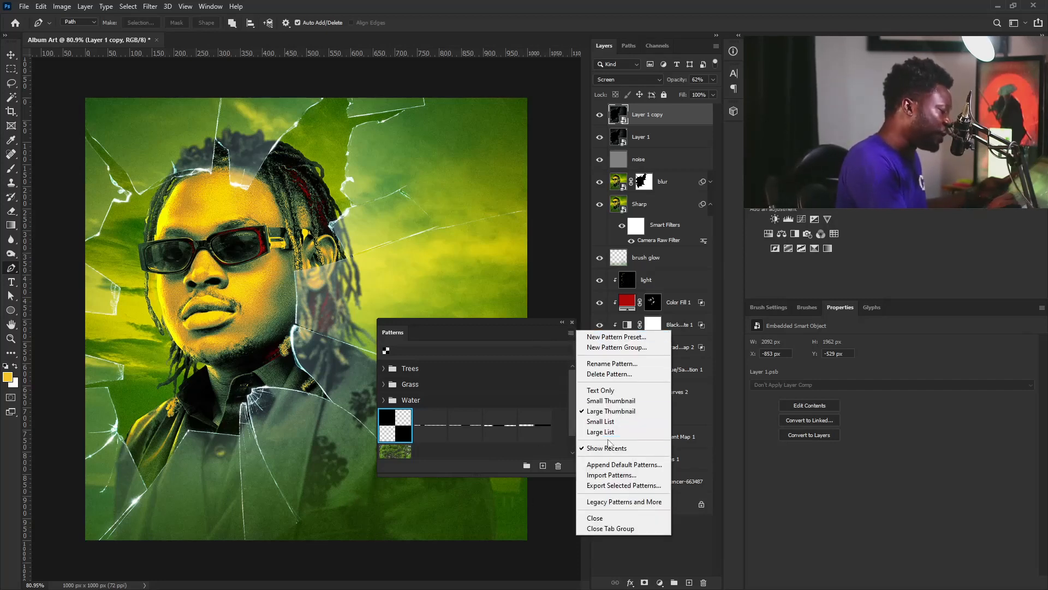
pyautogui.click(627, 475)
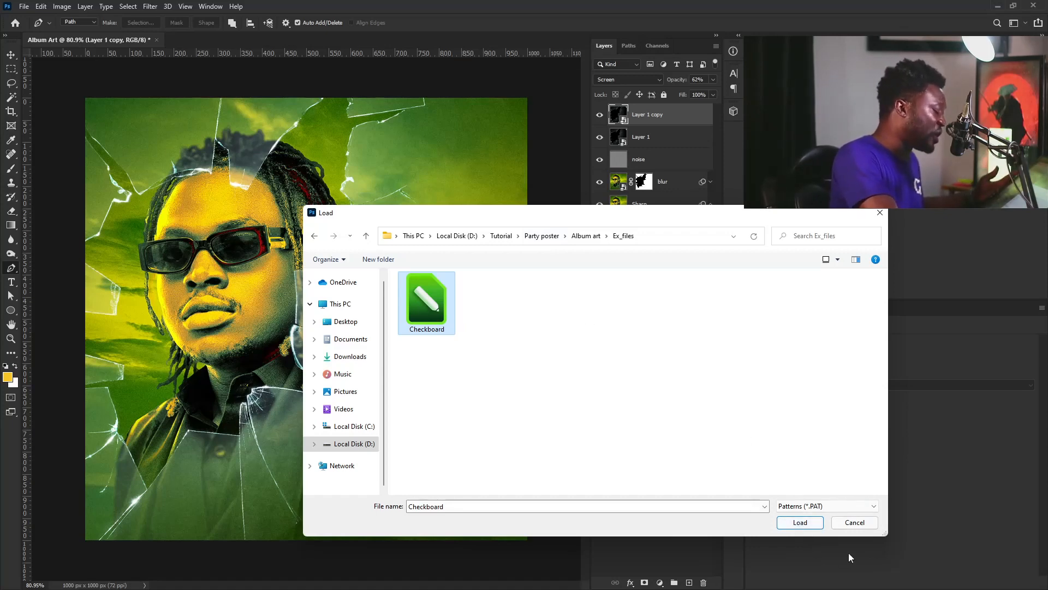
pyautogui.click(862, 523)
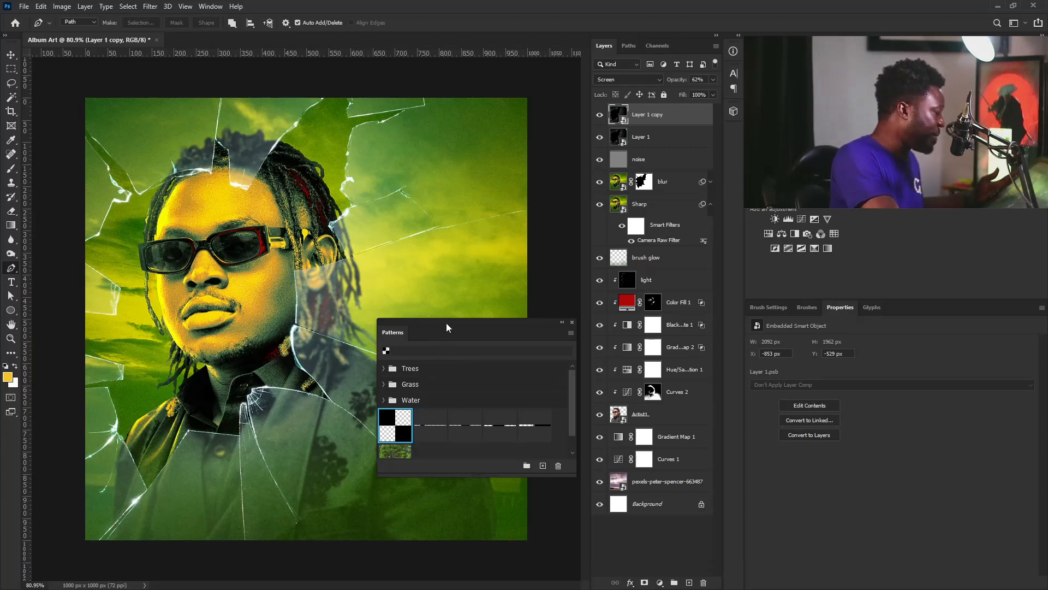
pyautogui.moveTo(446, 323); pyautogui.dragTo(518, 294)
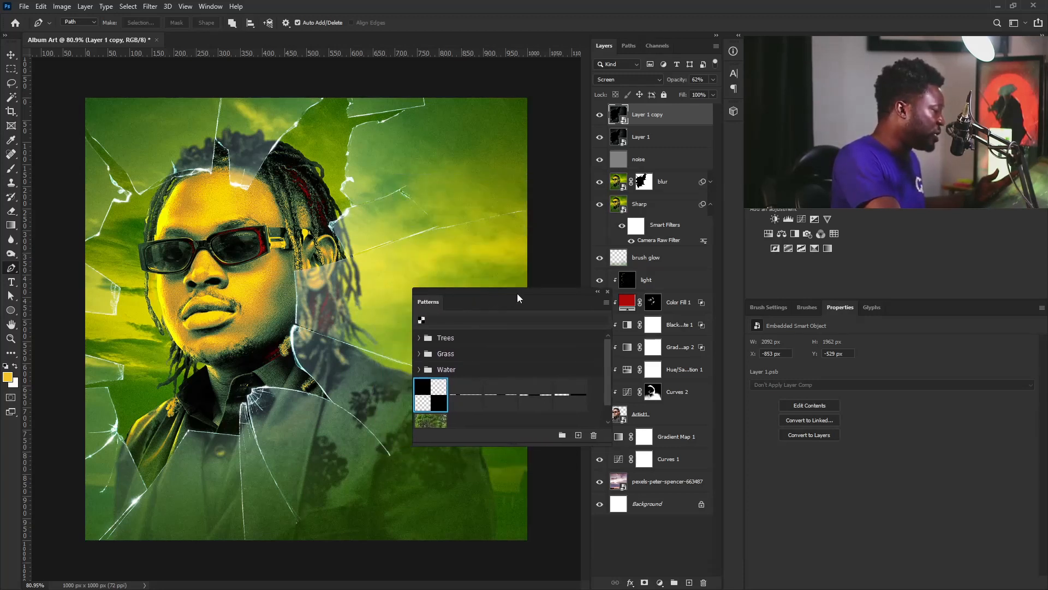
pyautogui.click(608, 291)
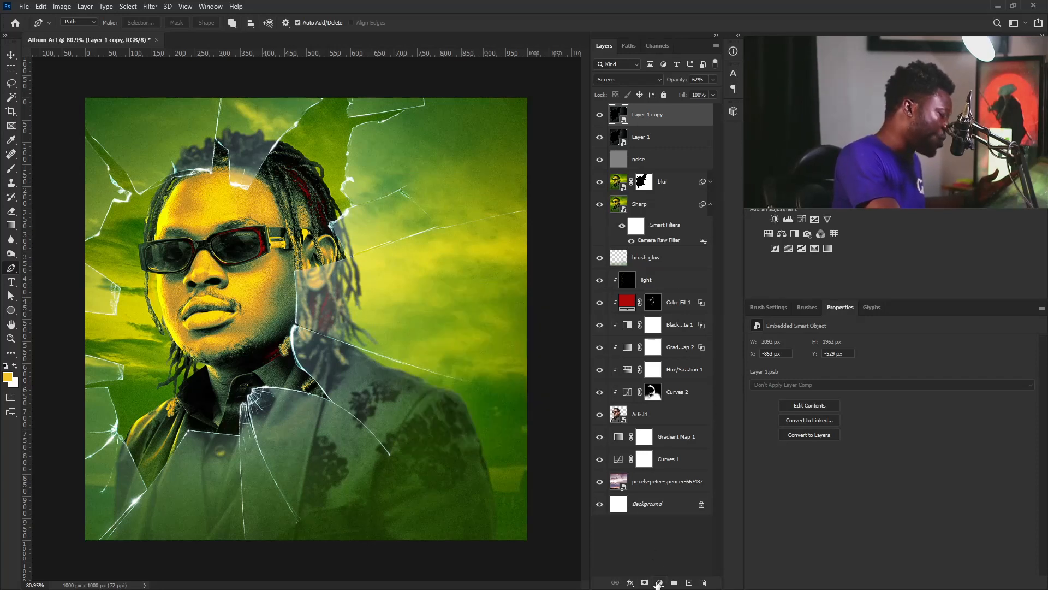
# Add a Pattern Fill layer using the black-and-white checker at 155% scale, blended in Soft Light
pyautogui.click(660, 583)
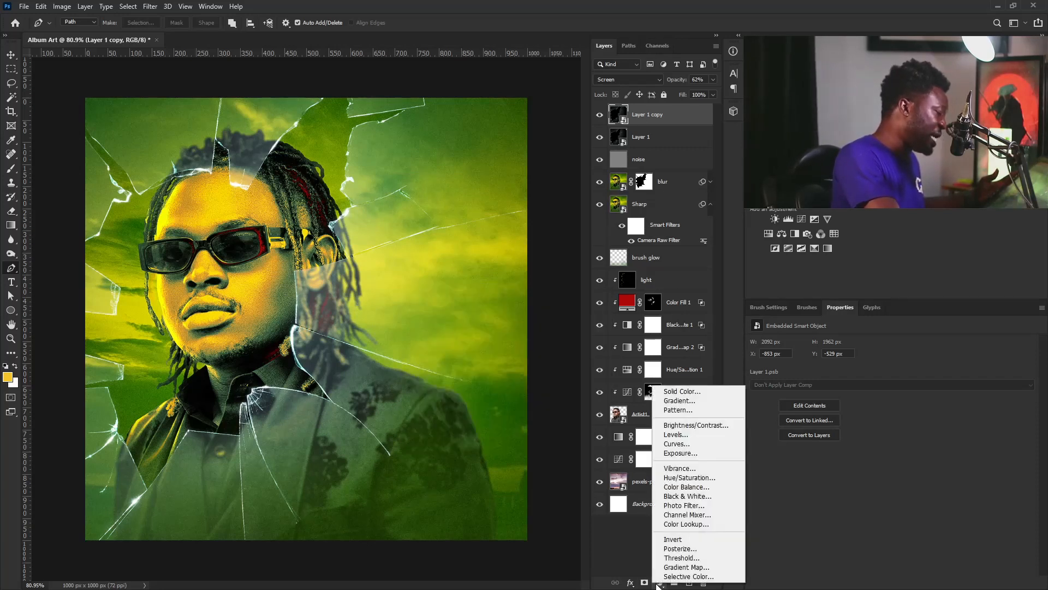
pyautogui.click(682, 409)
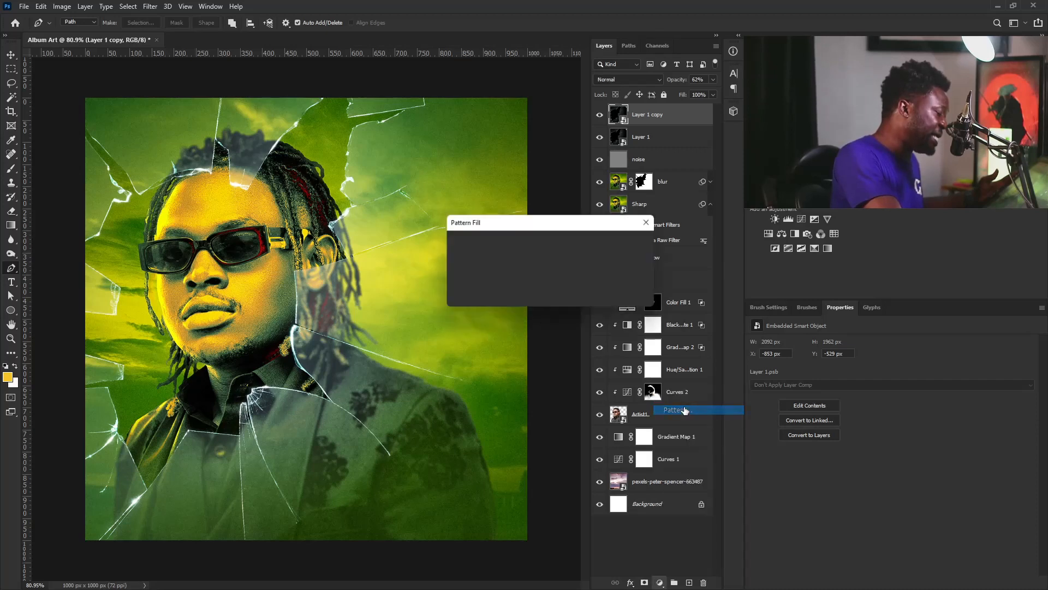
pyautogui.click(479, 247)
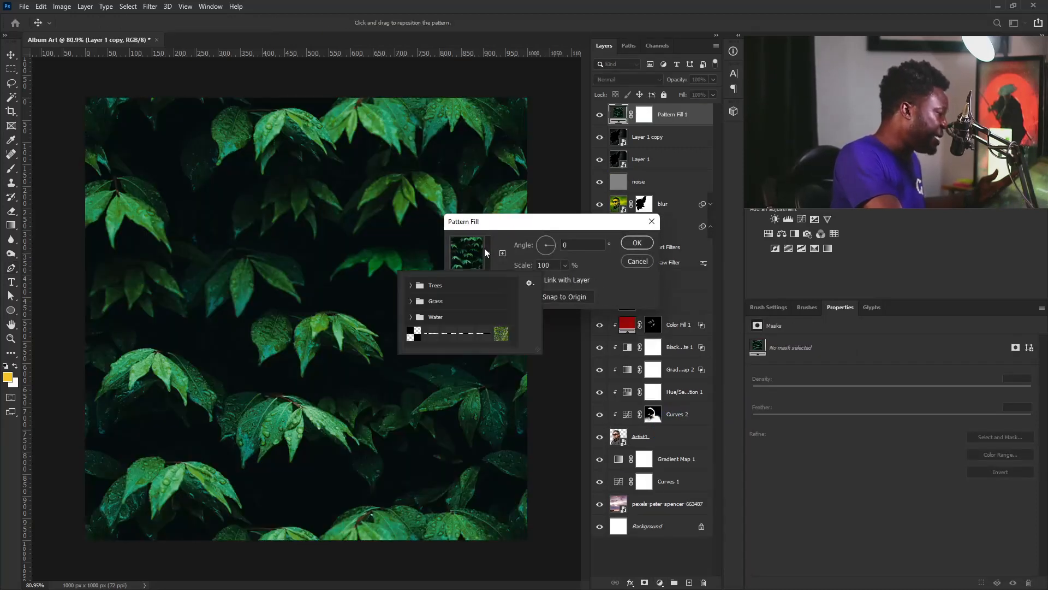
pyautogui.click(413, 334)
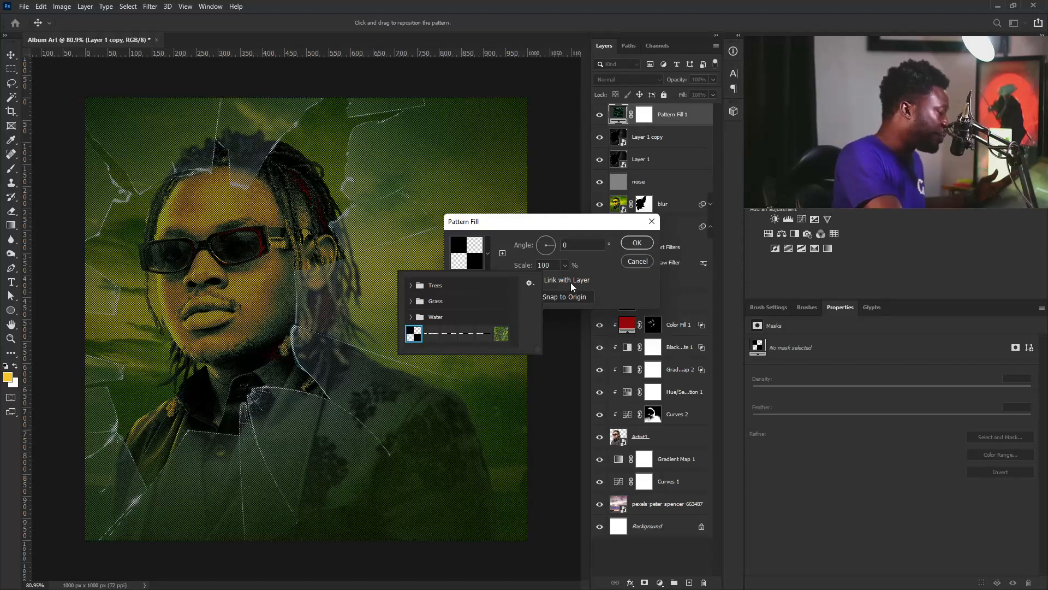
pyautogui.click(567, 265)
pyautogui.click(567, 266)
pyautogui.moveTo(563, 278); pyautogui.dragTo(569, 280)
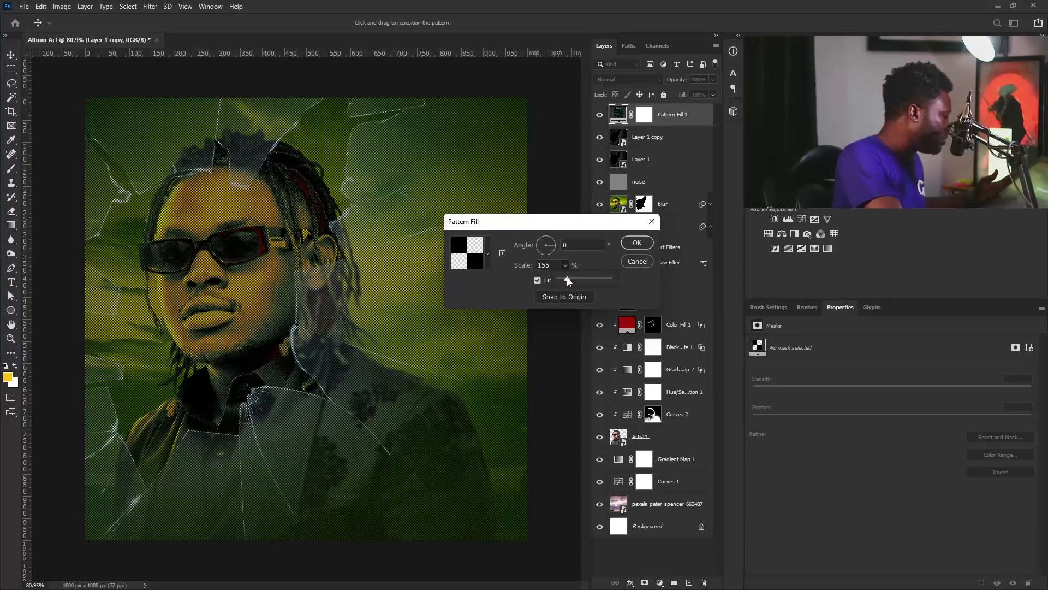
pyautogui.click(633, 244)
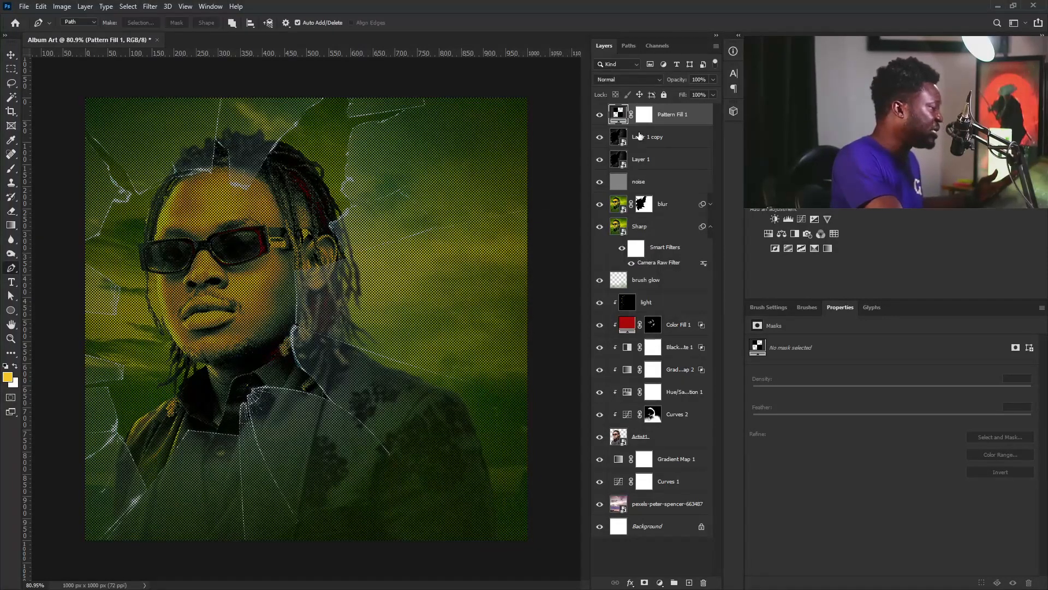
pyautogui.click(632, 79)
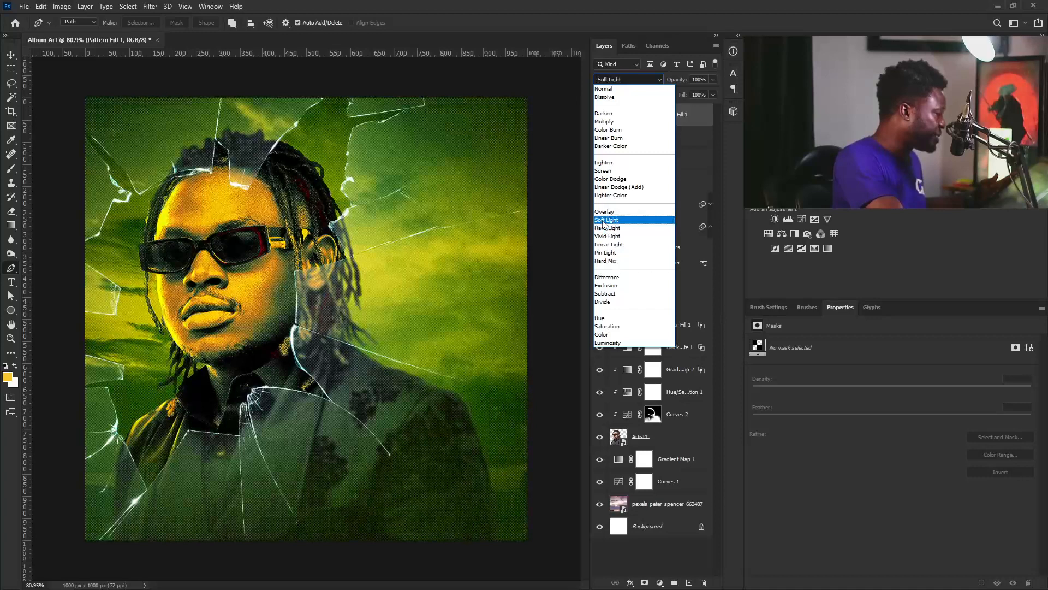
pyautogui.click(602, 223)
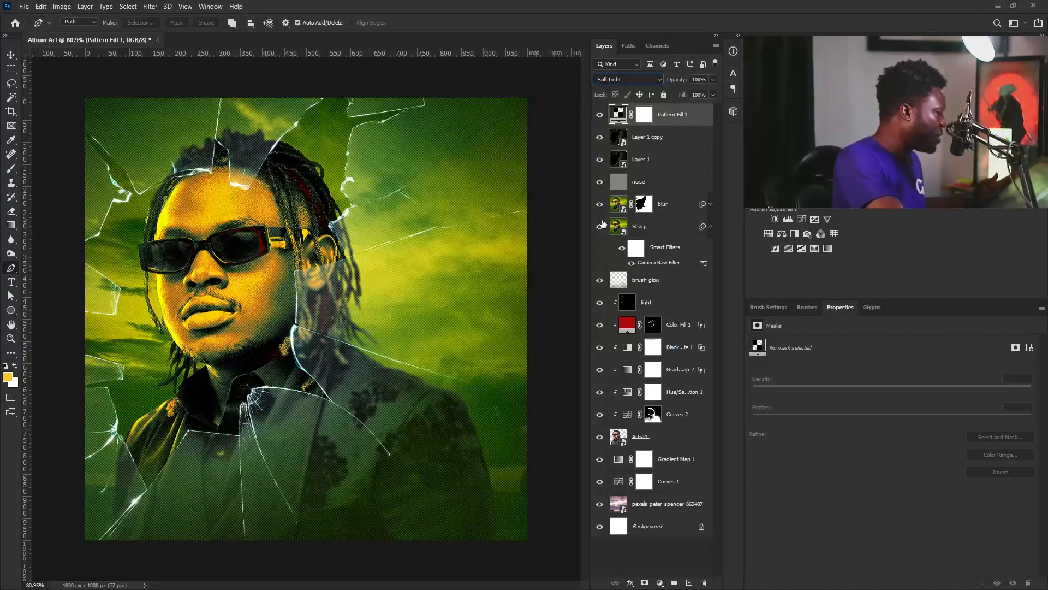
# Split Pattern Fill 1's Underlying Layer white Blend If slider to 39/147 and set opacity to 79%
pyautogui.doubleClick(702, 116)
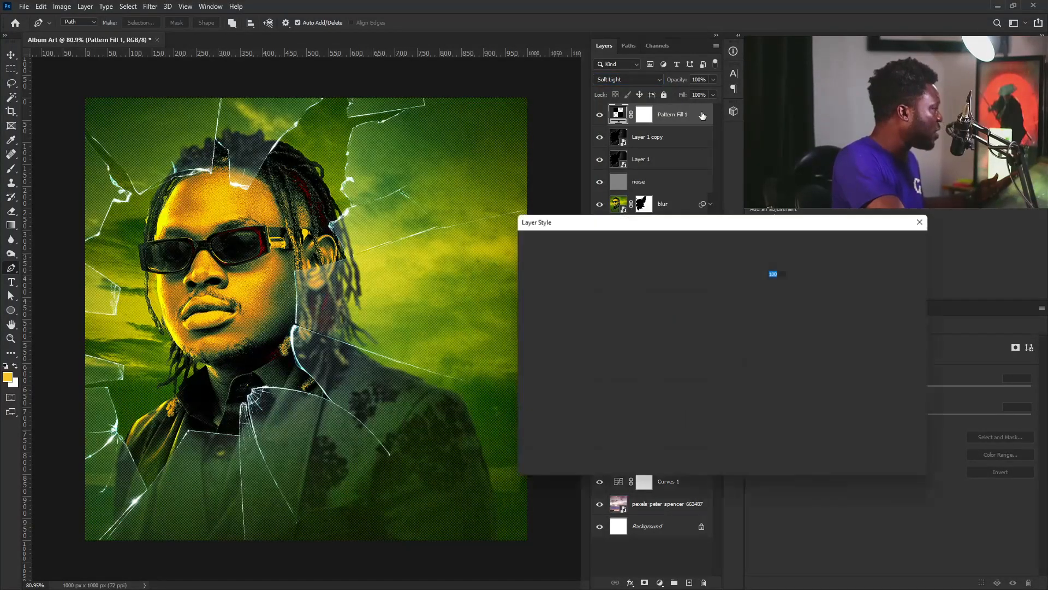
pyautogui.moveTo(685, 222); pyautogui.dragTo(496, 296)
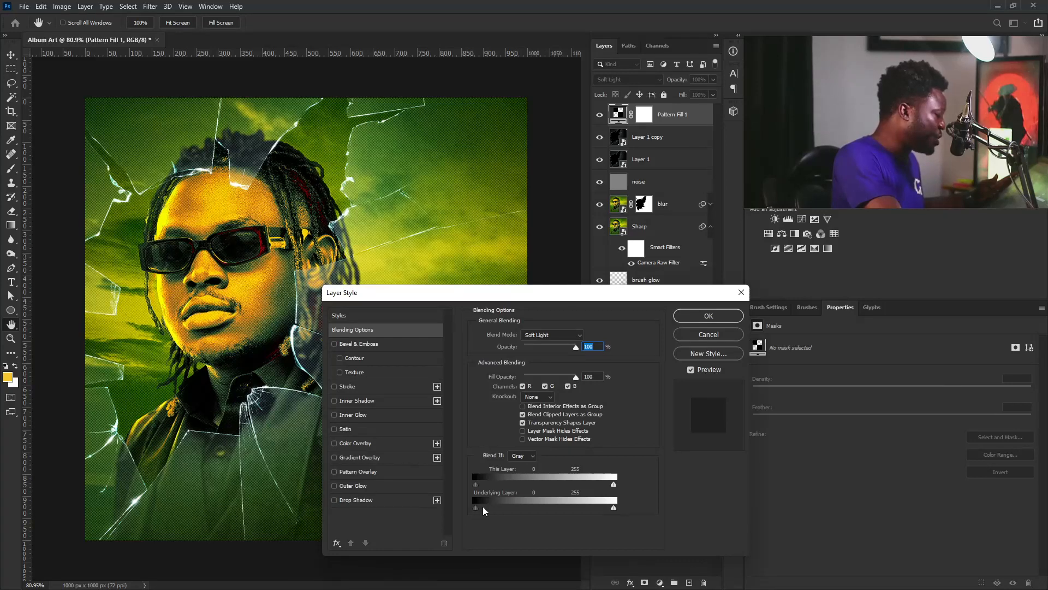
pyautogui.moveTo(614, 508); pyautogui.dragTo(512, 488)
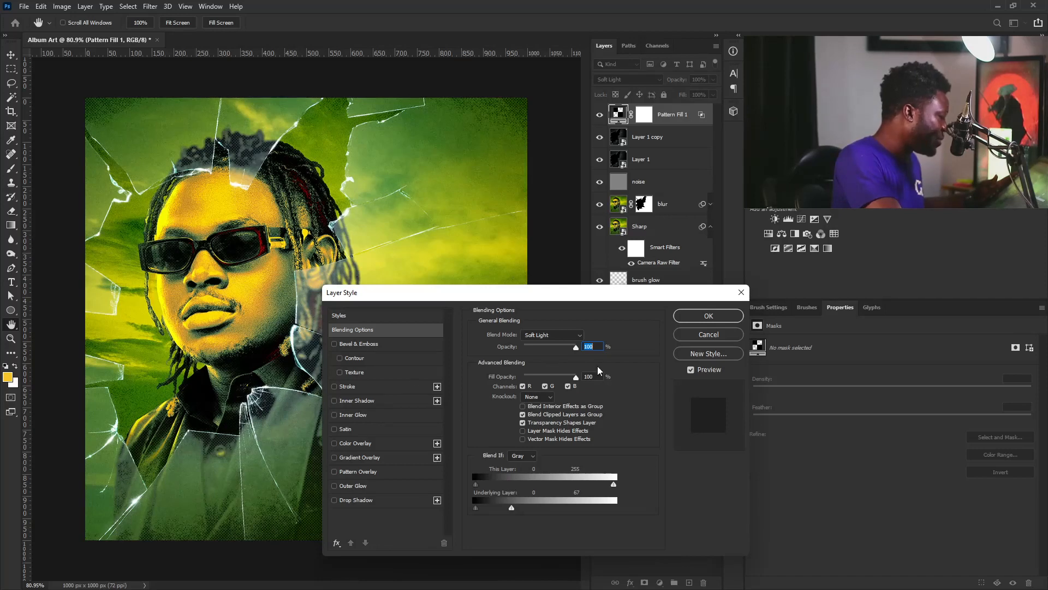
pyautogui.moveTo(443, 300); pyautogui.dragTo(541, 282)
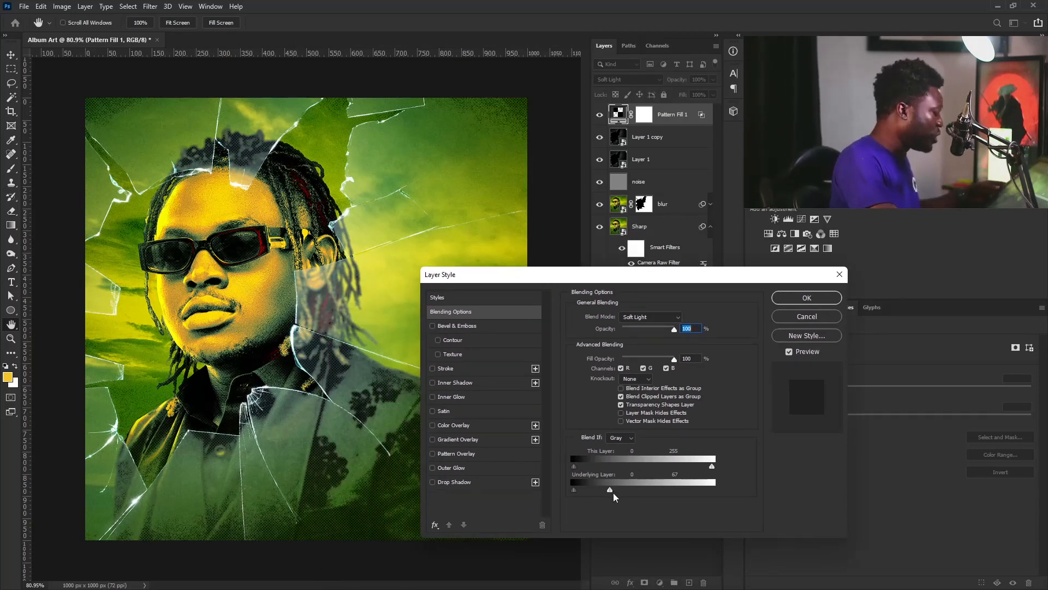
pyautogui.moveTo(610, 490)
pyautogui.mouseDown()
pyautogui.moveTo(599, 489)
pyautogui.moveTo(629, 490)
pyautogui.mouseUp()
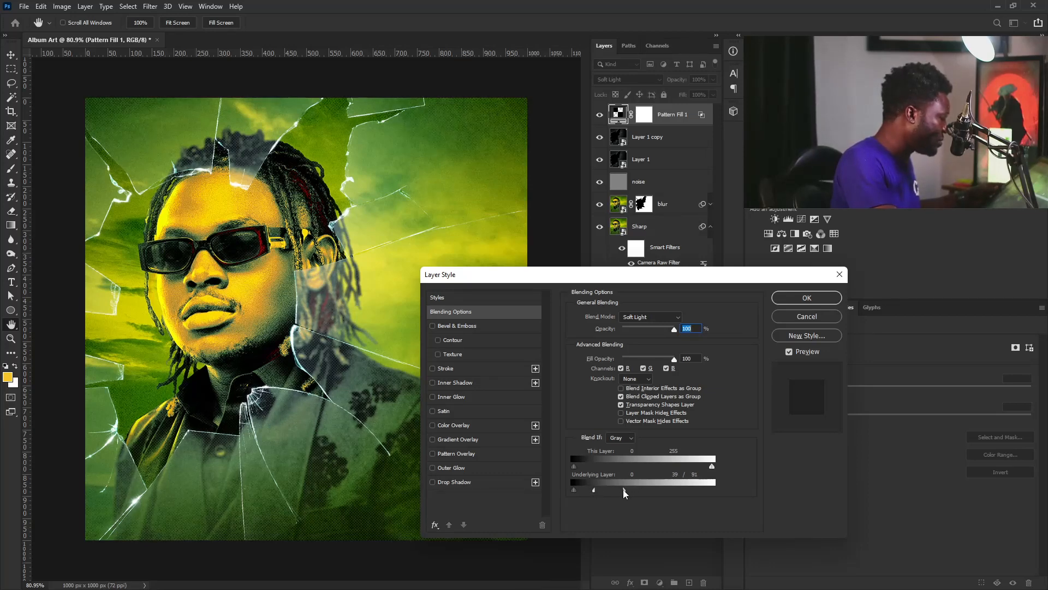
pyautogui.moveTo(623, 492); pyautogui.dragTo(643, 496)
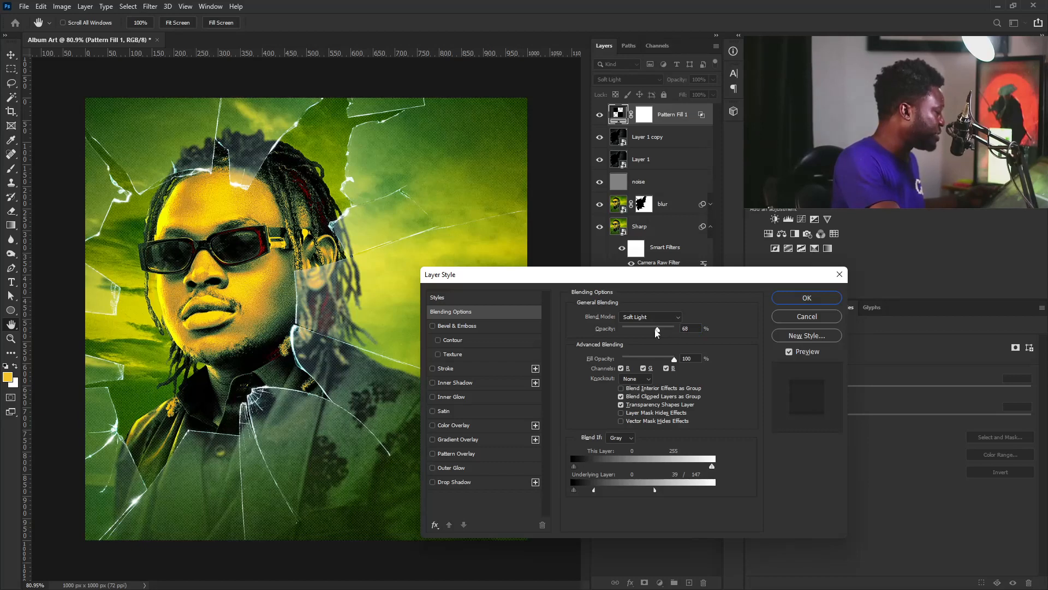
pyautogui.moveTo(656, 334); pyautogui.dragTo(662, 334)
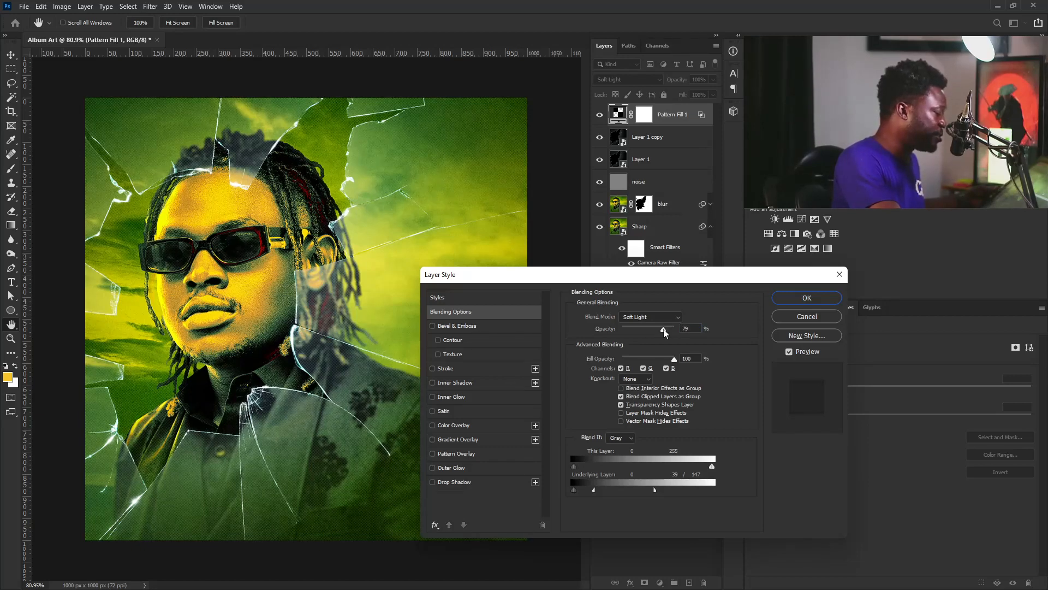
pyautogui.click(779, 295)
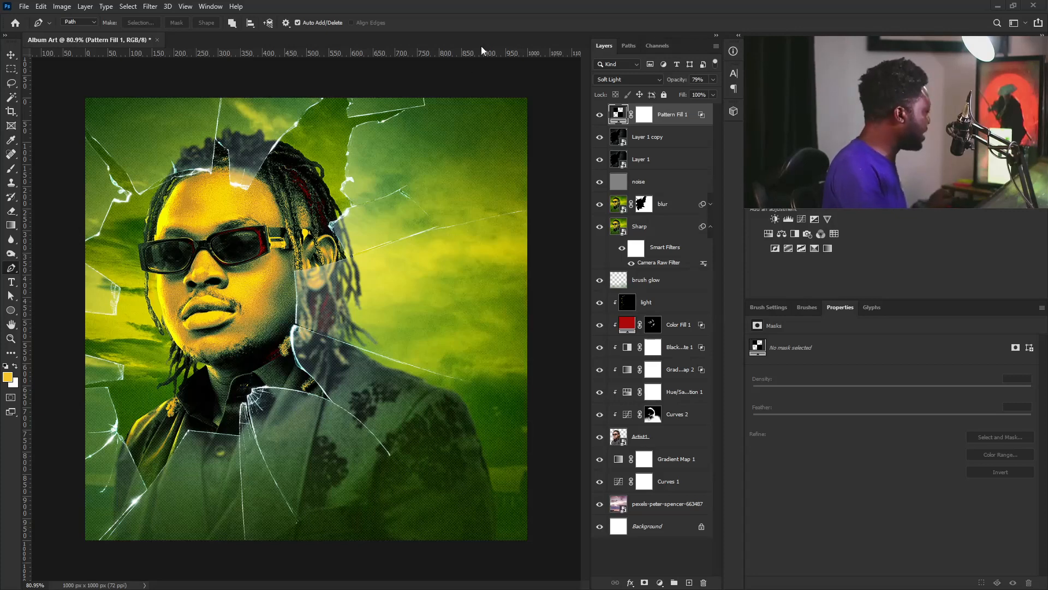
# Paste the title 'MaceBreed' right of the face and color 'Mace' white (#ffffff)
pyautogui.click(11, 281)
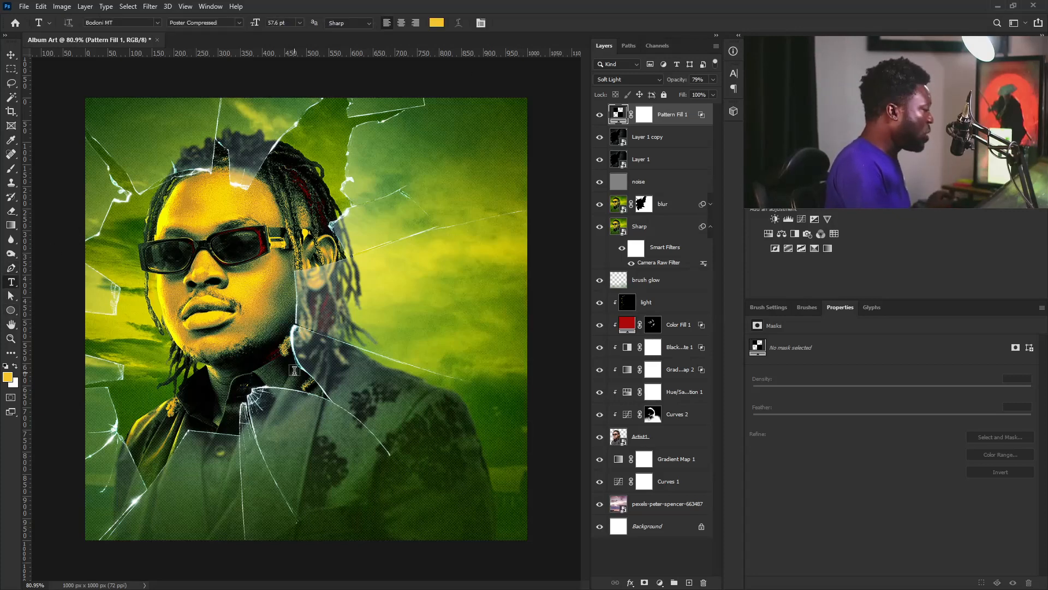
pyautogui.click(389, 328)
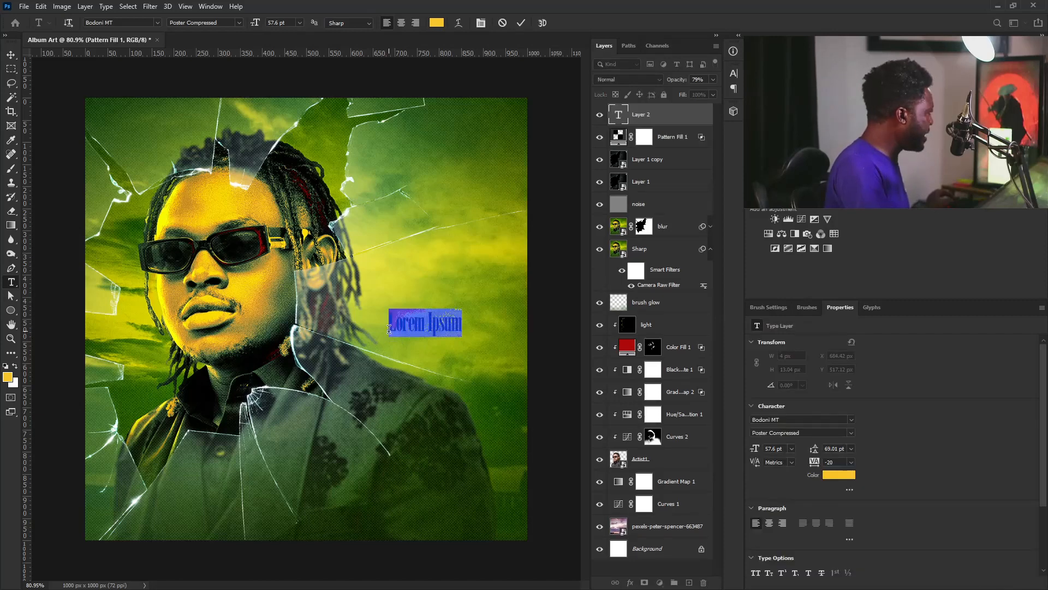
pyautogui.write('MaceBreed')
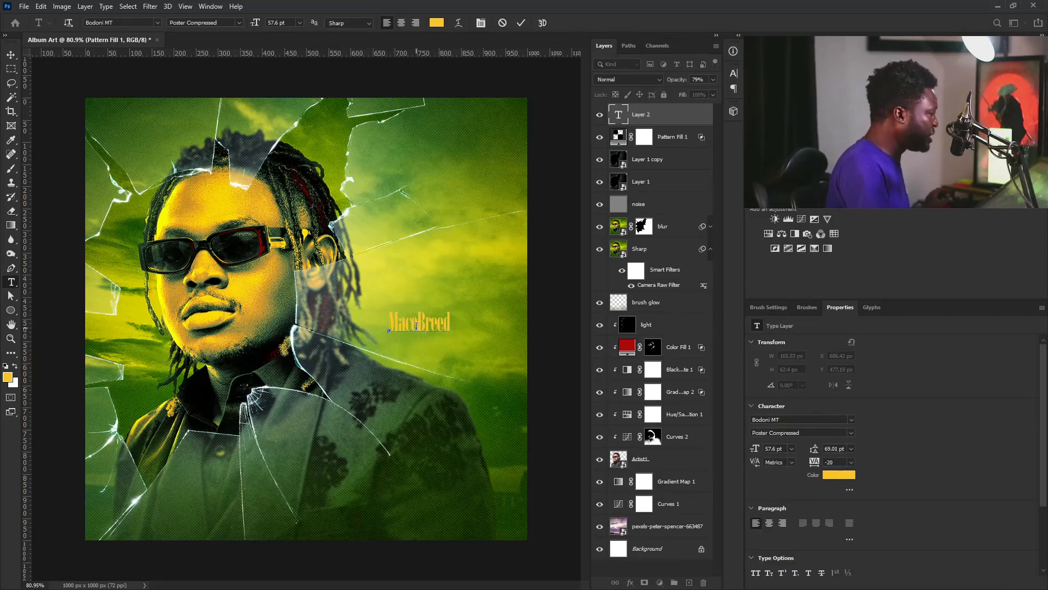
pyautogui.moveTo(416, 326); pyautogui.dragTo(362, 323)
pyautogui.click(836, 475)
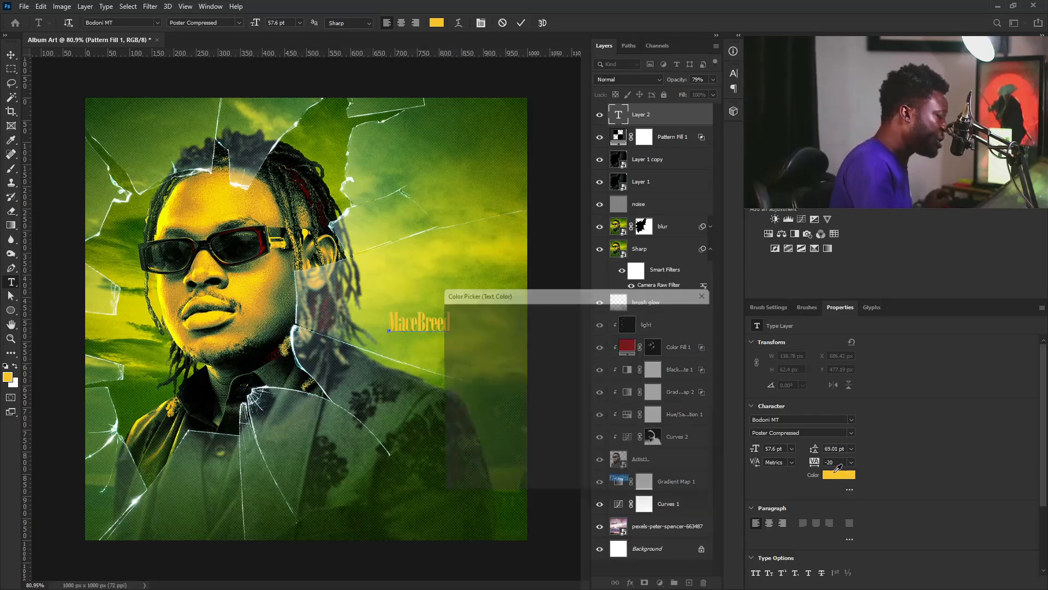
pyautogui.write('ffffff')
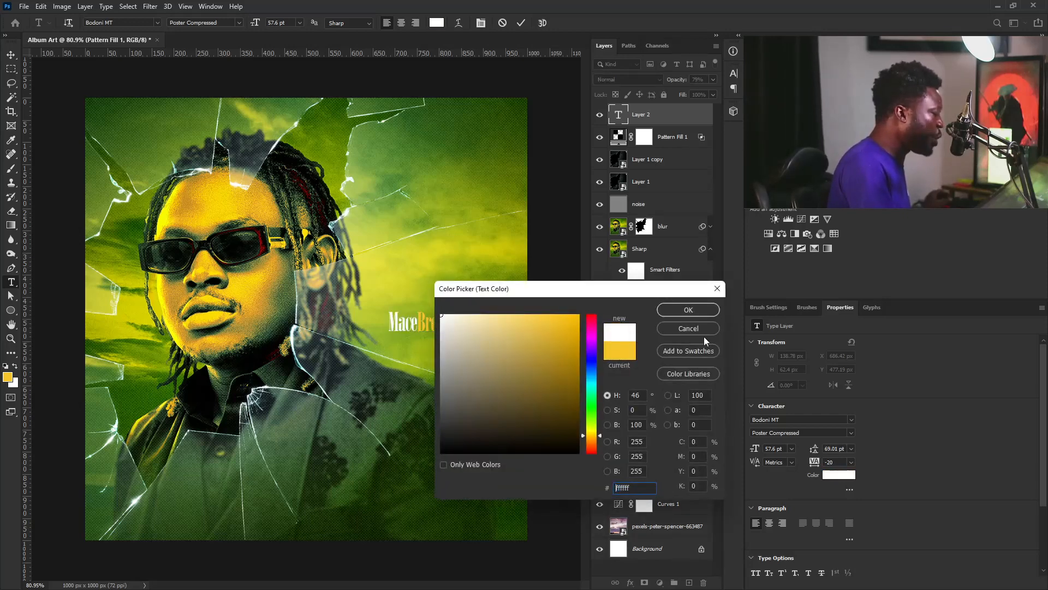
pyautogui.click(688, 310)
pyautogui.click(11, 55)
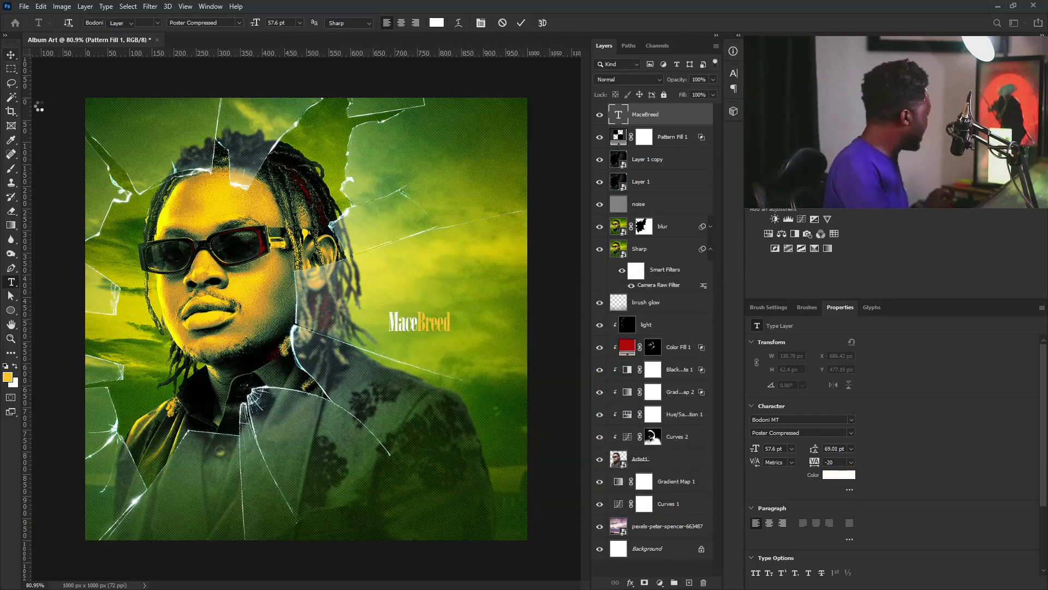
# Scale the title to 142%, move it to the lower right, and blend it with Color Dodge
pyautogui.hotkey('ctrl', 't')
pyautogui.moveTo(450, 307); pyautogui.dragTo(452, 423)
pyautogui.press('Return')
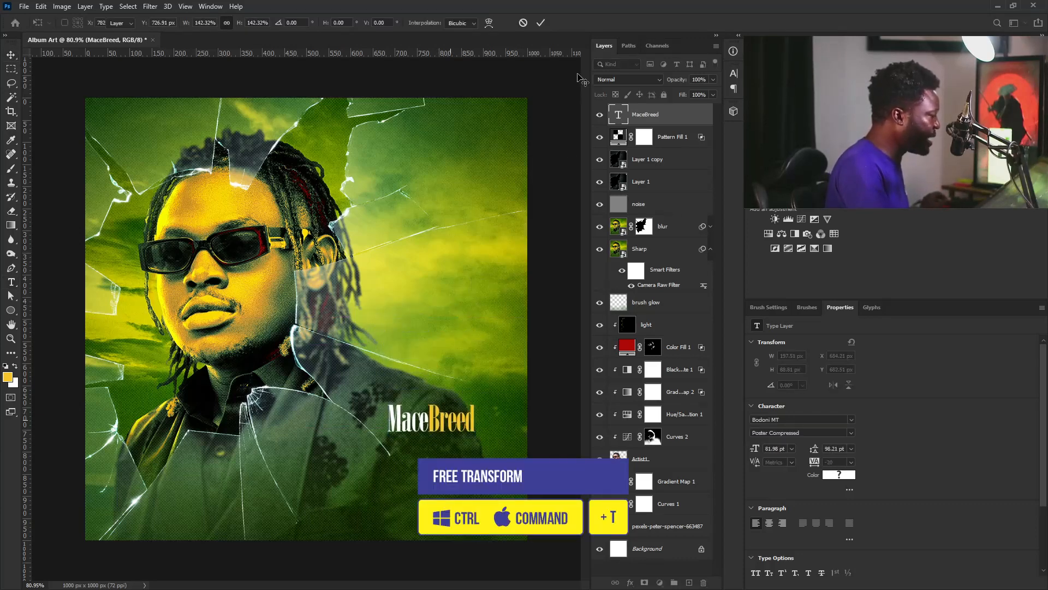
pyautogui.click(619, 79)
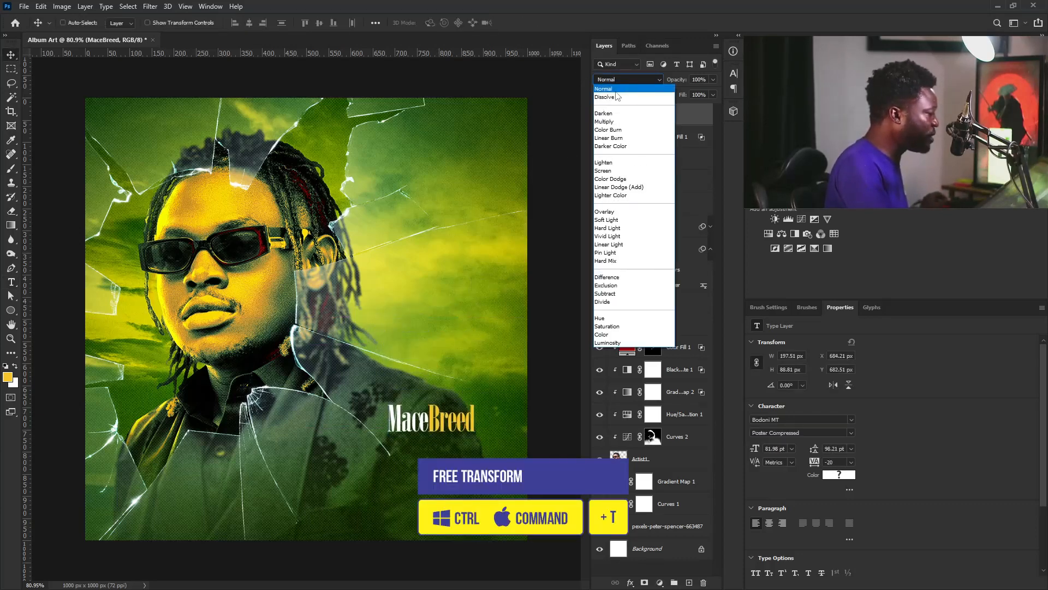
pyautogui.click(623, 180)
pyautogui.moveTo(480, 405); pyautogui.dragTo(486, 416)
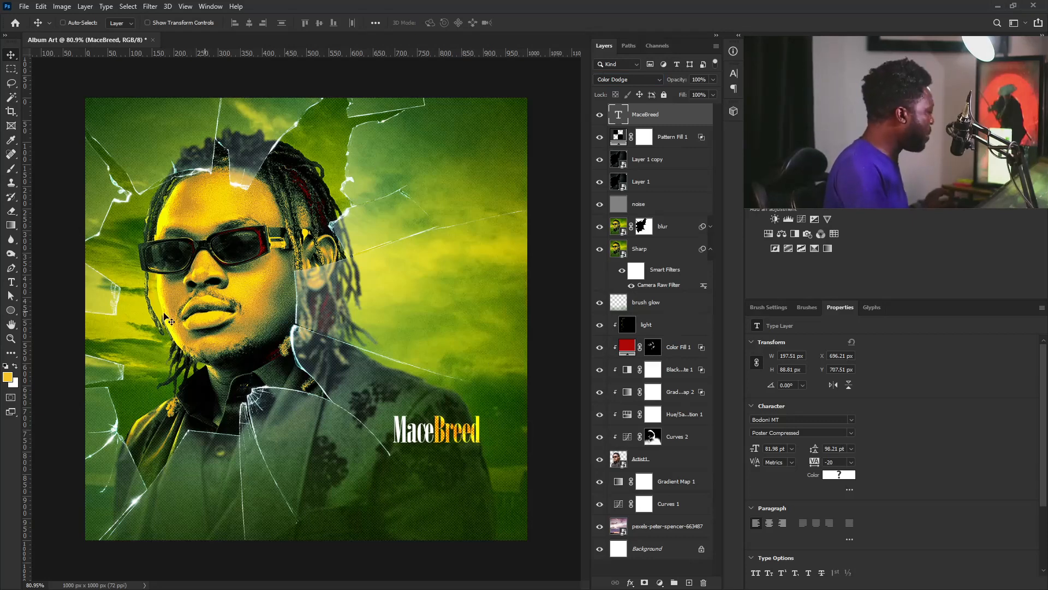
pyautogui.click(12, 283)
# Add a new text layer reading 'pain' set in the Brass Monkey font
pyautogui.click(290, 333)
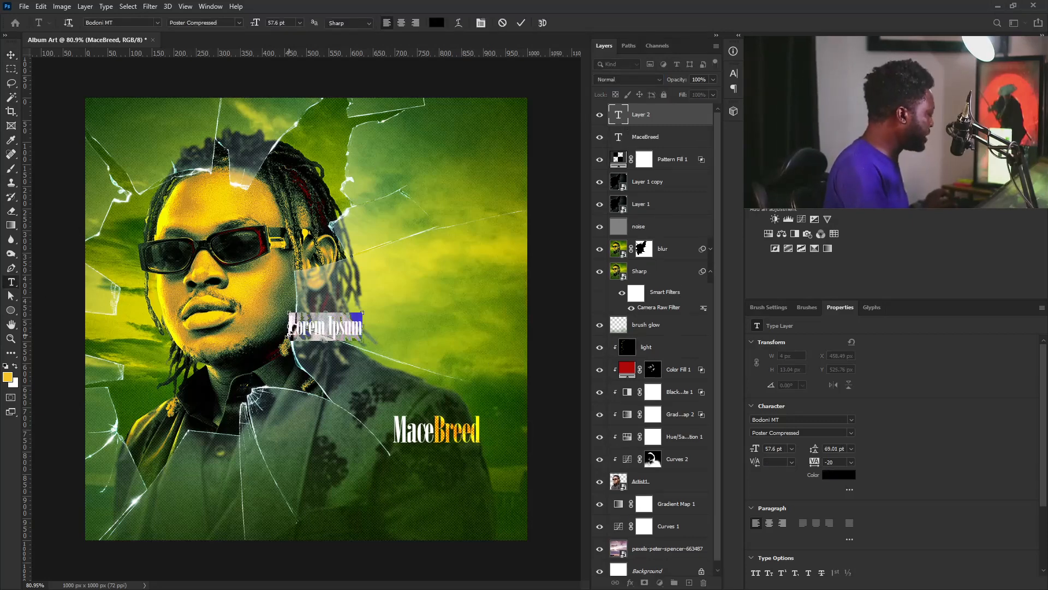
pyautogui.write('Pain')
pyautogui.hotkey('ctrl', 'a')
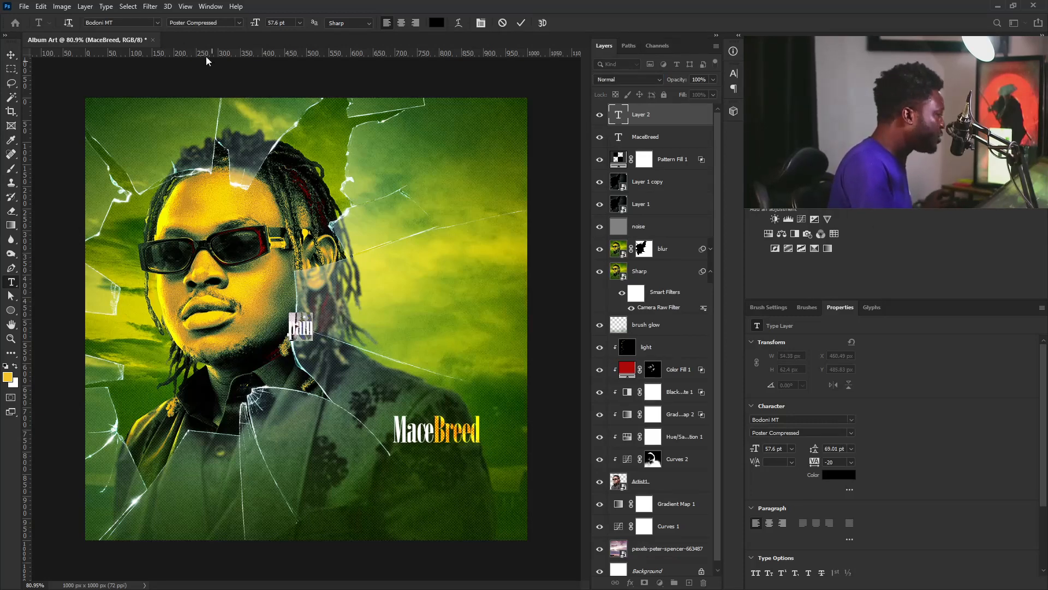
pyautogui.click(158, 23)
pyautogui.scroll(3, 267, 87)
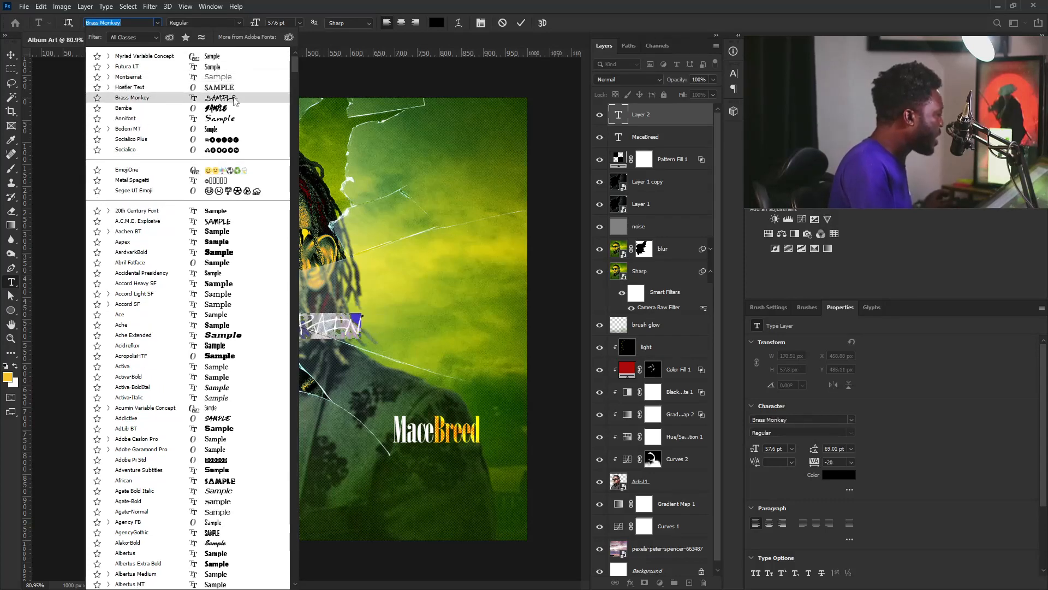
pyautogui.click(235, 98)
pyautogui.click(10, 57)
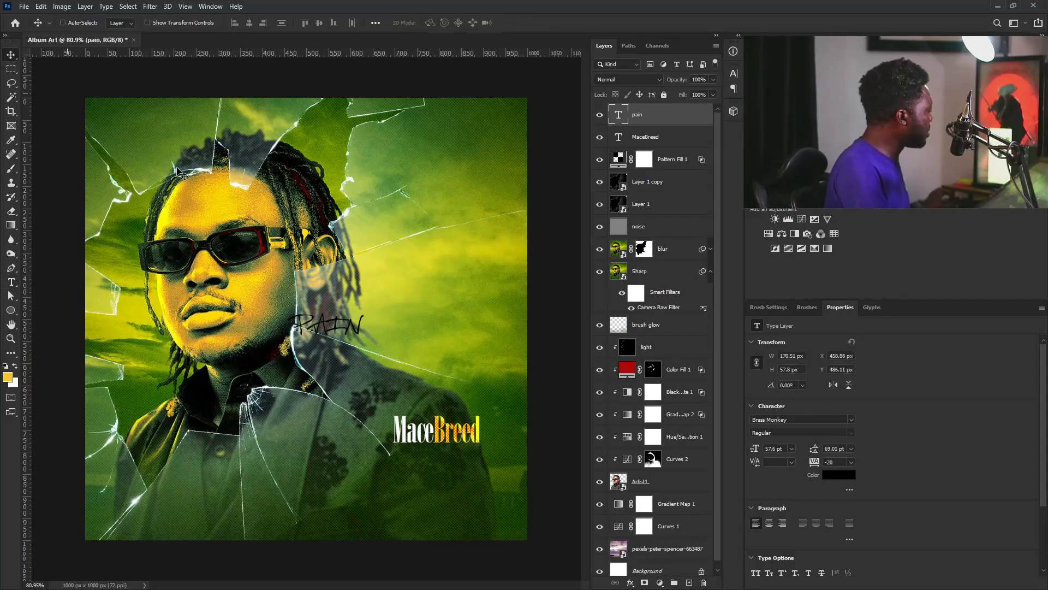
# Scale PAIN up about fourfold and move it to the bottom of the artwork
pyautogui.hotkey('ctrl', 't')
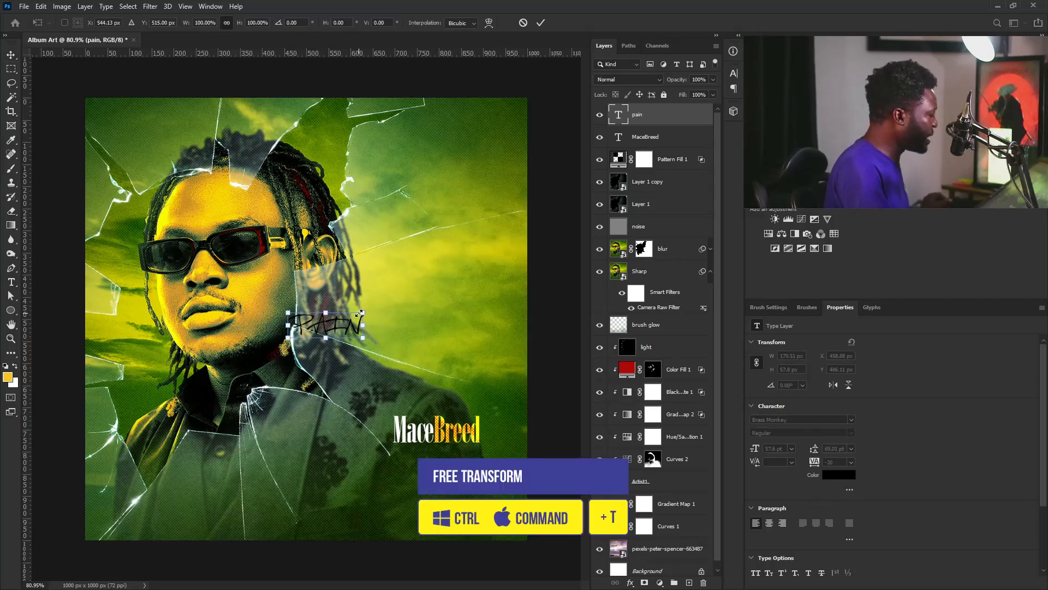
pyautogui.moveTo(360, 312); pyautogui.dragTo(483, 240)
pyautogui.moveTo(441, 330); pyautogui.dragTo(473, 411)
pyautogui.press('Return')
# Move MaceBreed up and right, then nudge PAIN left and shrink it to about 660 px wide
pyautogui.click(647, 139)
pyautogui.click(658, 117)
pyautogui.moveTo(516, 495); pyautogui.dragTo(499, 497)
pyautogui.hotkey('ctrl', 't')
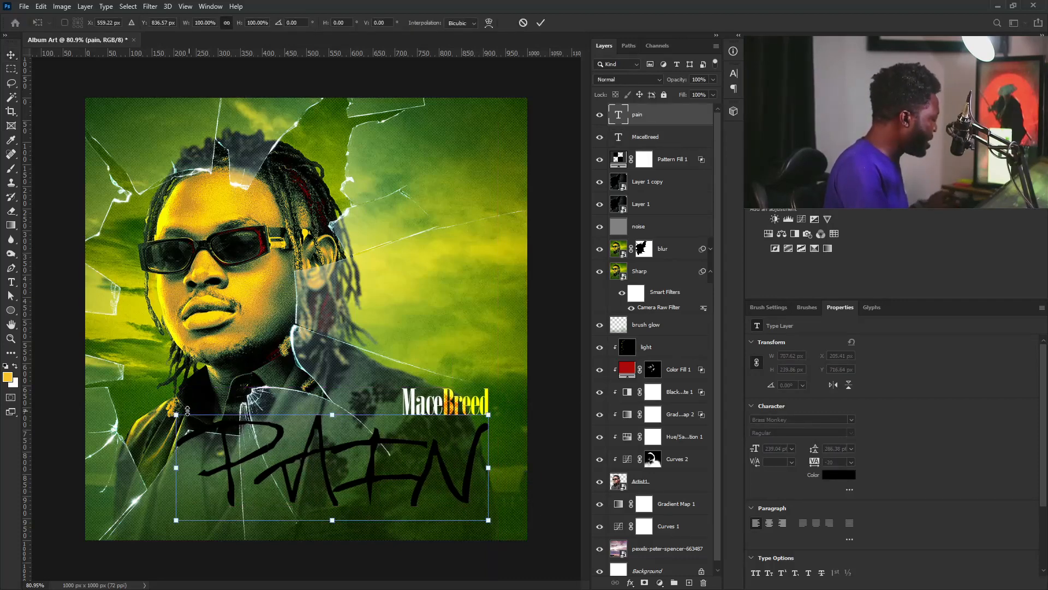
pyautogui.moveTo(187, 409); pyautogui.dragTo(208, 417)
pyautogui.press('Return')
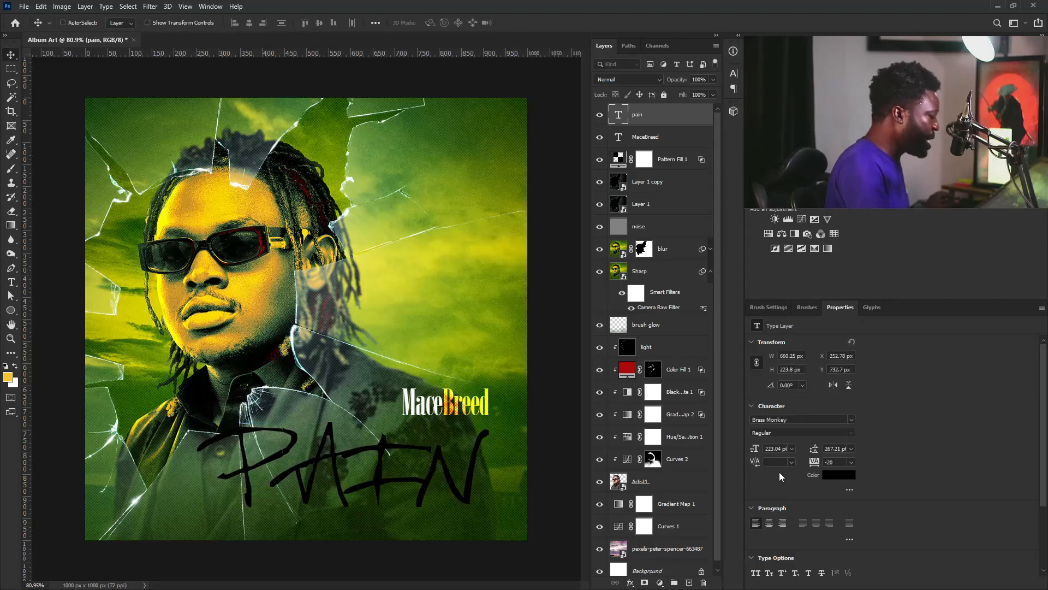
# Change the PAIN text colour to white
pyautogui.click(839, 477)
pyautogui.moveTo(546, 366); pyautogui.dragTo(439, 312)
pyautogui.click(696, 313)
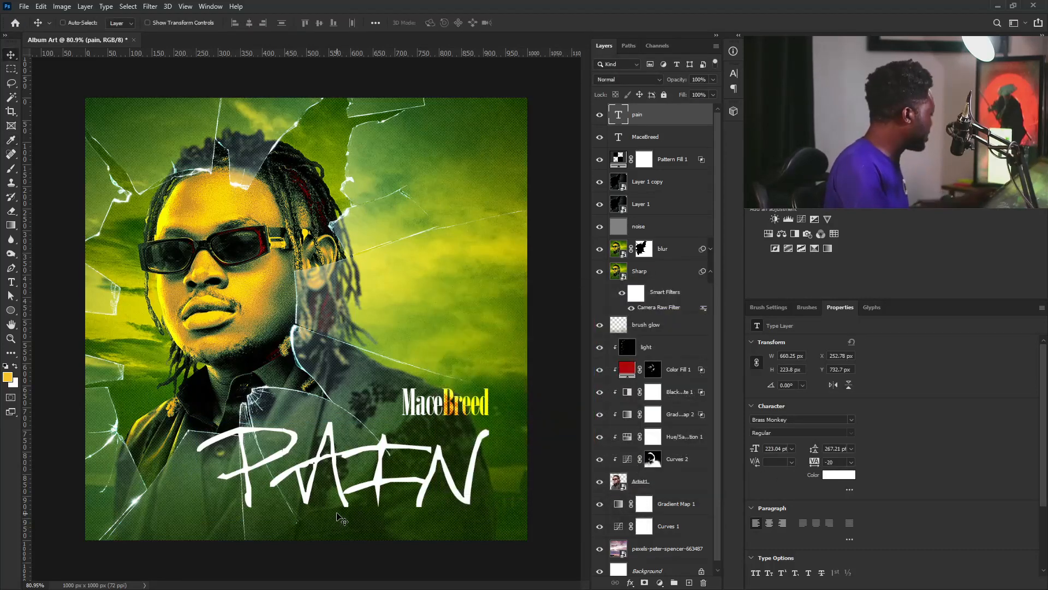